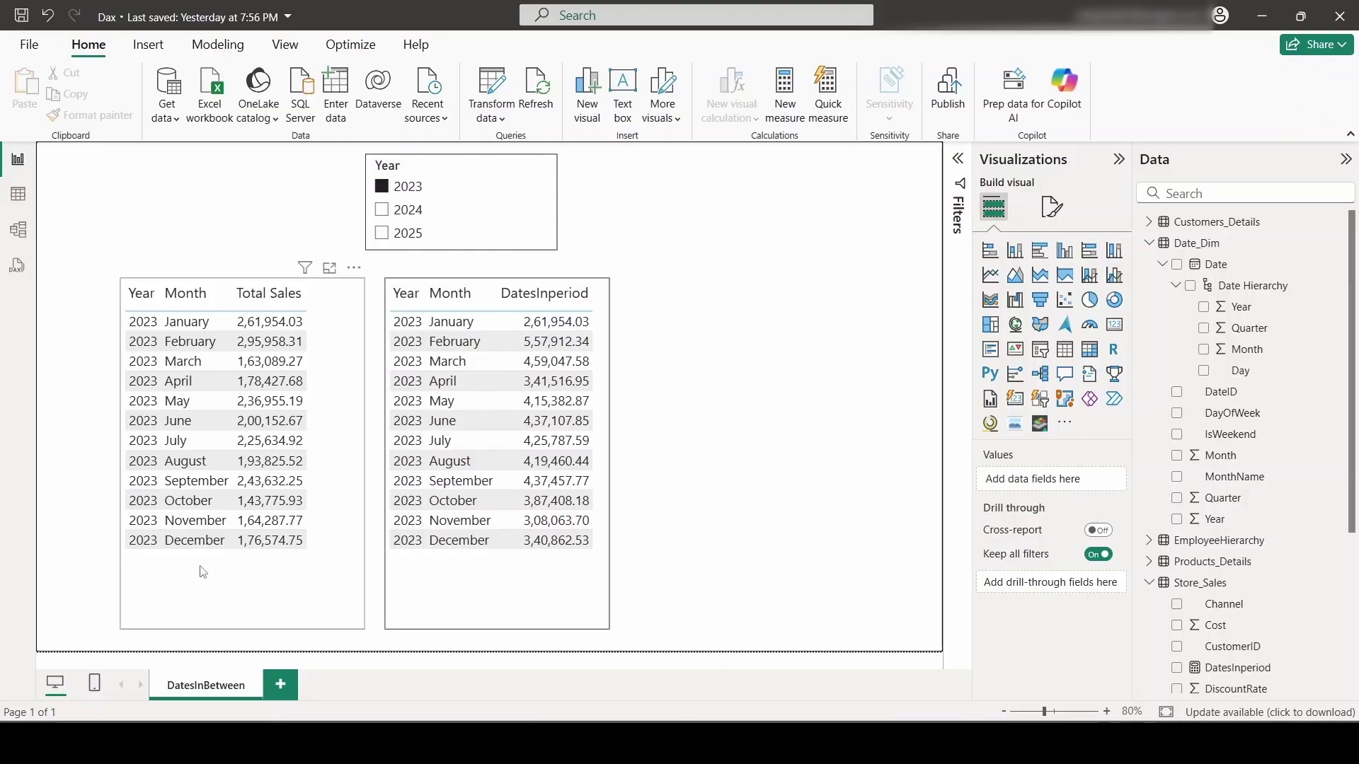
Move the Total Sales and DatesInperiod tables slightly up on the page, aligning their upper edges
left_click_drag(221, 574, 211, 559)
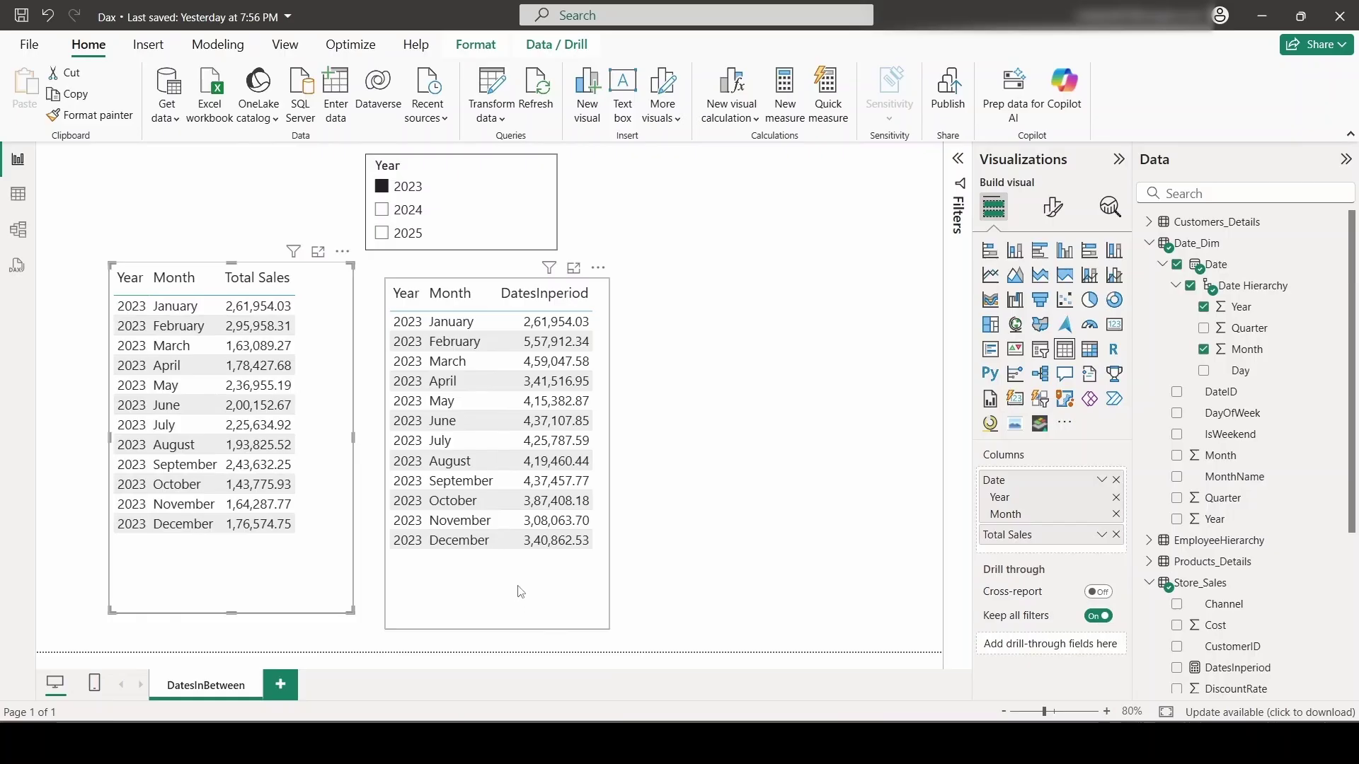
left_click_drag(520, 591, 522, 576)
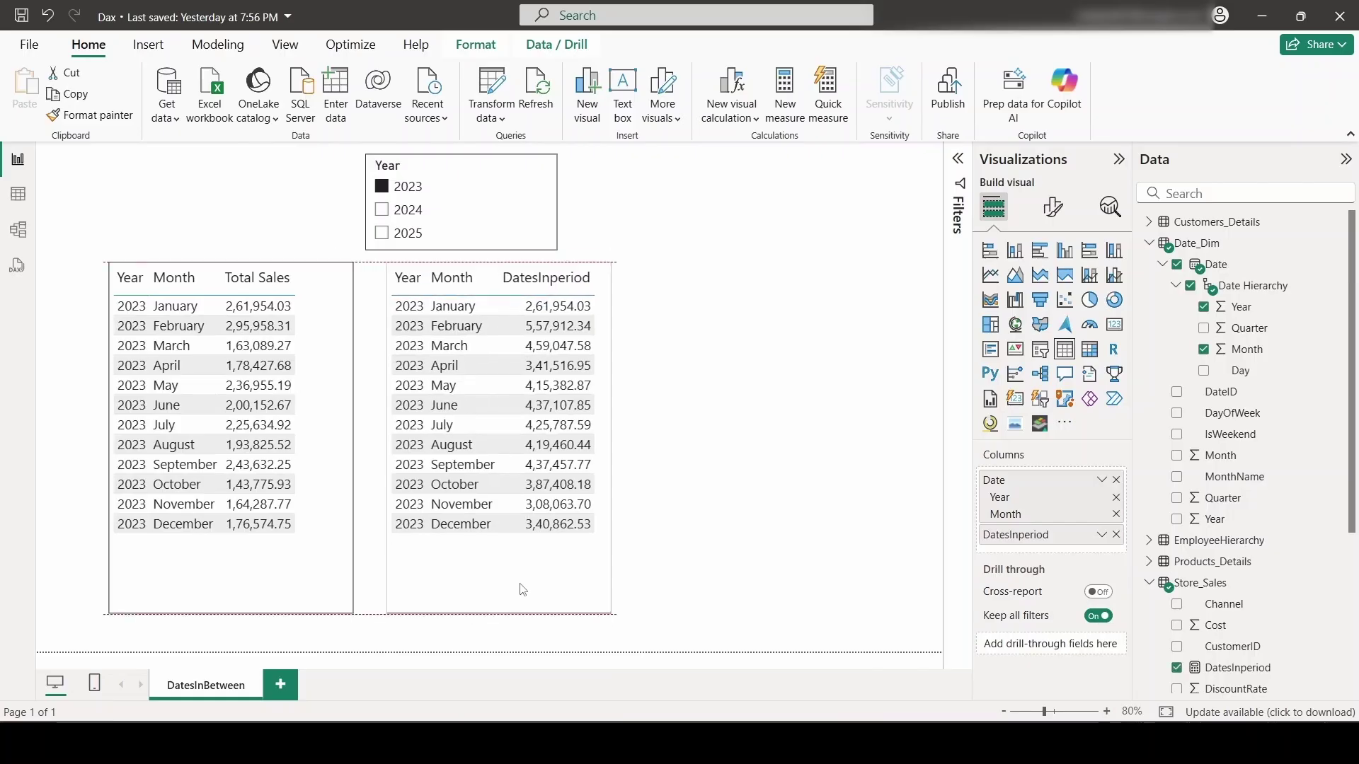
left_click(211, 582)
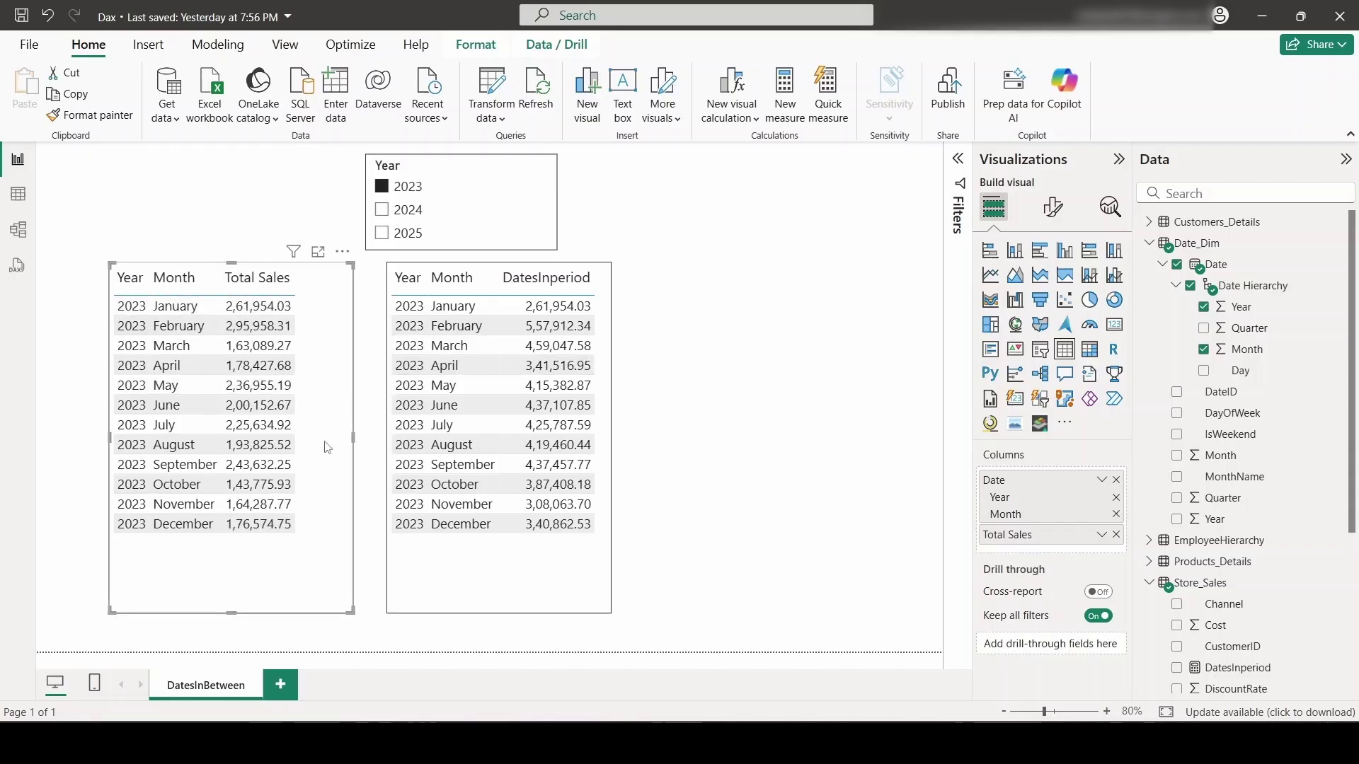
left_click(468, 577)
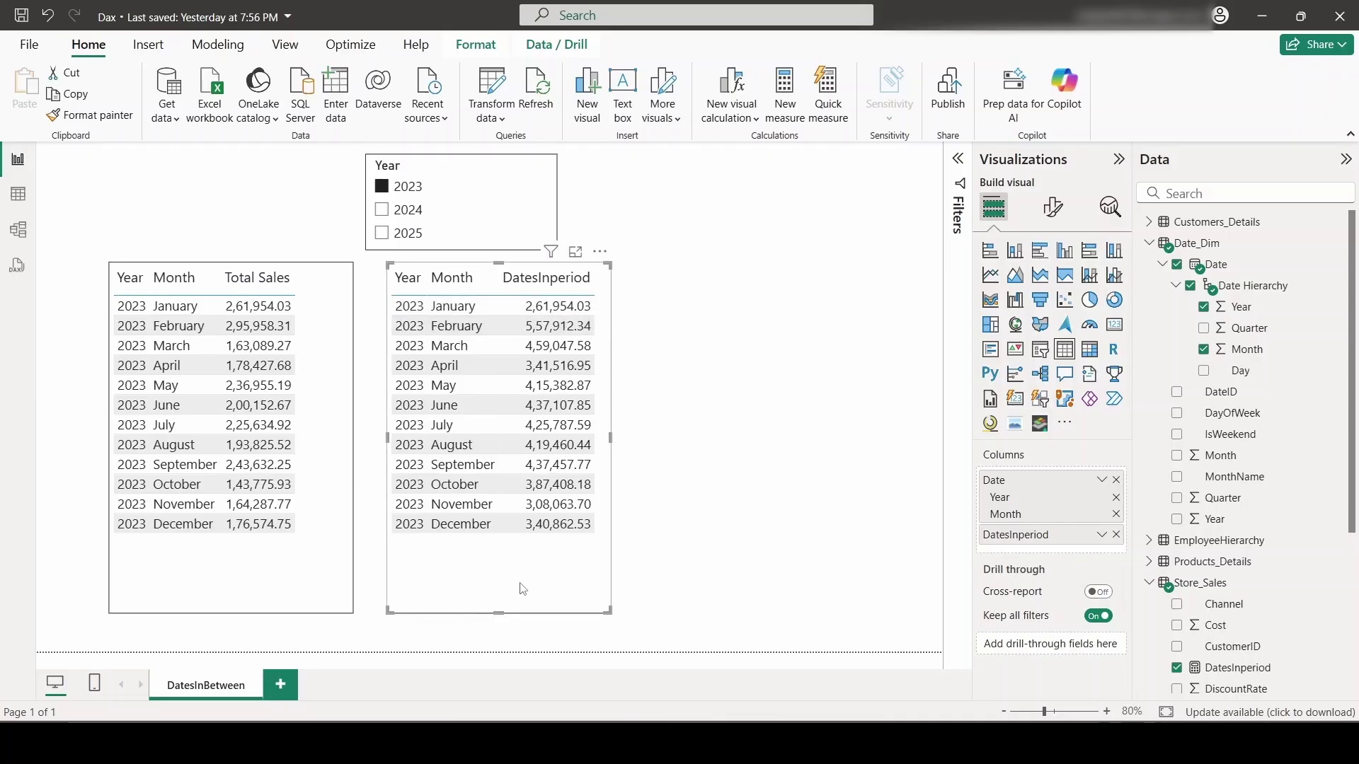
left_click(427, 660)
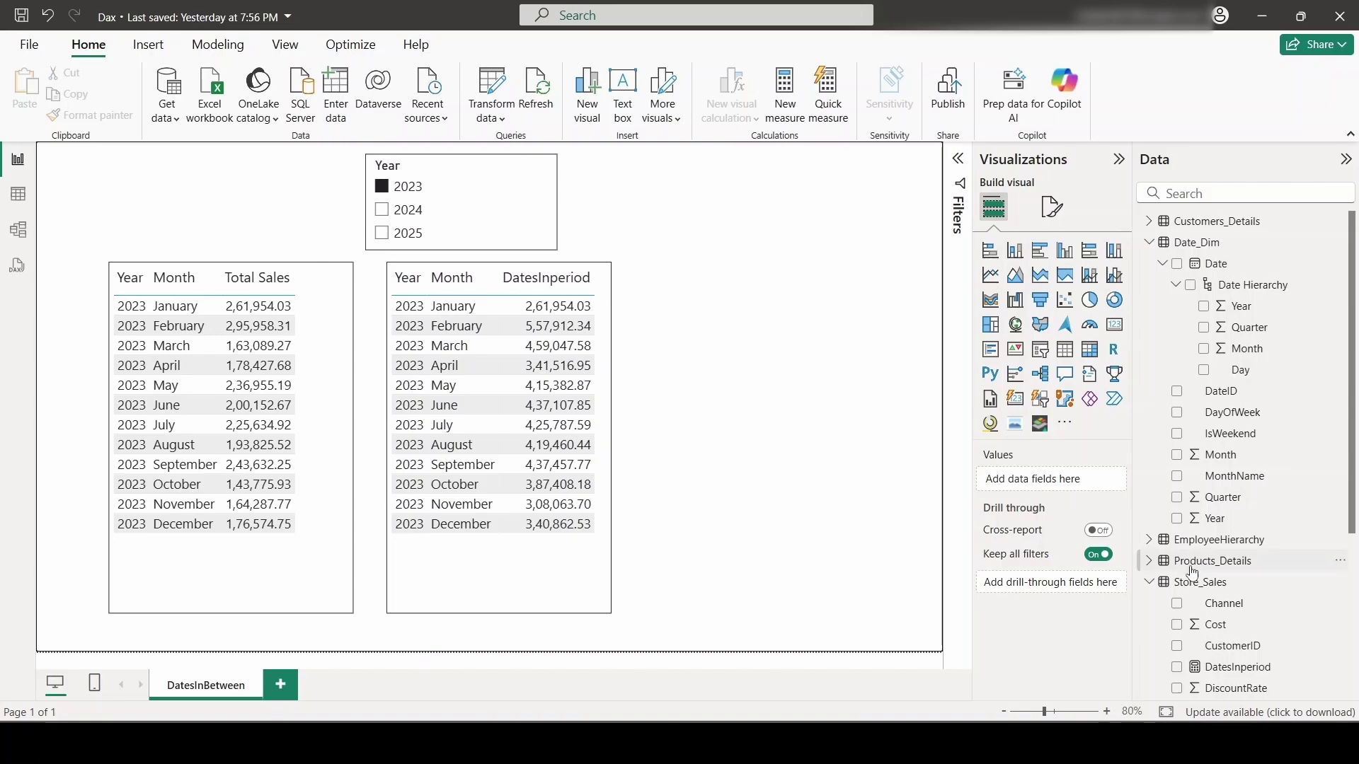
Create a measure named DatesInBetween in the Store_Sales table, beginning its formula with CALCULATE([Total Sales],
scroll(1193, 573, "down", 2)
left_click(1197, 499)
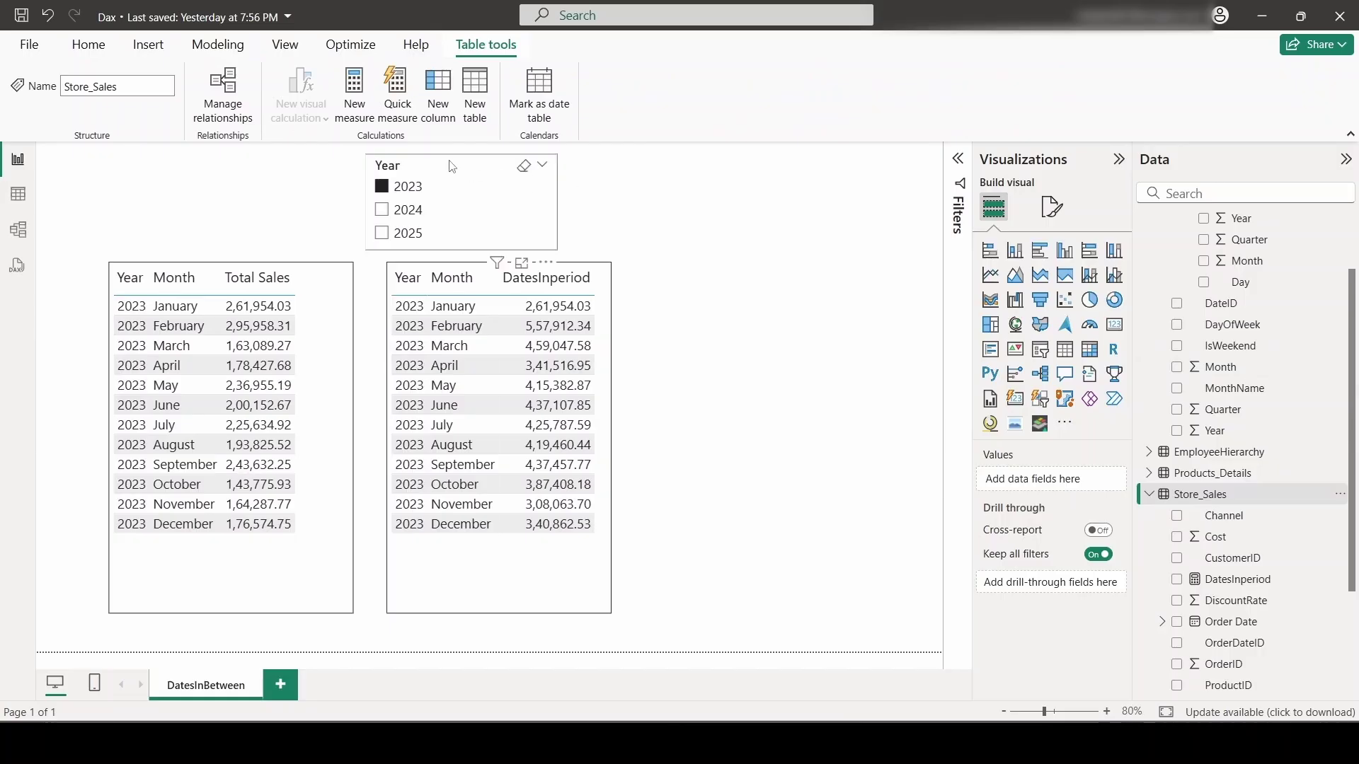
left_click(357, 102)
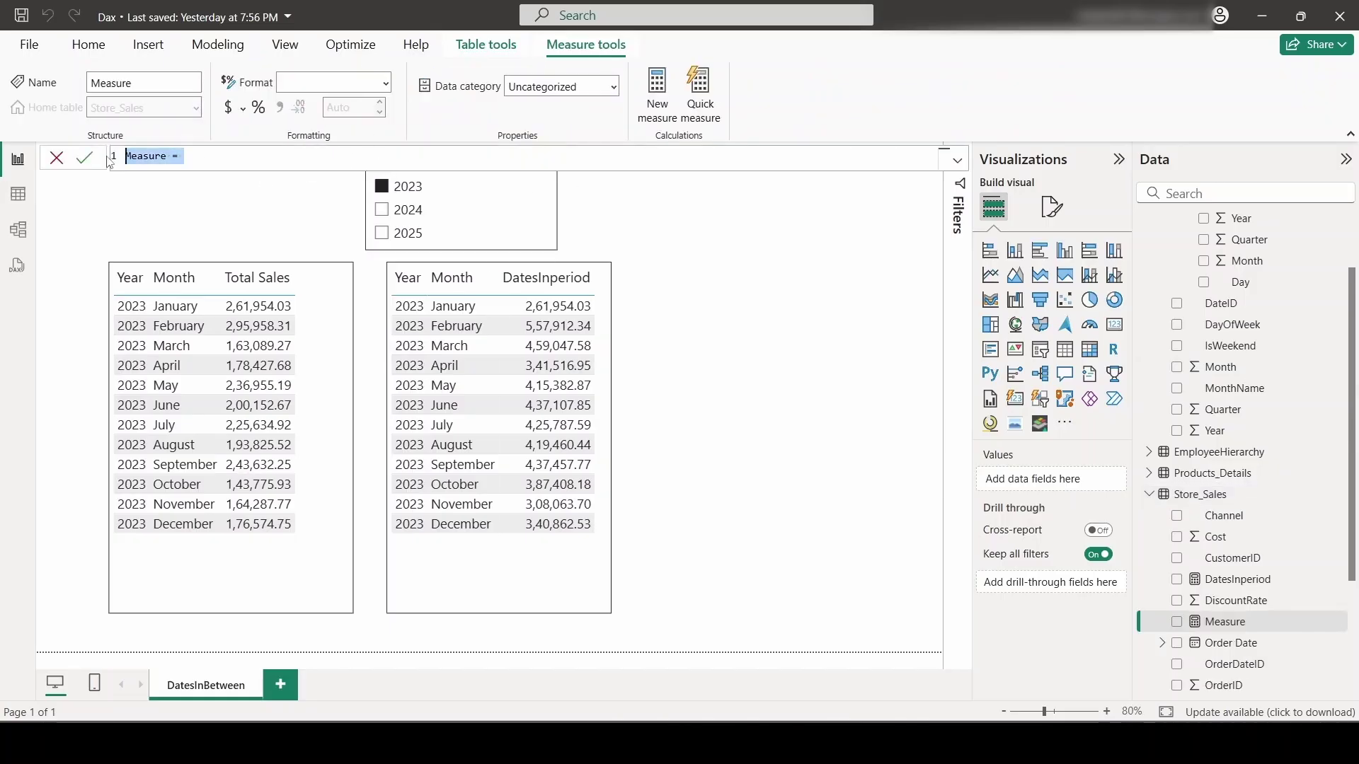
type("DatesI")
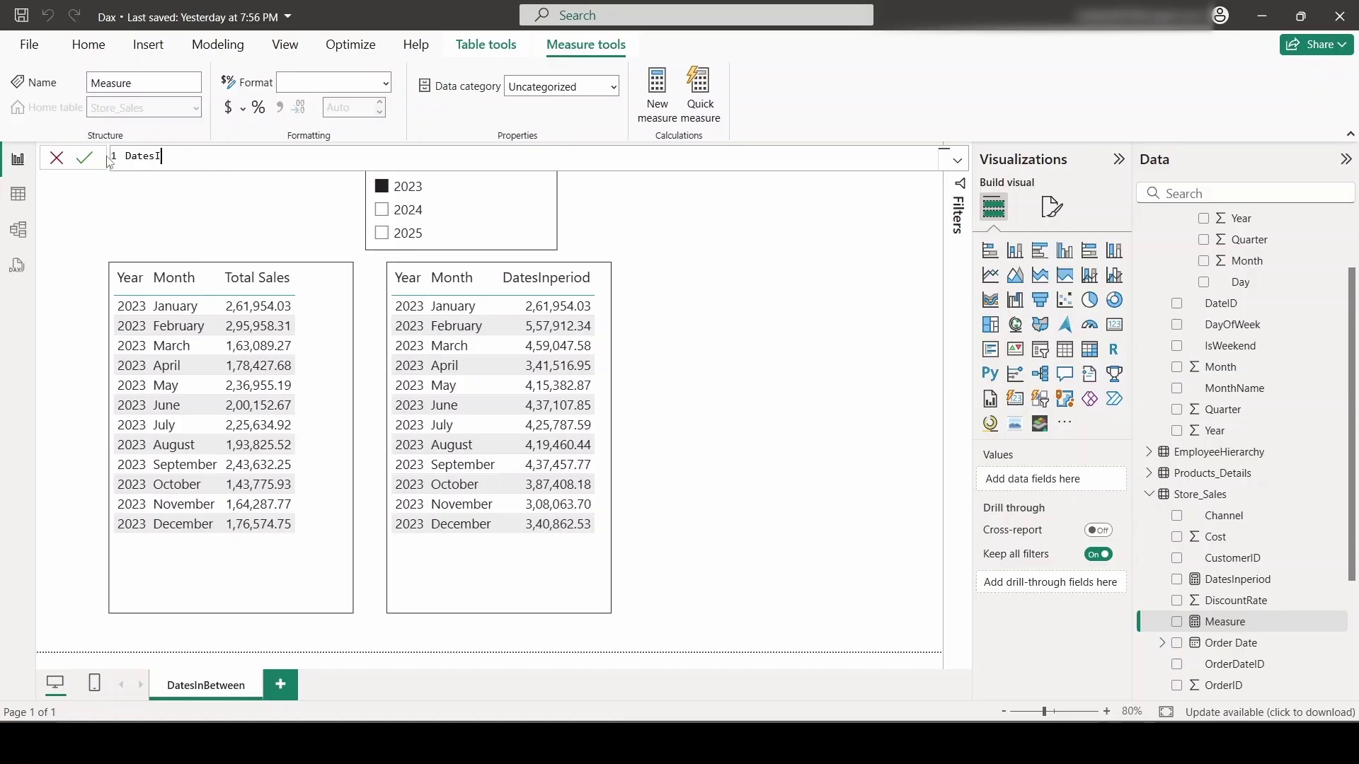
type("nBetween=cal")
key("Tab")
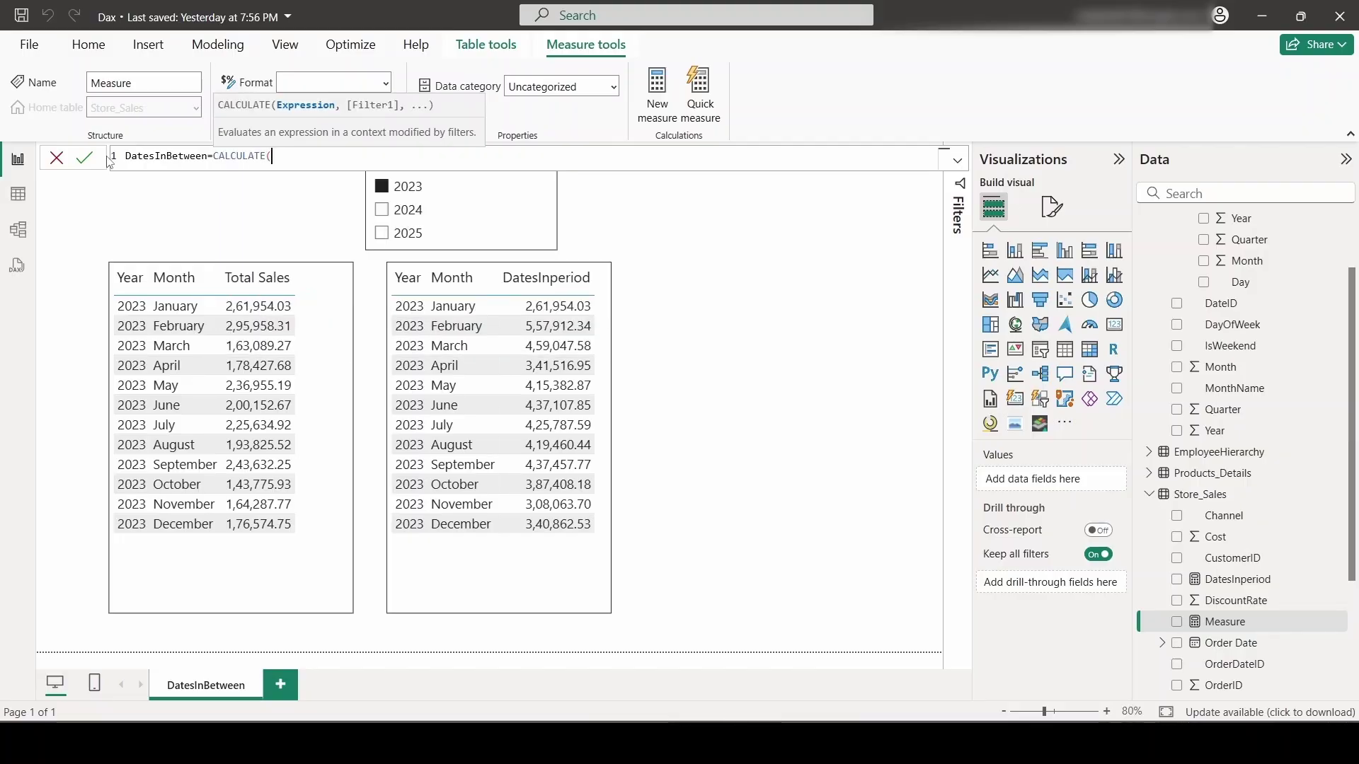
type("to")
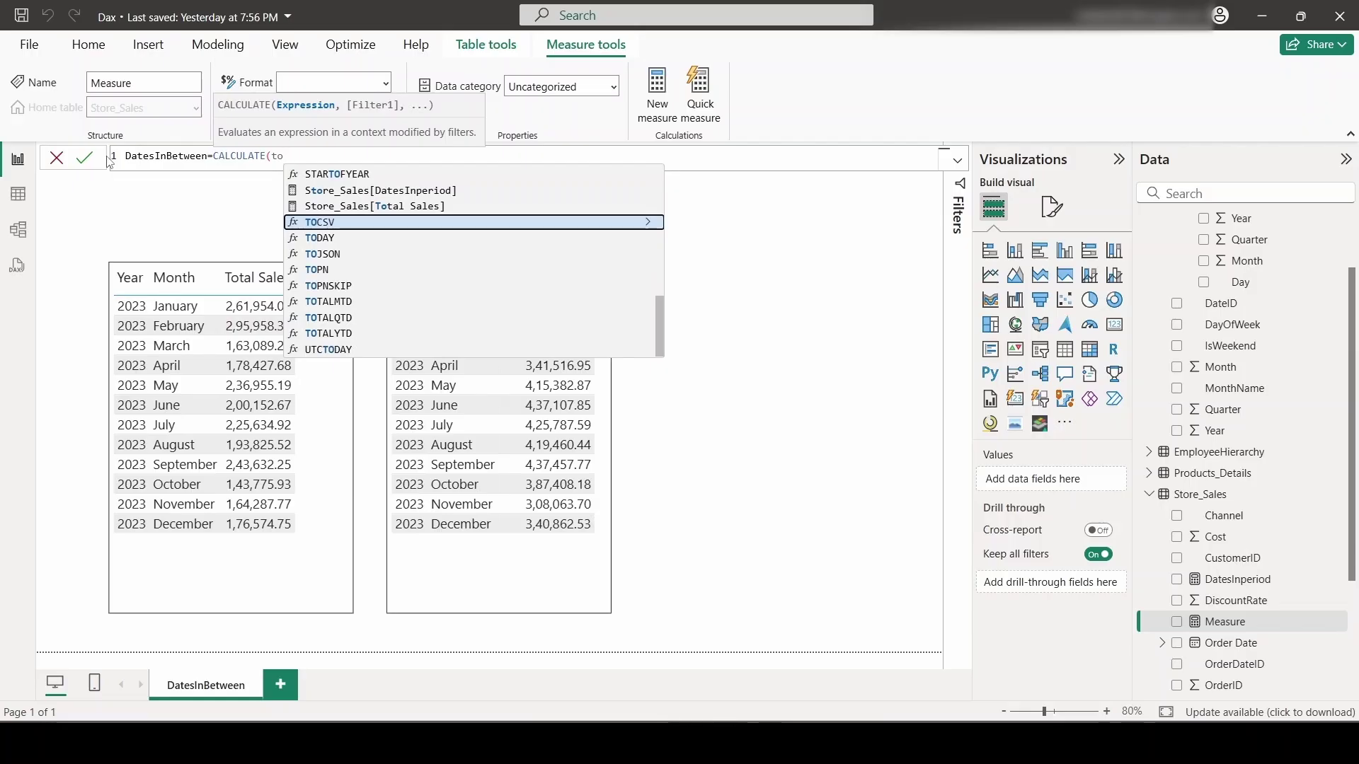
type("t")
key("Tab")
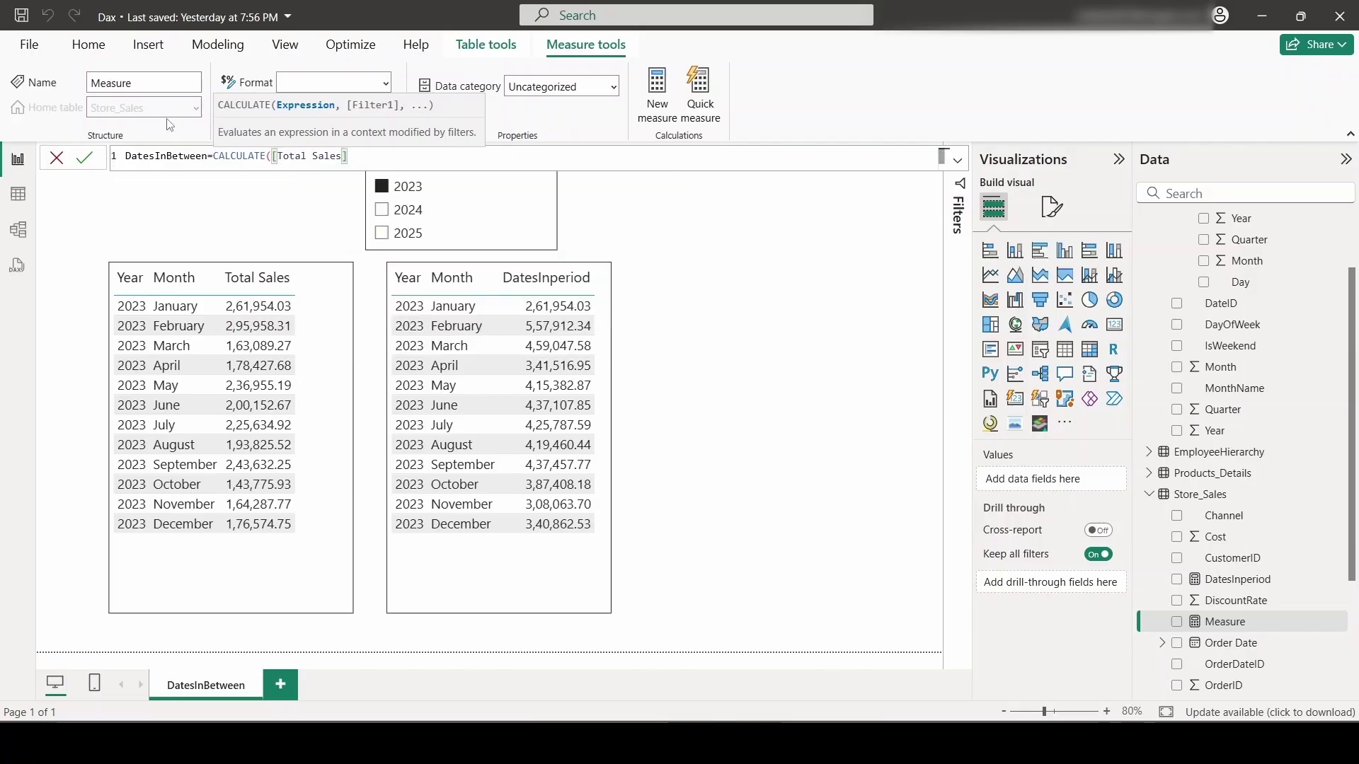
type(",")
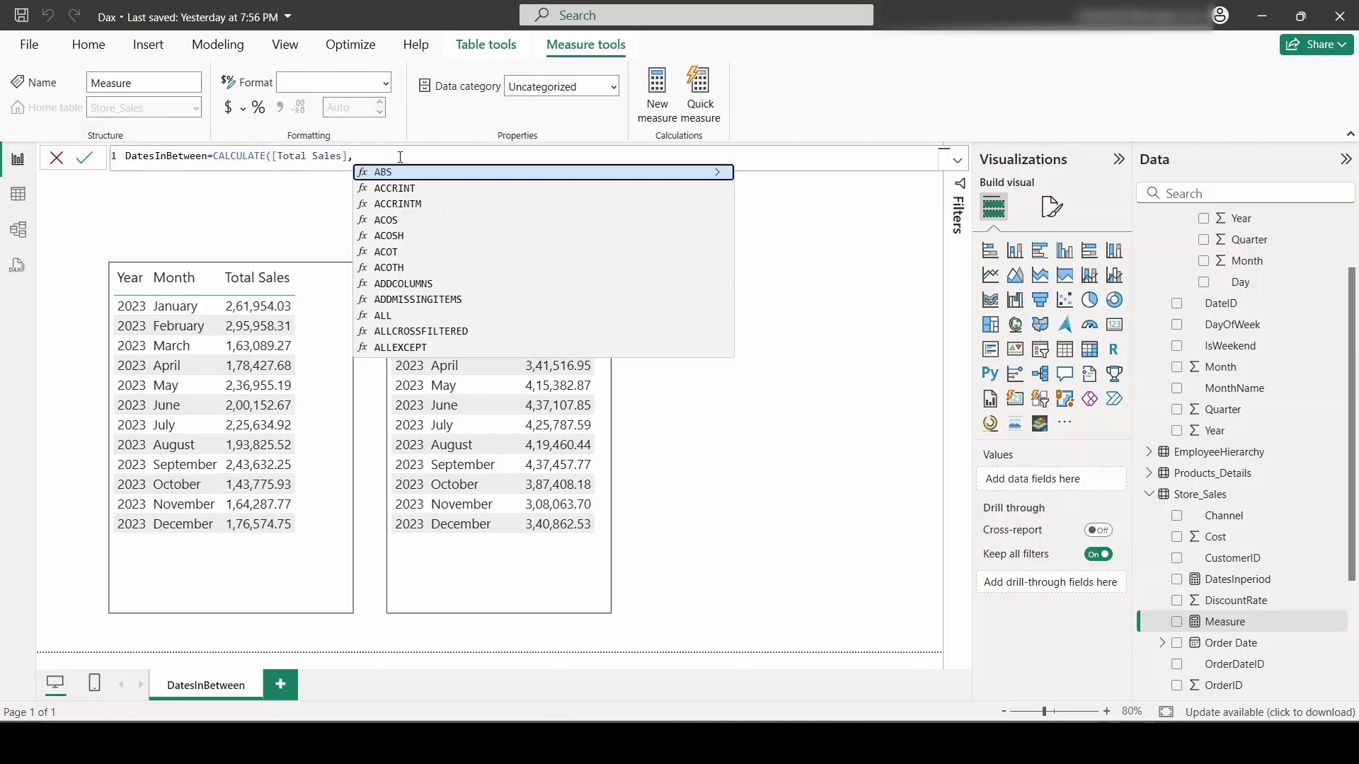
Add a DATESBETWEEN filter to the measure formula with Date_Dim[Date].[Date] as its dates argument
type("date")
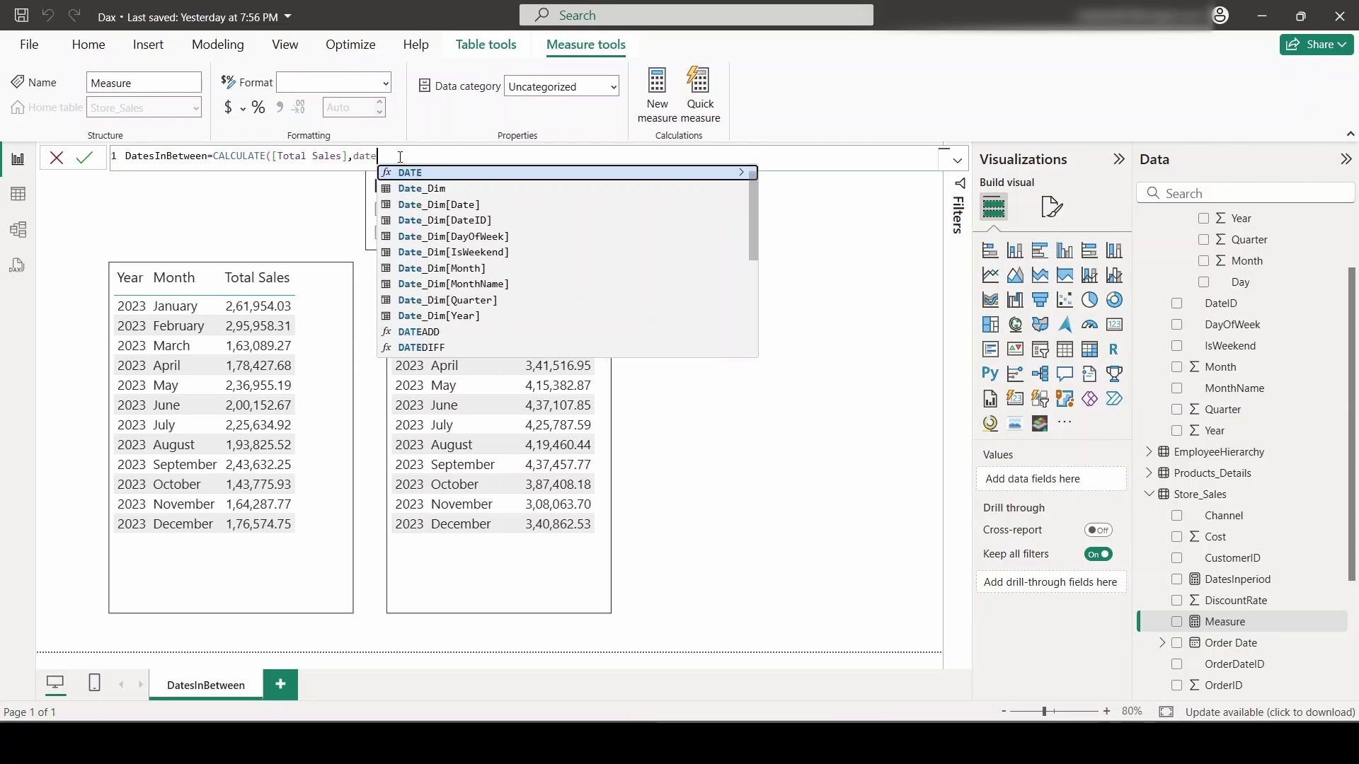
type("s")
key("Tab")
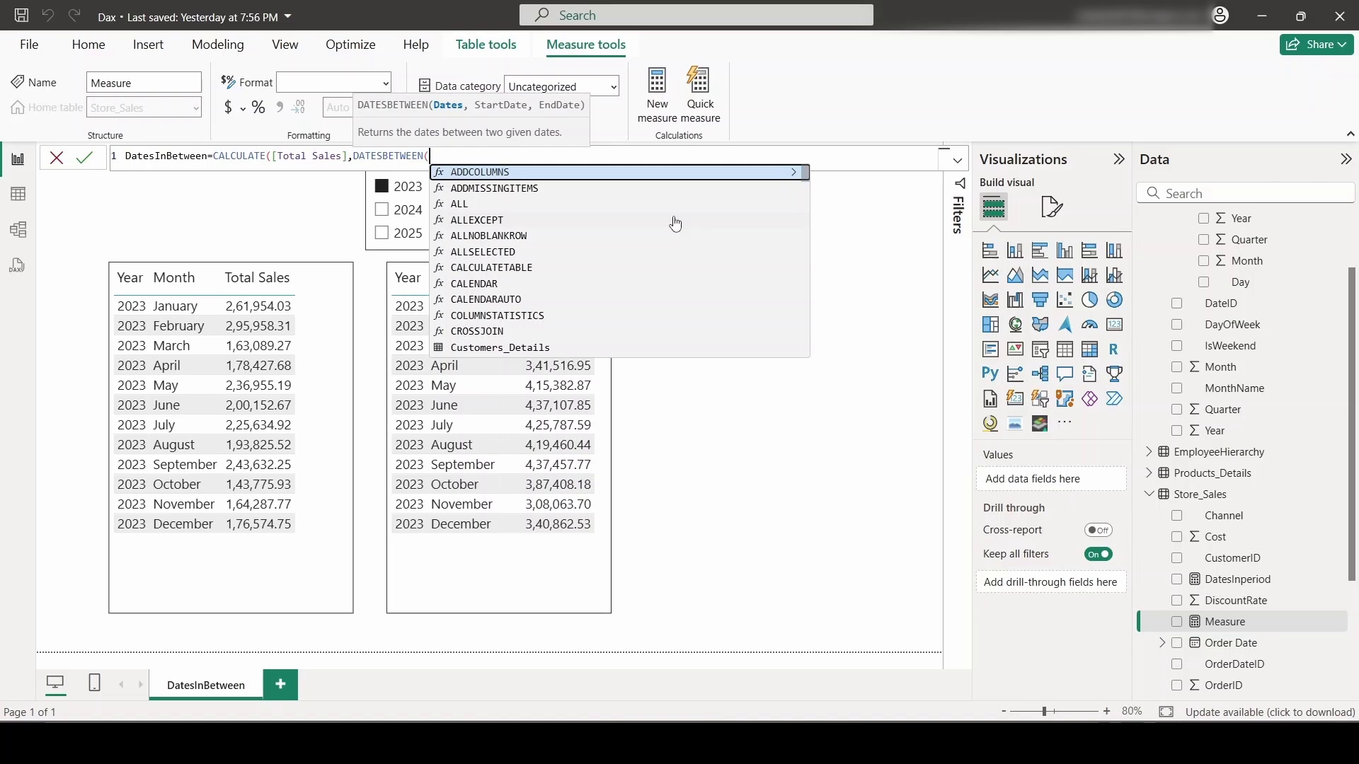
type("da")
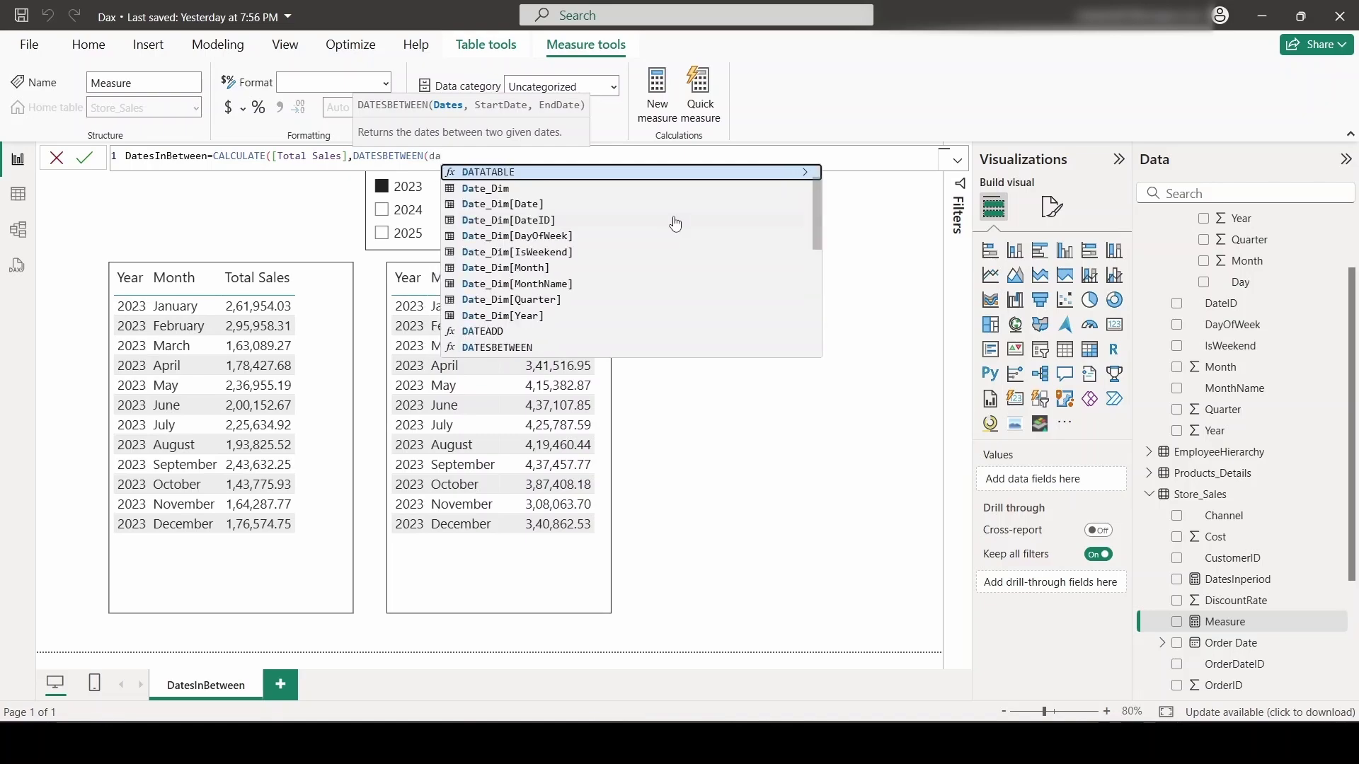
type("te")
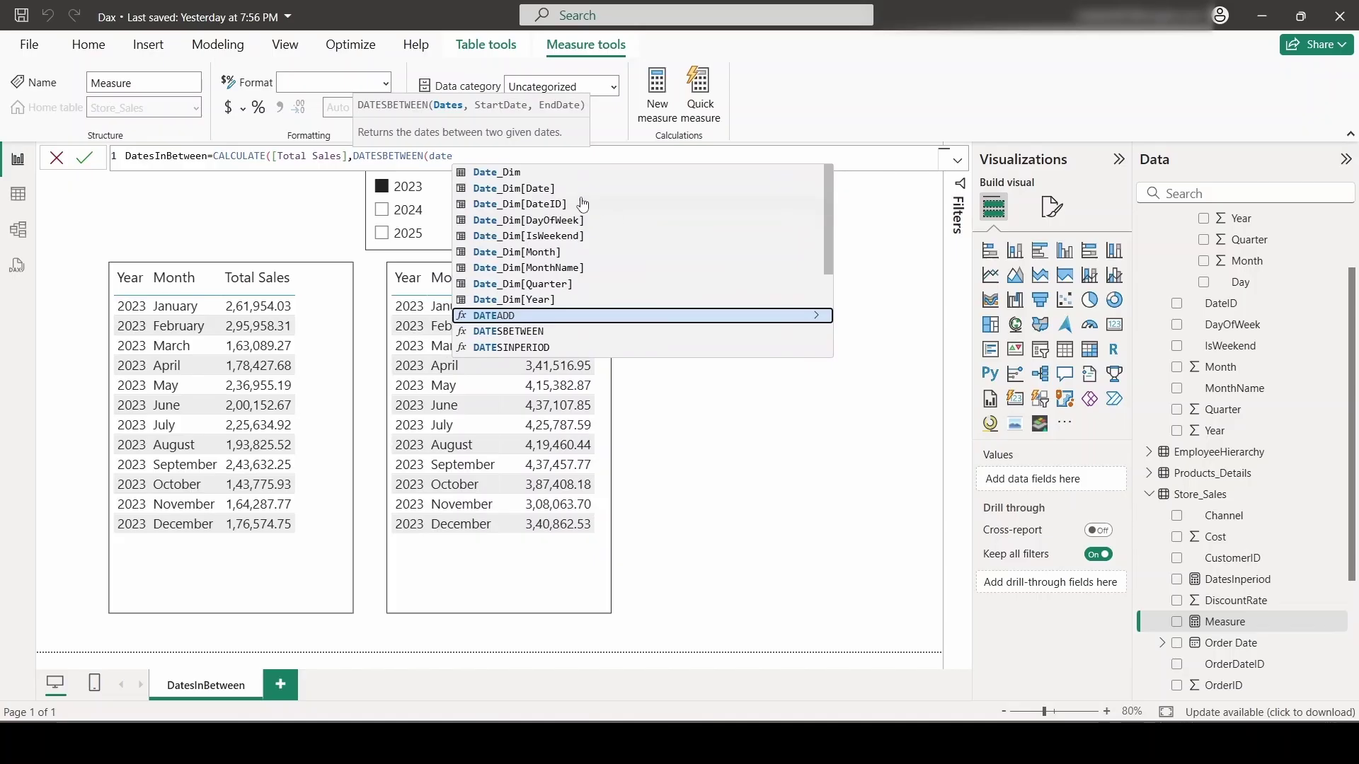
left_click(550, 188)
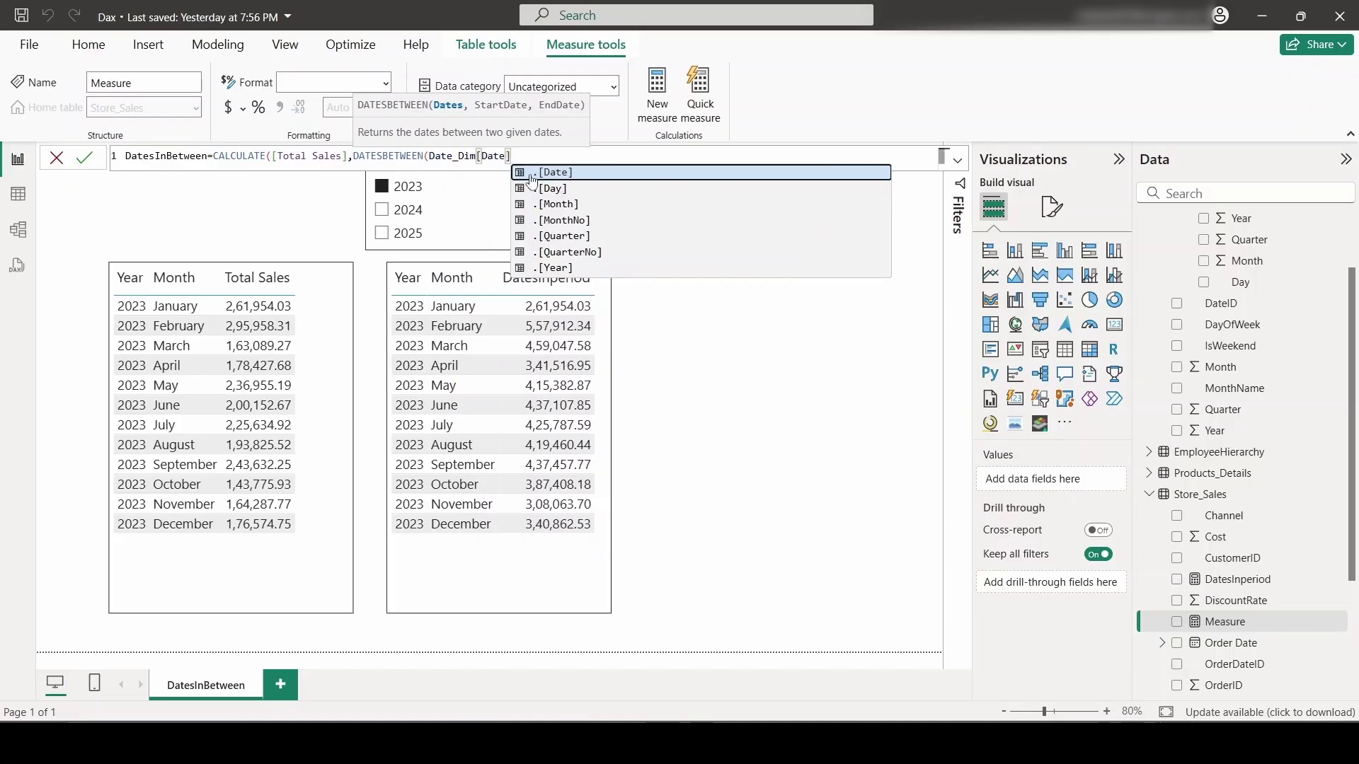
left_click(531, 174)
type(",")
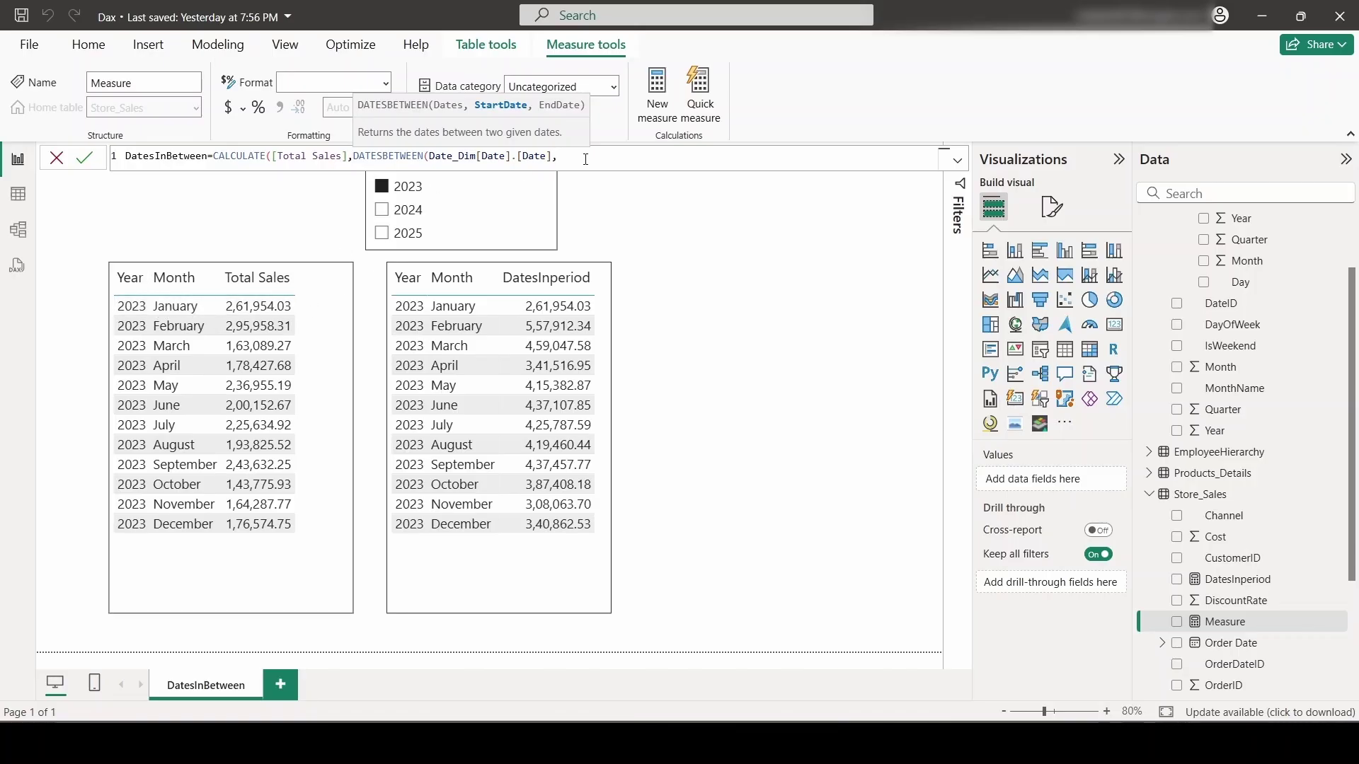
Enter DATE(2025,01,01) as the start date of the DATESBETWEEN filter
type("date")
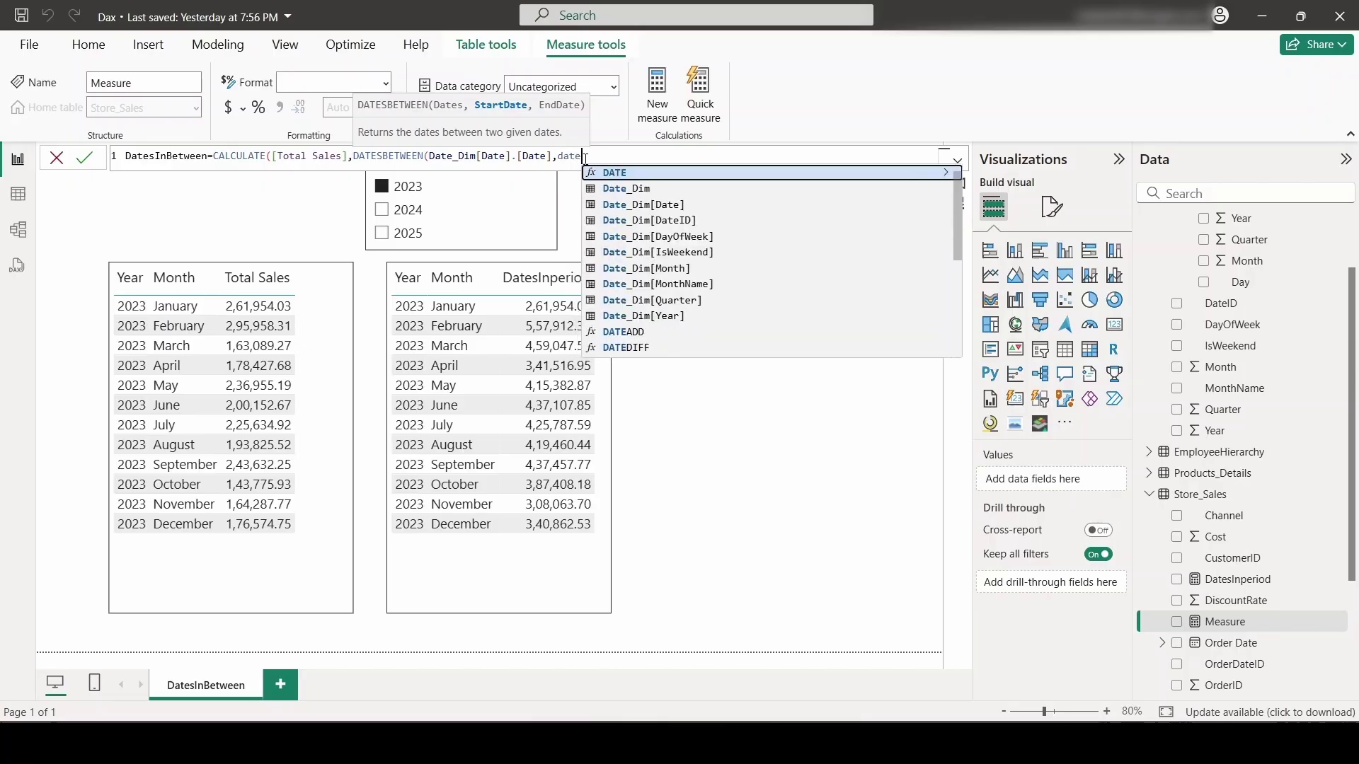
key("Tab")
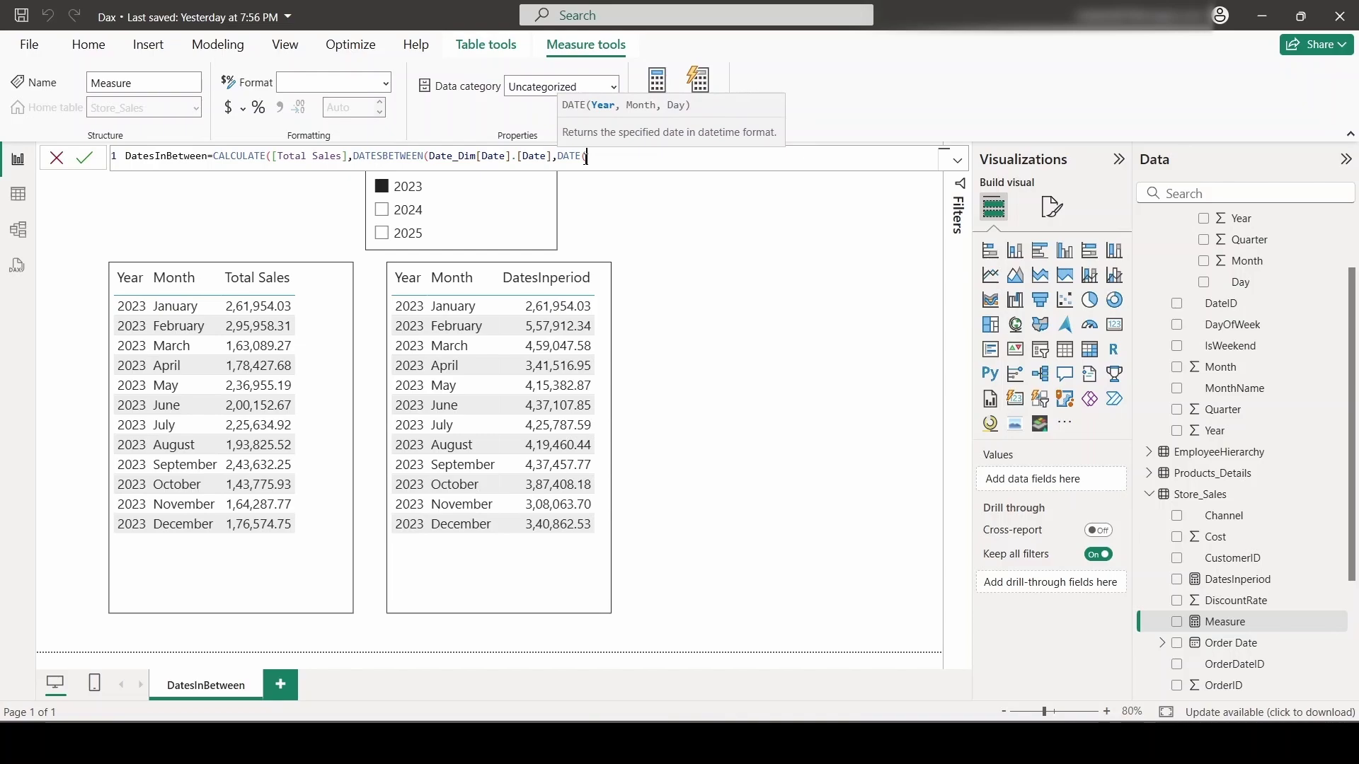
type("2025,01,01)")
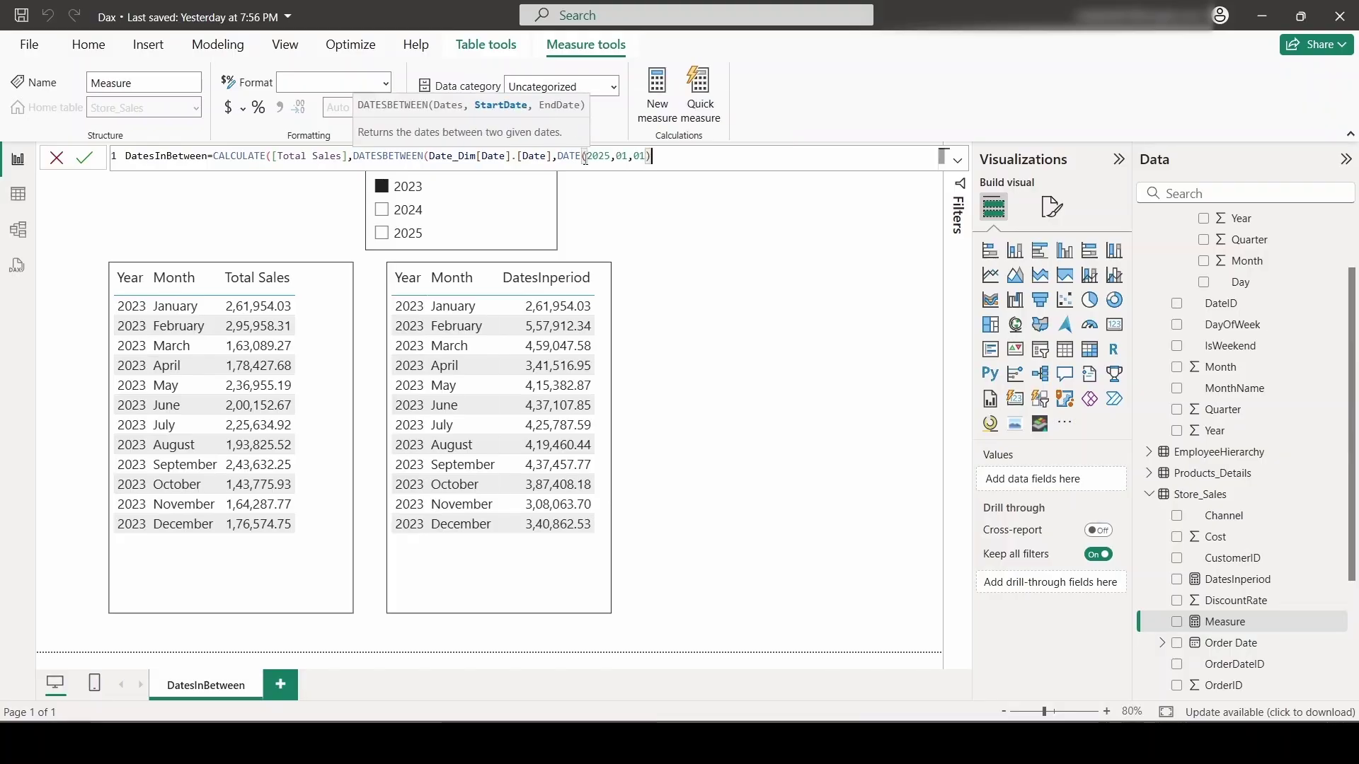
type(",")
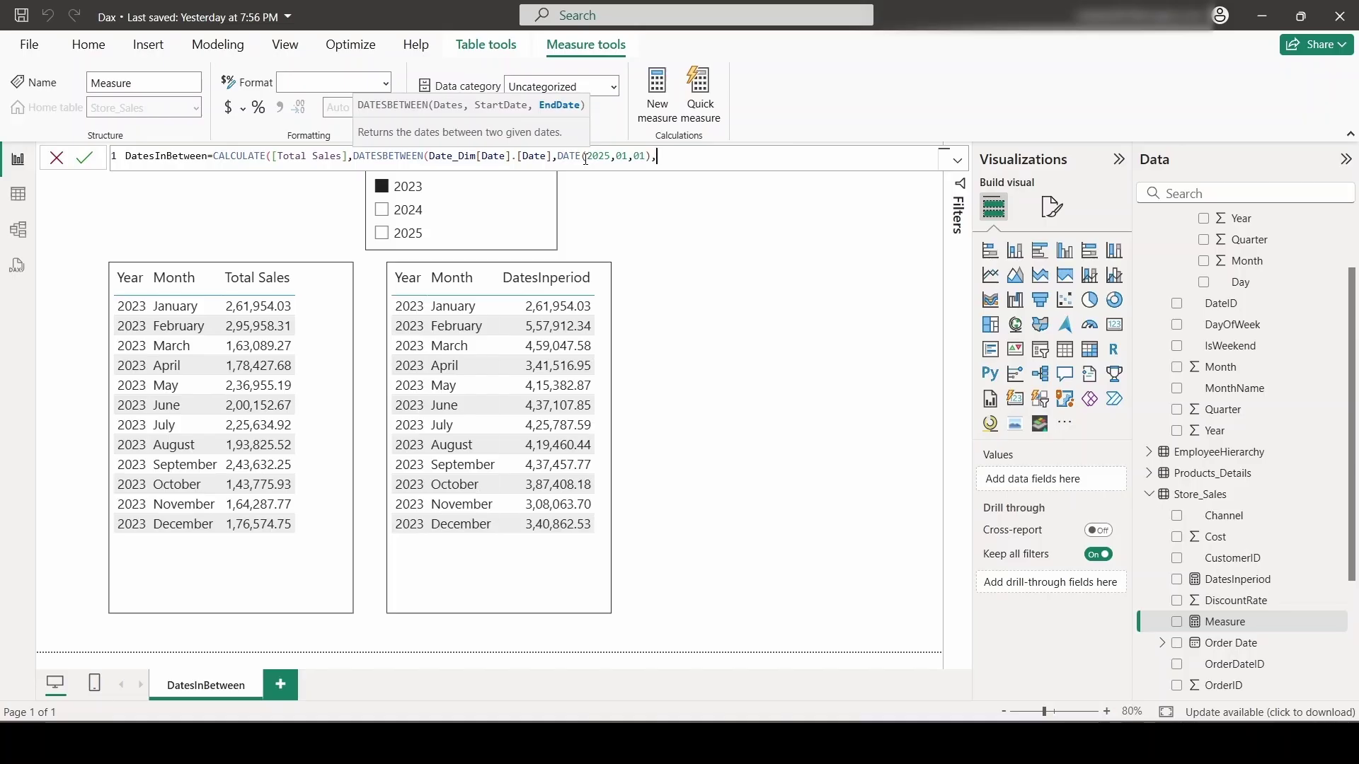
Enter DATE(2025,01,31) as the end date, close the formula's brackets and commit the DatesInBetween measure
type("dat")
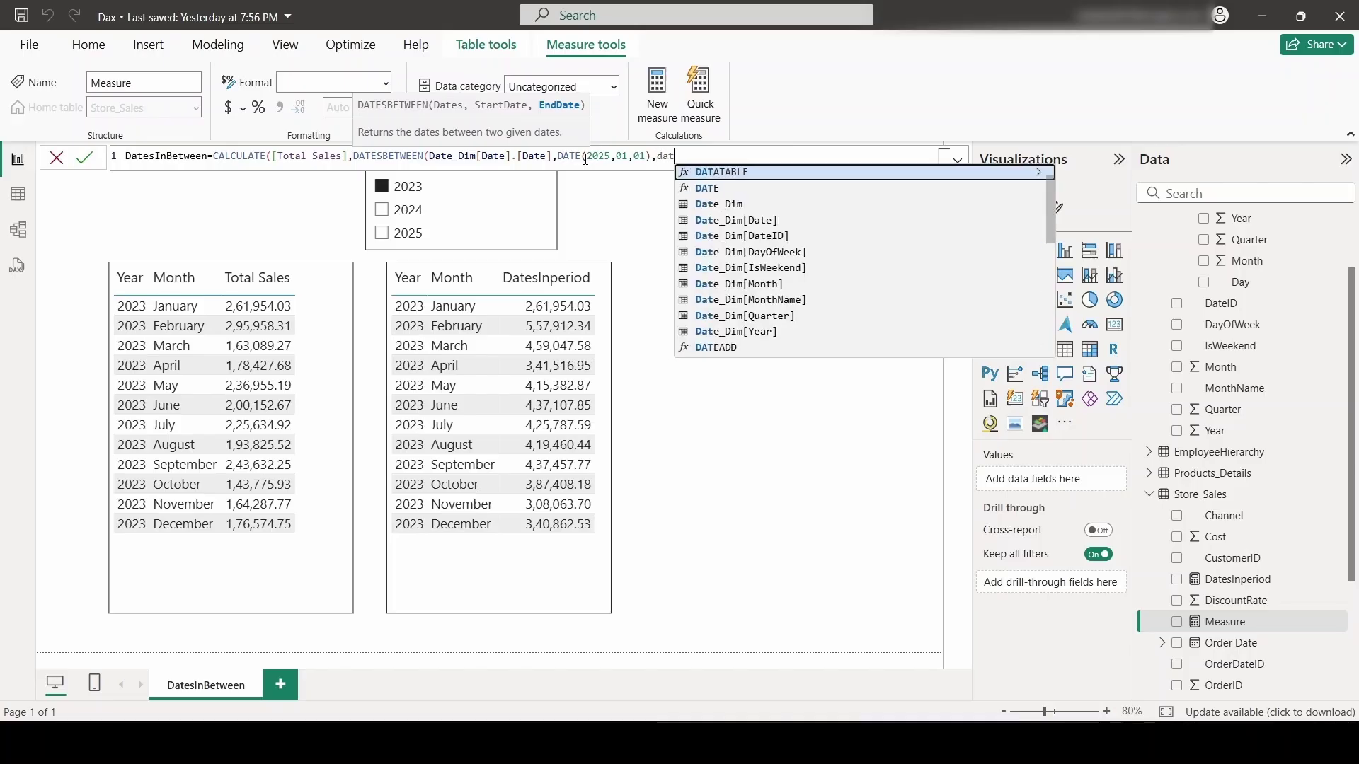
key("Tab")
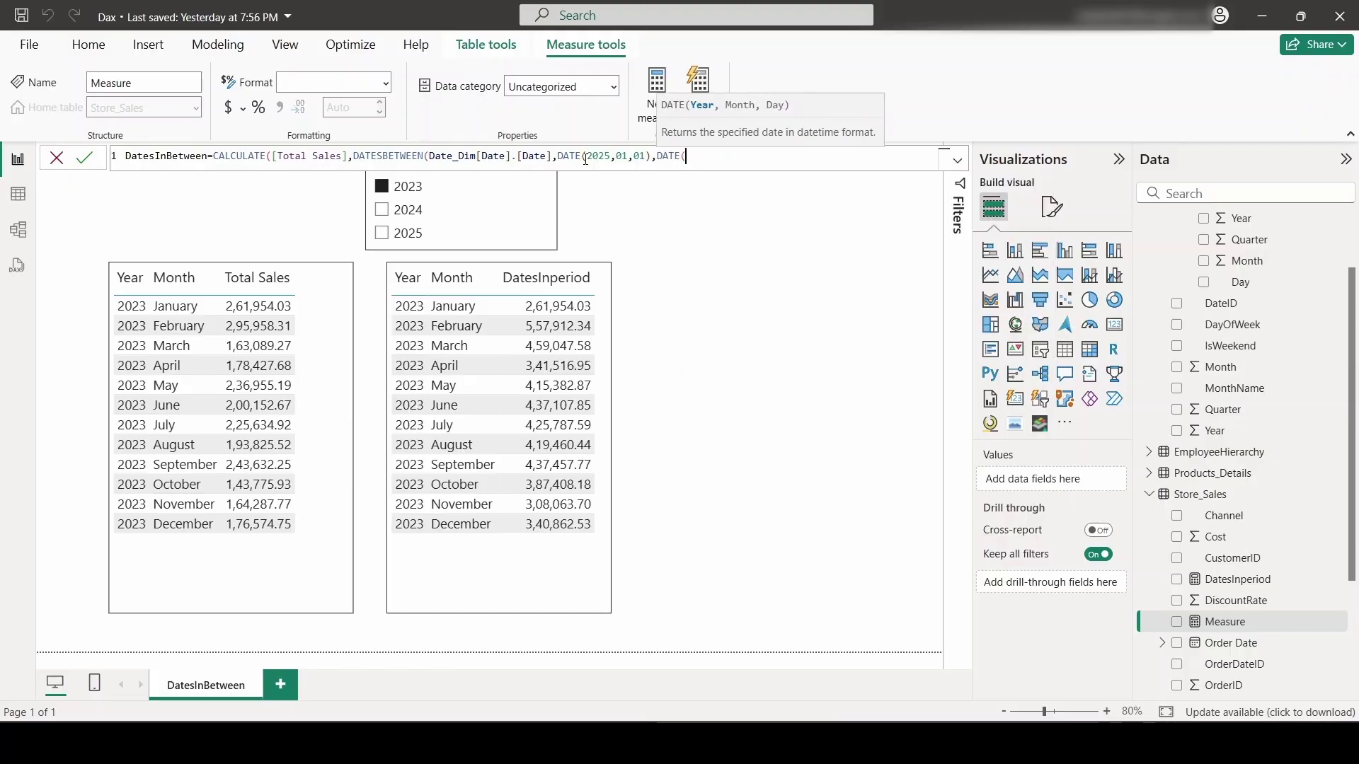
type("2")
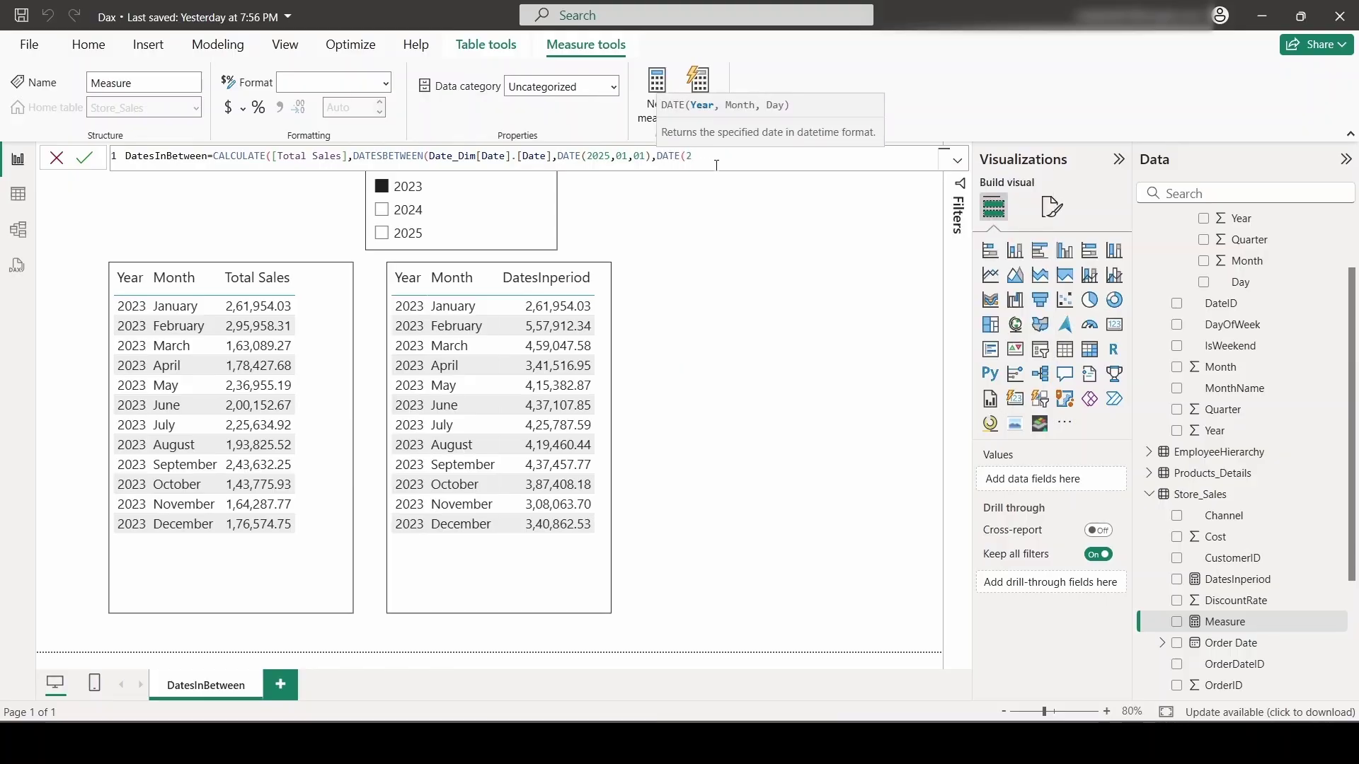
type("025,01,31)")
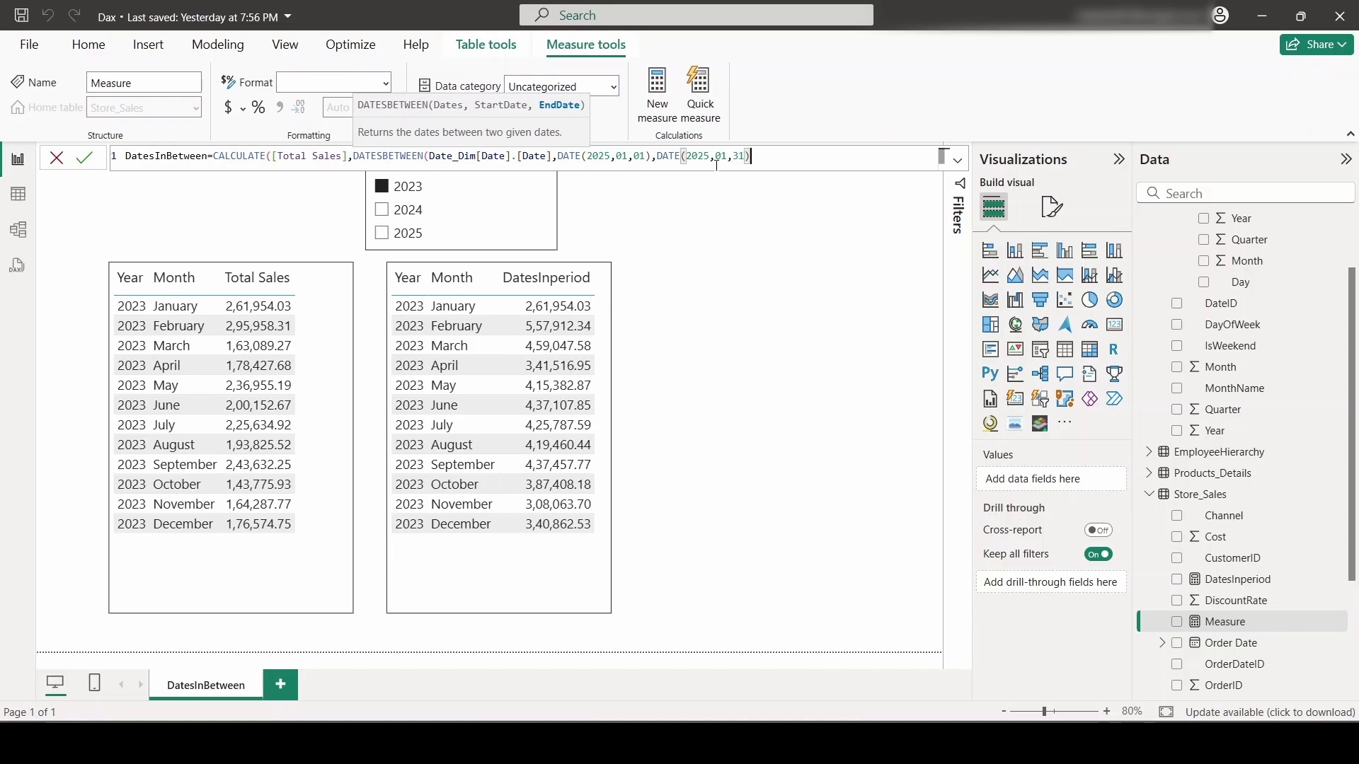
type(")")
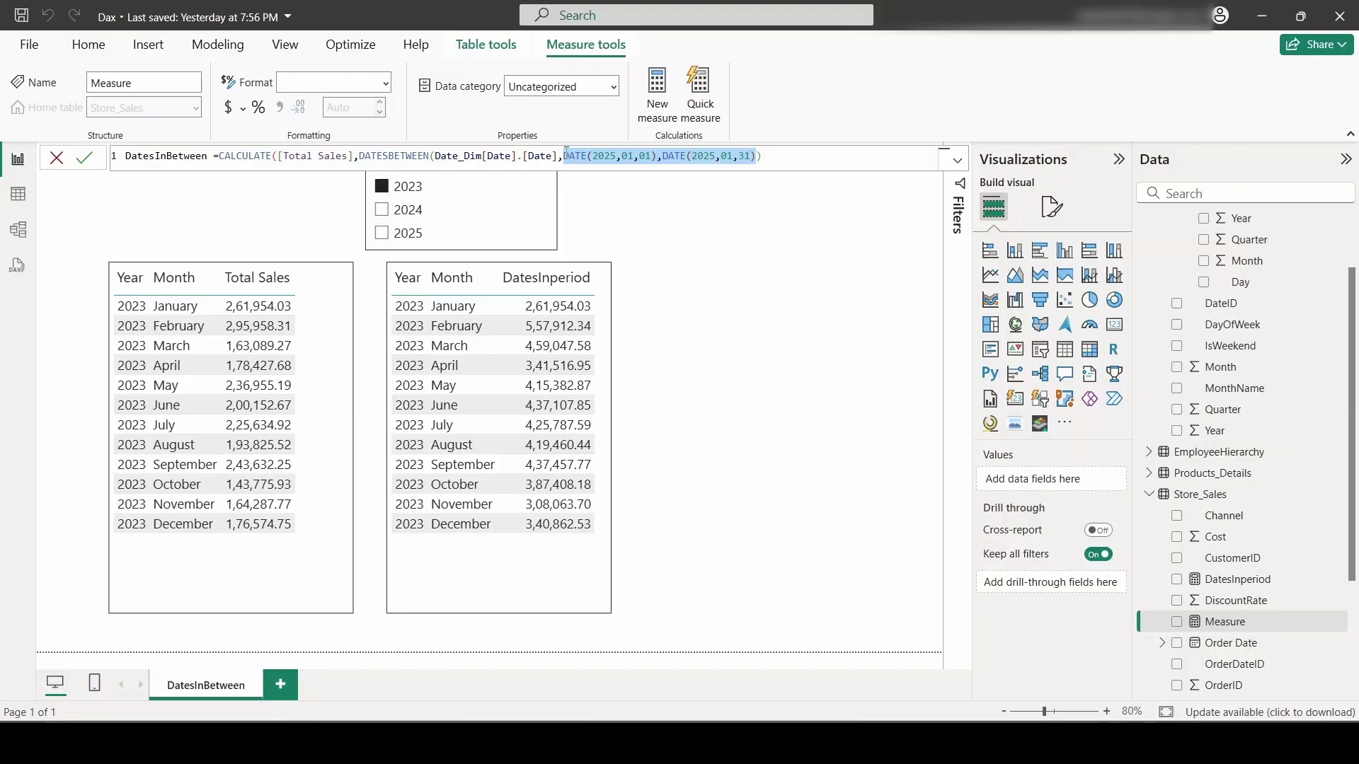
left_click_drag(566, 156, 757, 155)
left_click_drag(351, 156, 285, 157)
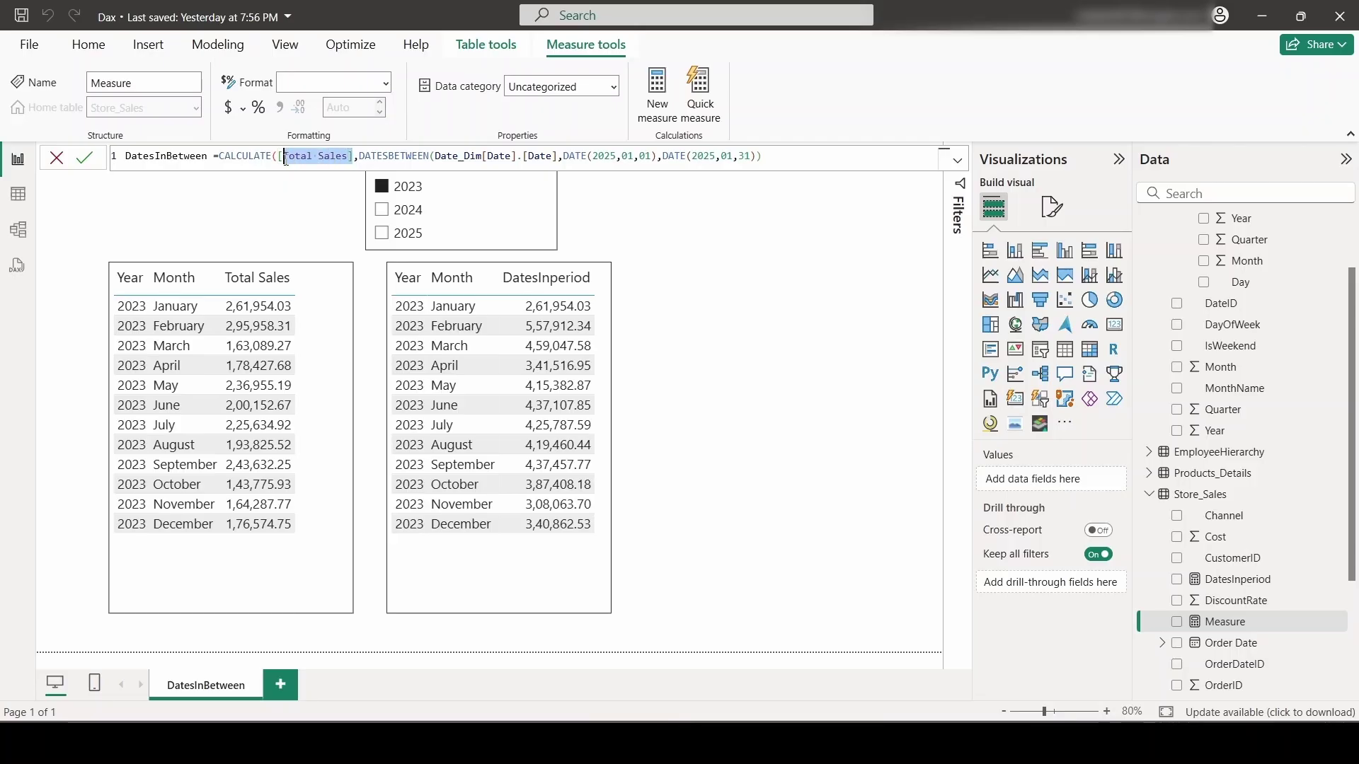
key("Return")
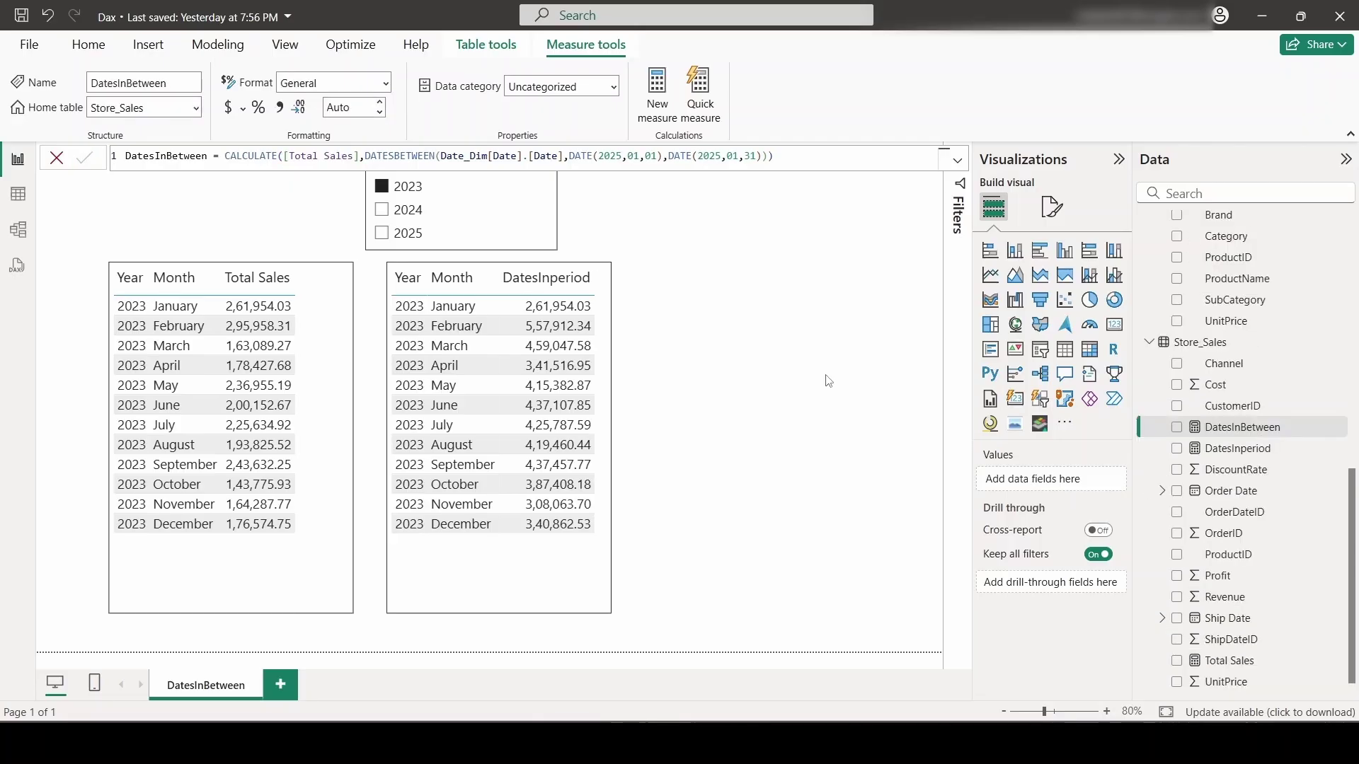
Add the DatesInBetween measure to the page as a table visual beside the DatesInperiod table and shorten it slightly
left_click_drag(1247, 427, 794, 358)
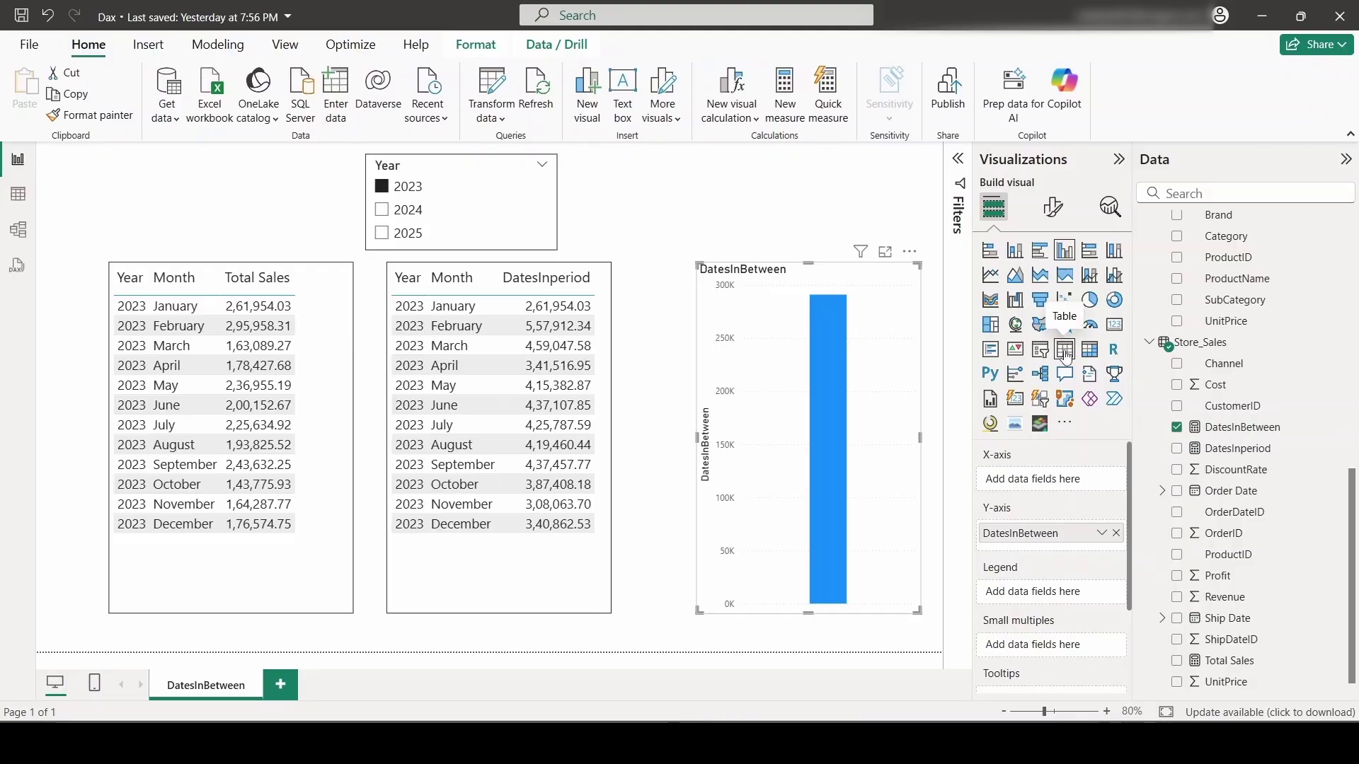
left_click(1065, 349)
left_click_drag(841, 553, 819, 521)
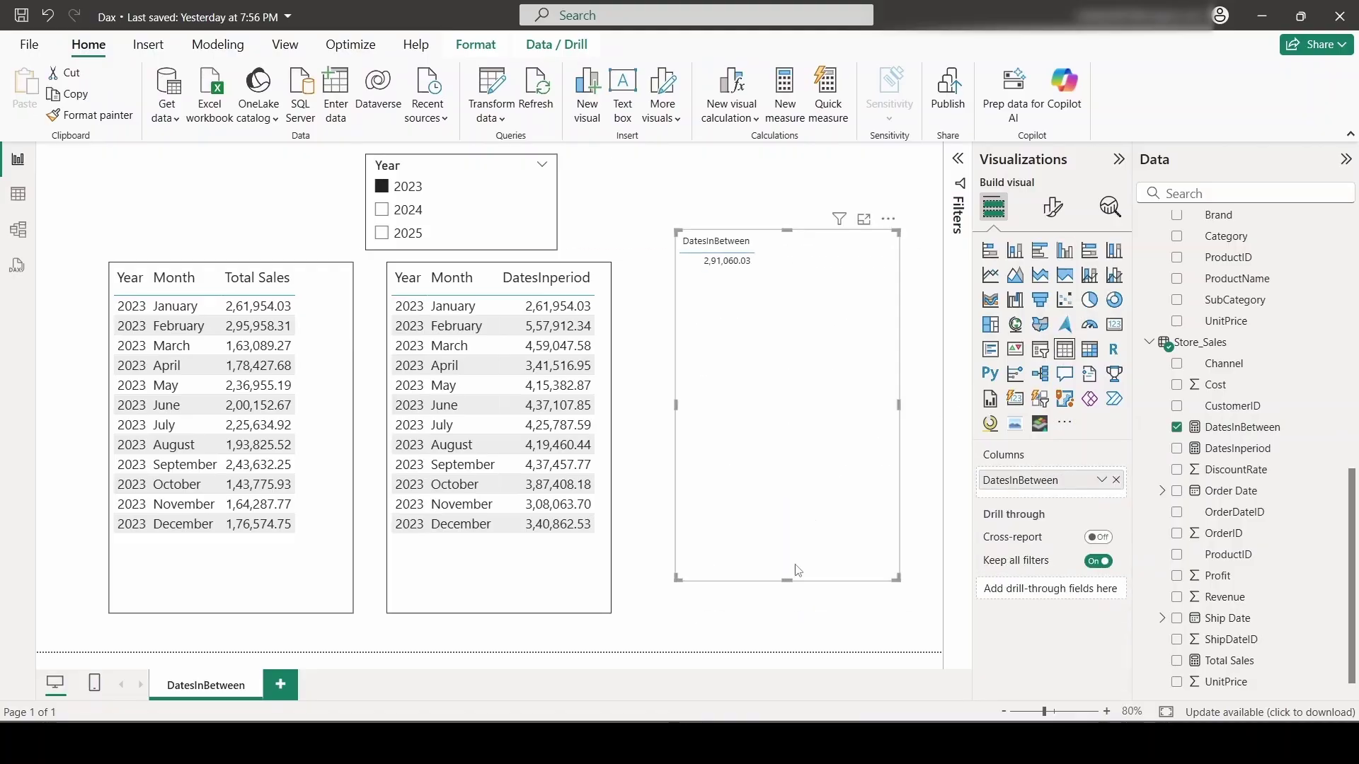
left_click_drag(787, 581, 787, 546)
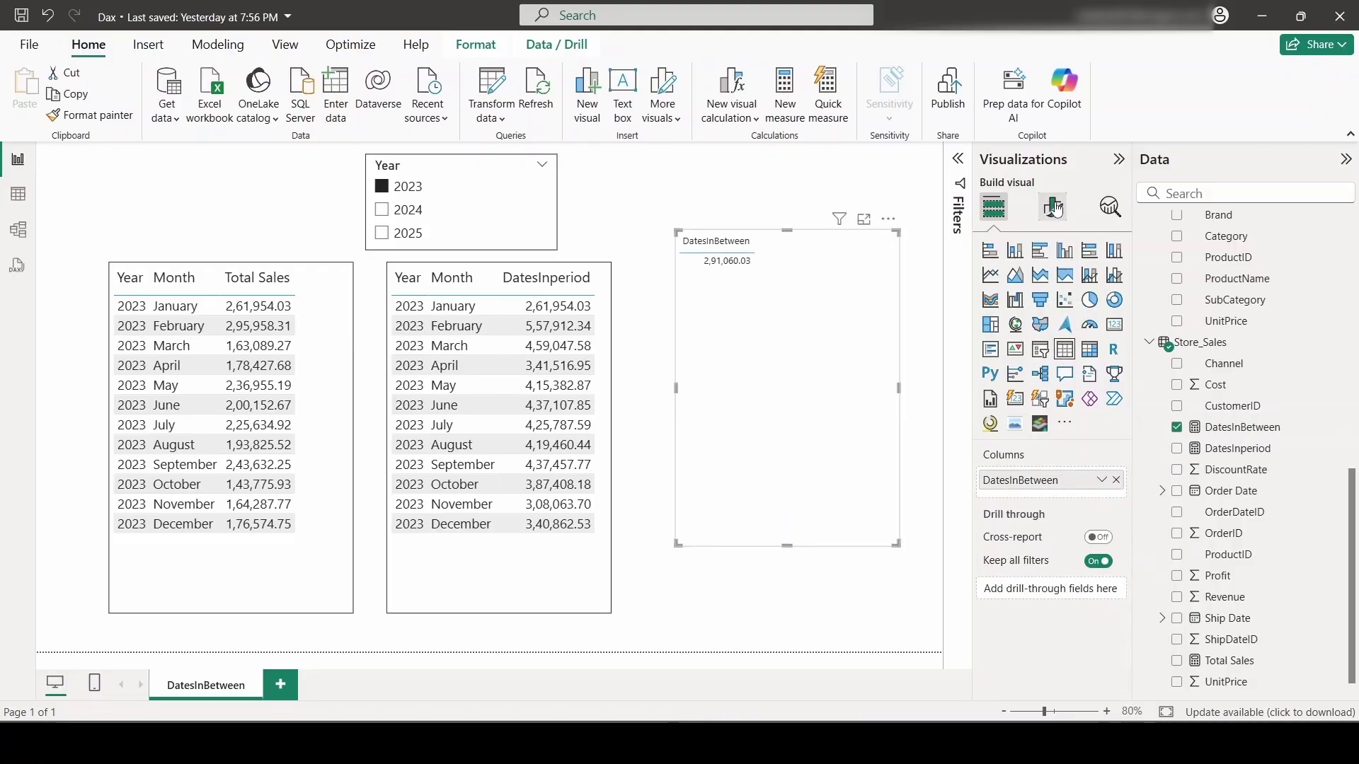
Set the font size of the values in the DatesInBetween table to 15
left_click(1053, 206)
left_click(1057, 423)
left_click(1087, 490)
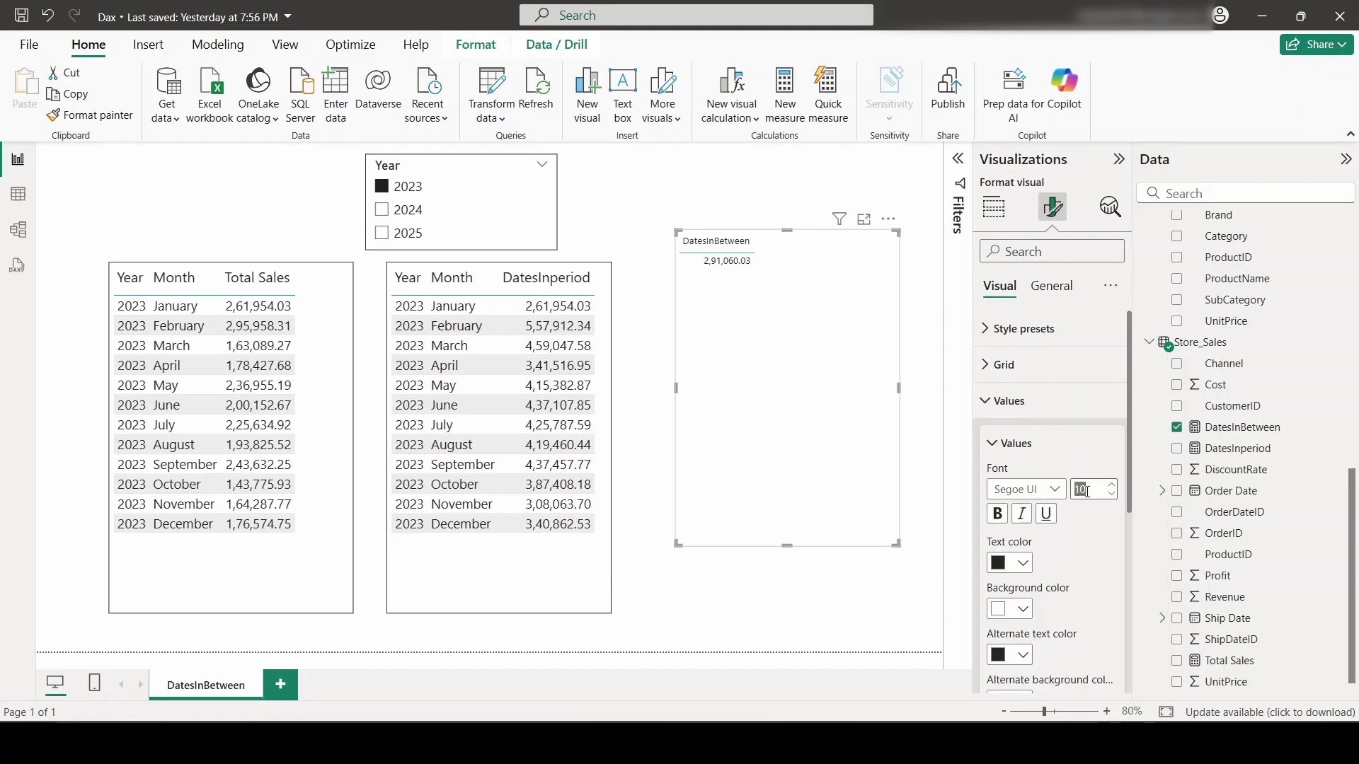
type("15")
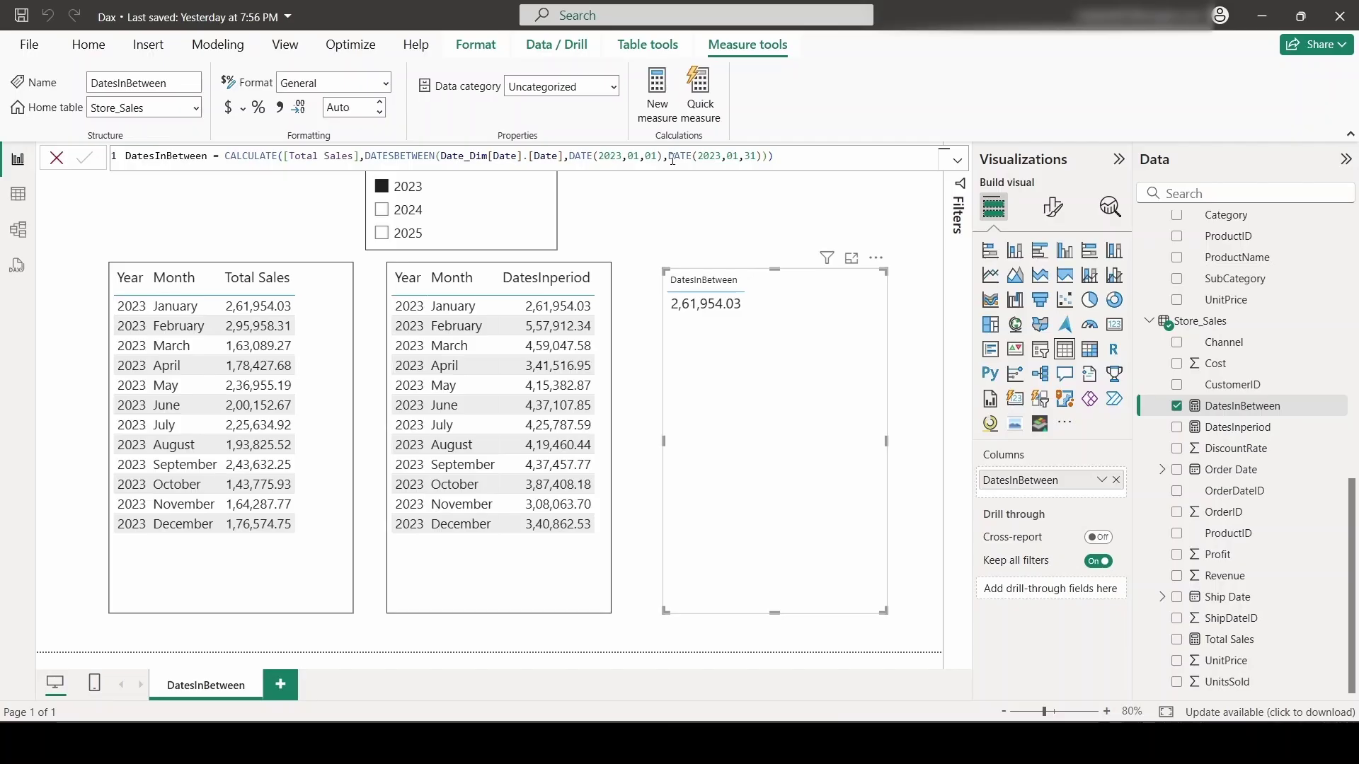
Change the start date of the DATESBETWEEN filter to DATE(2025,03,01)
left_click(621, 158)
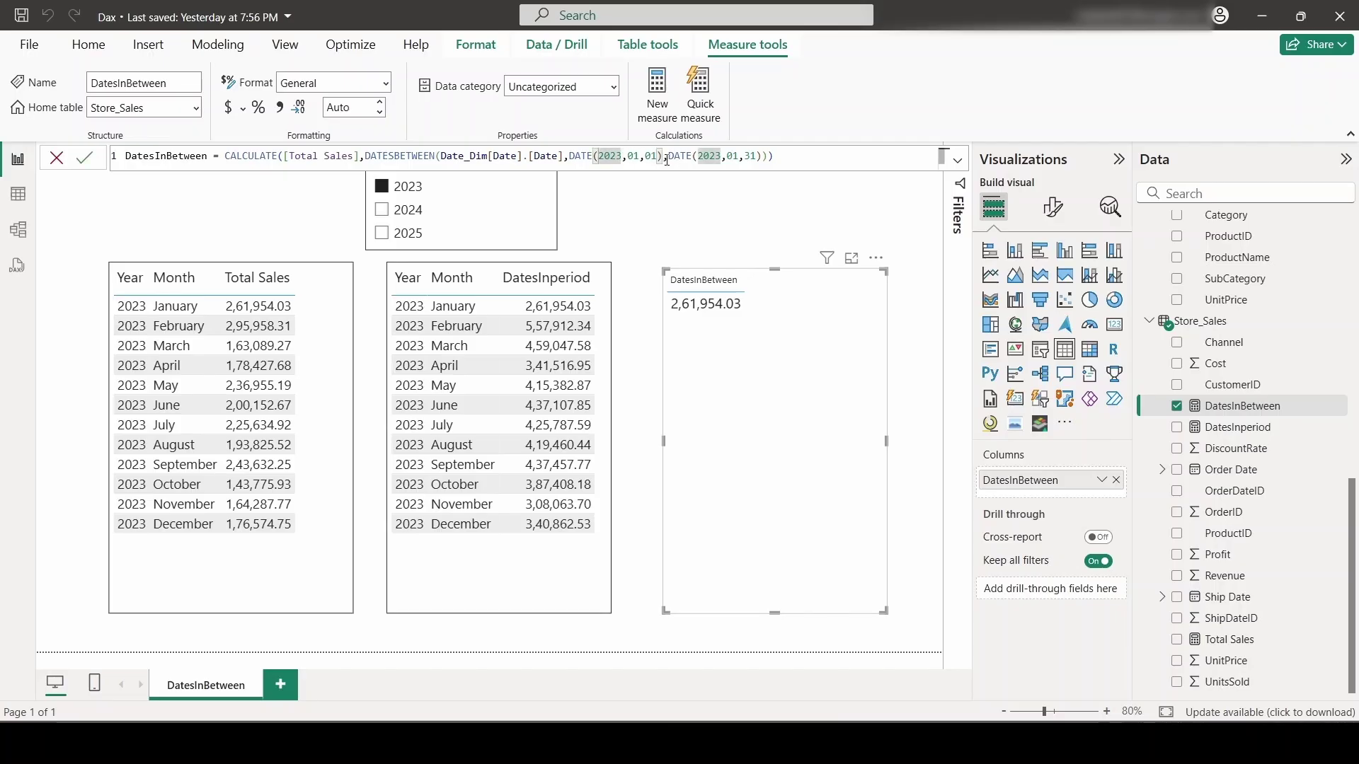
key("BackSpace")
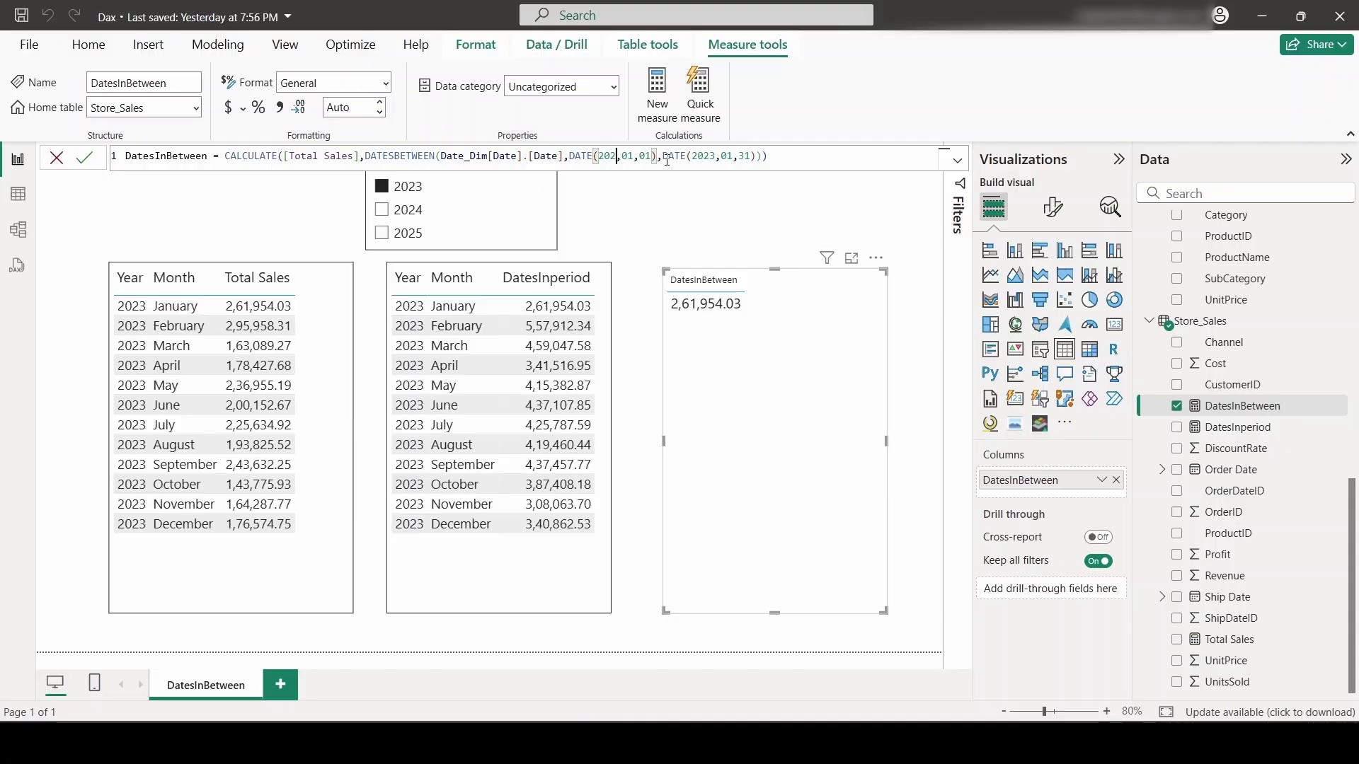
type("5")
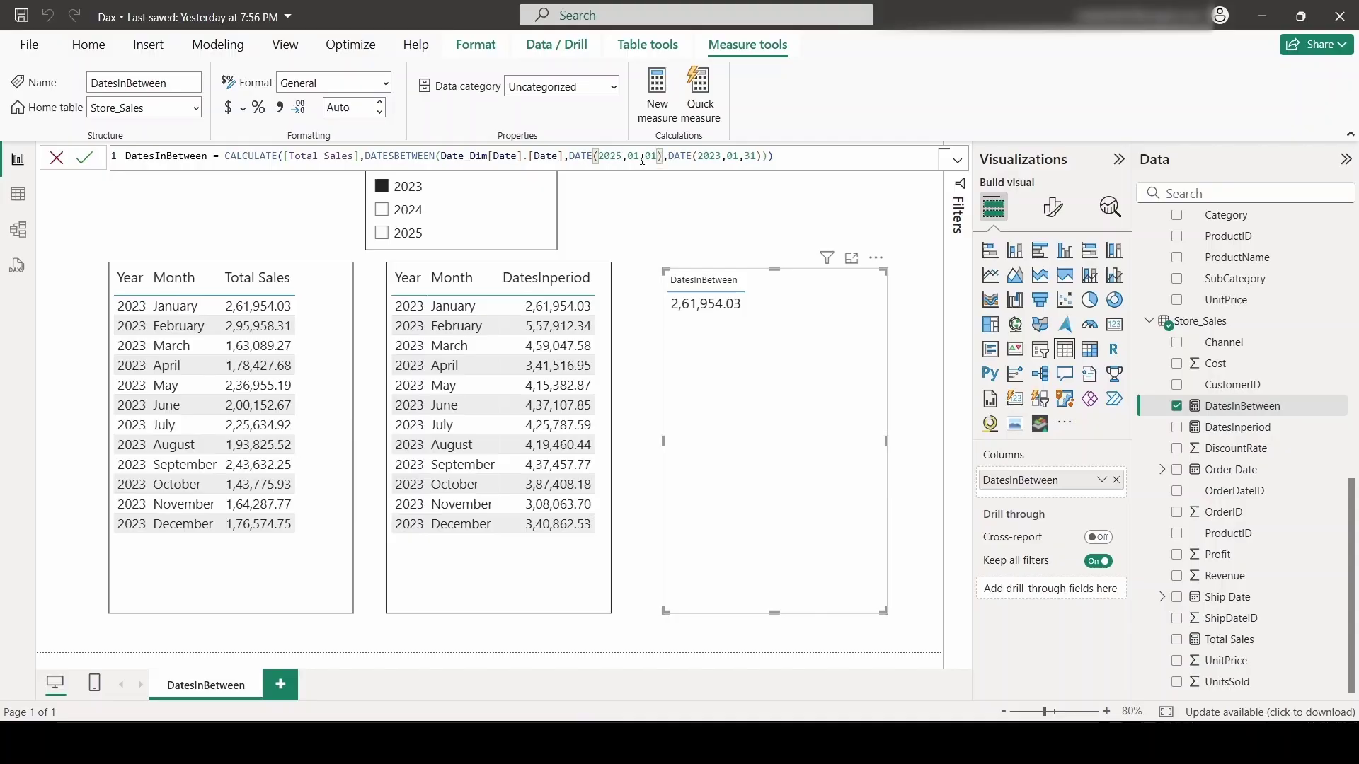
left_click(640, 159)
key("BackSpace")
key("BackSpace")
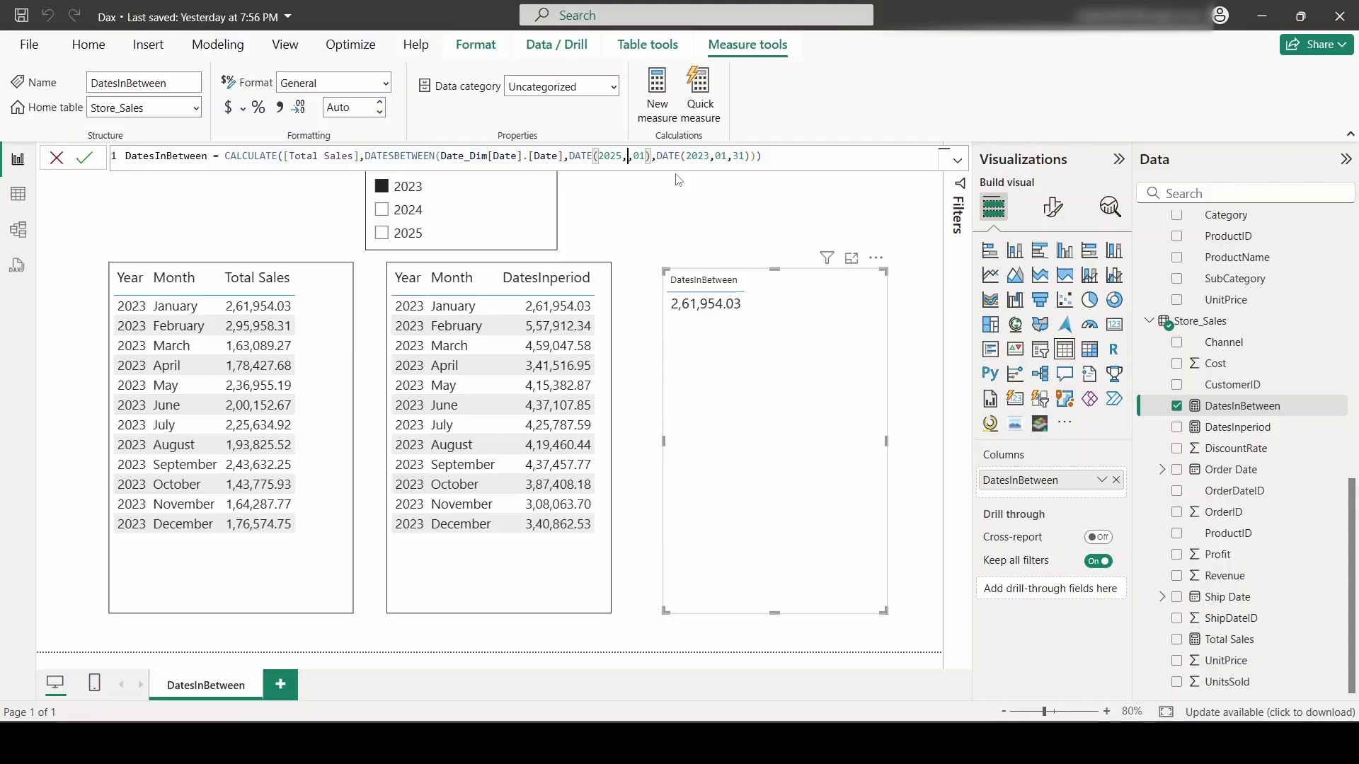
type("03")
Change the end date of the DATESBETWEEN filter to DATE(2025,06,31)
left_click(722, 156)
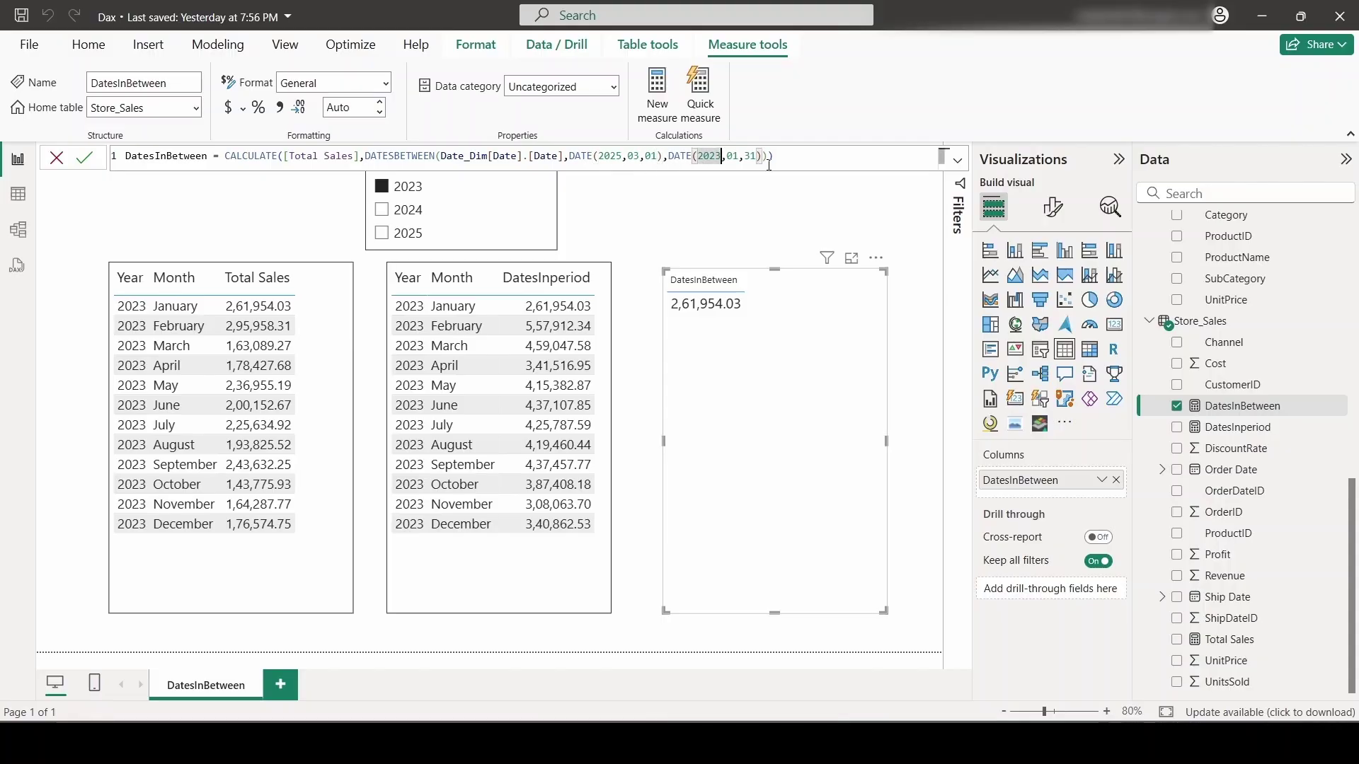
key("BackSpace")
type("5")
left_click(736, 156)
key("BackSpace")
type("6")
left_click(825, 161)
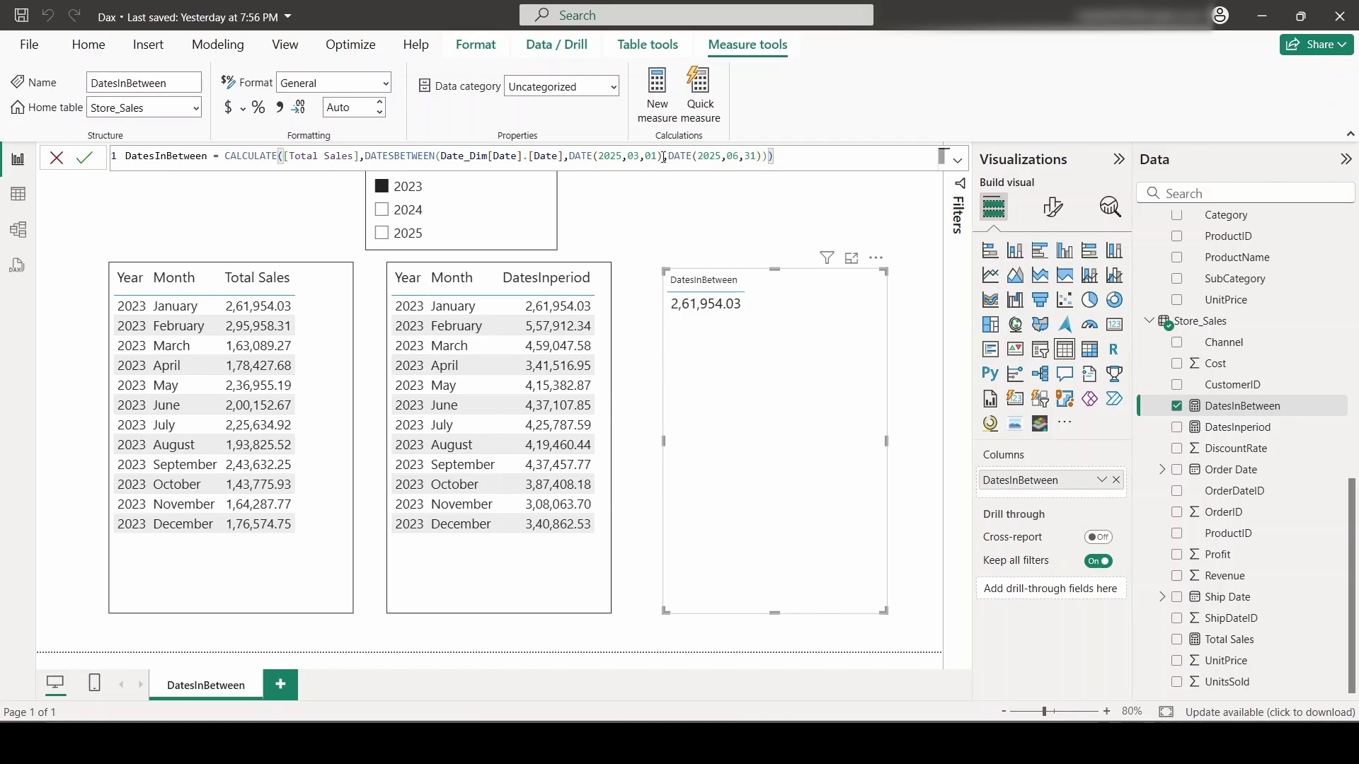
Review the DATESBETWEEN function and its two date arguments, and commit the edited DatesInBetween measure
left_click_drag(664, 156, 568, 156)
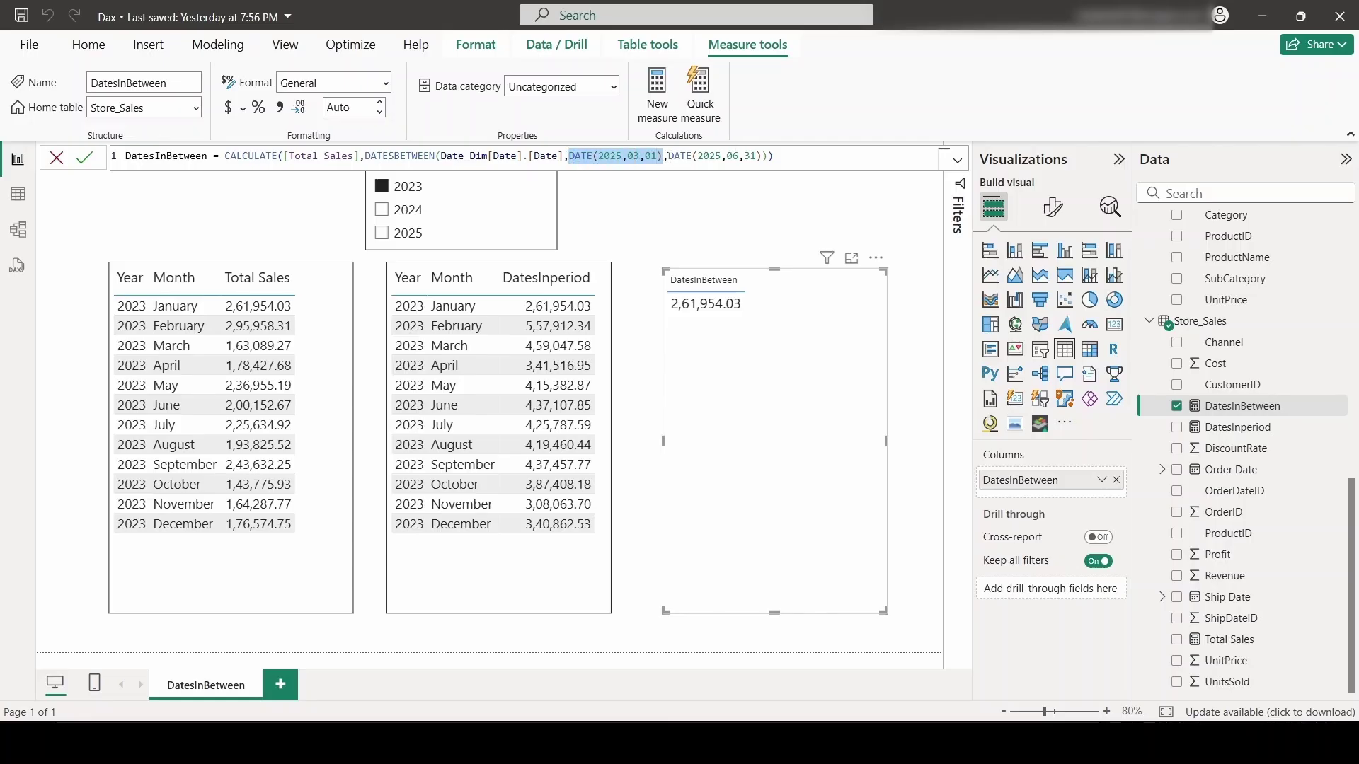
left_click_drag(668, 156, 763, 157)
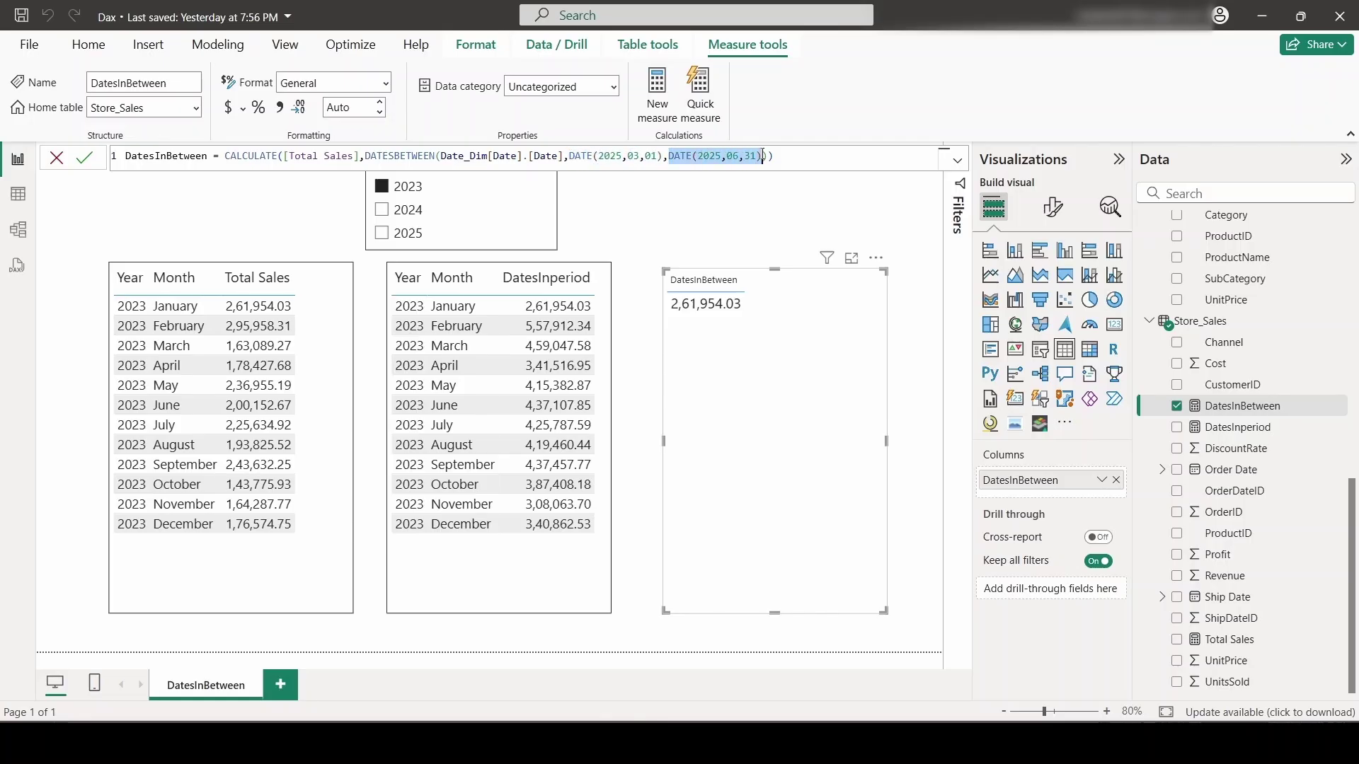
left_click(805, 164)
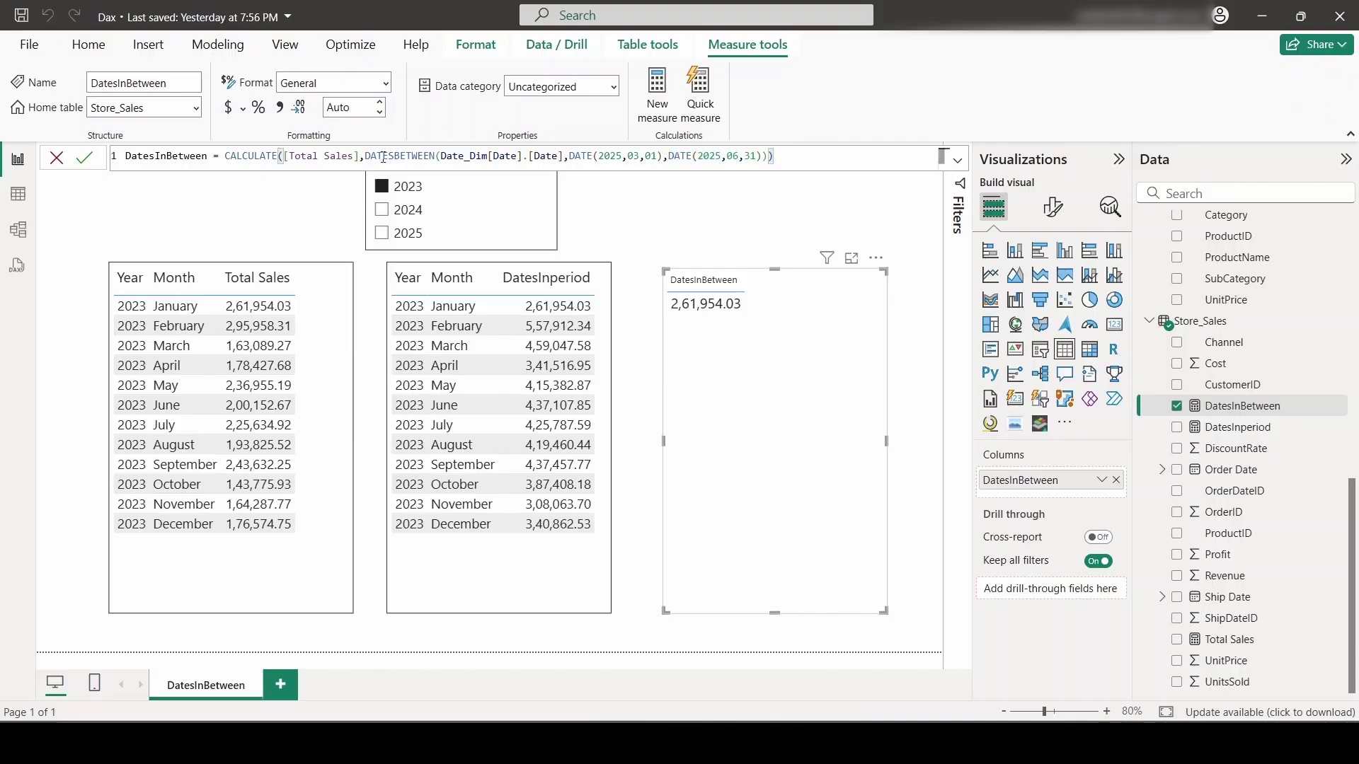
left_click(361, 156, "shift")
left_click(435, 154, "shift")
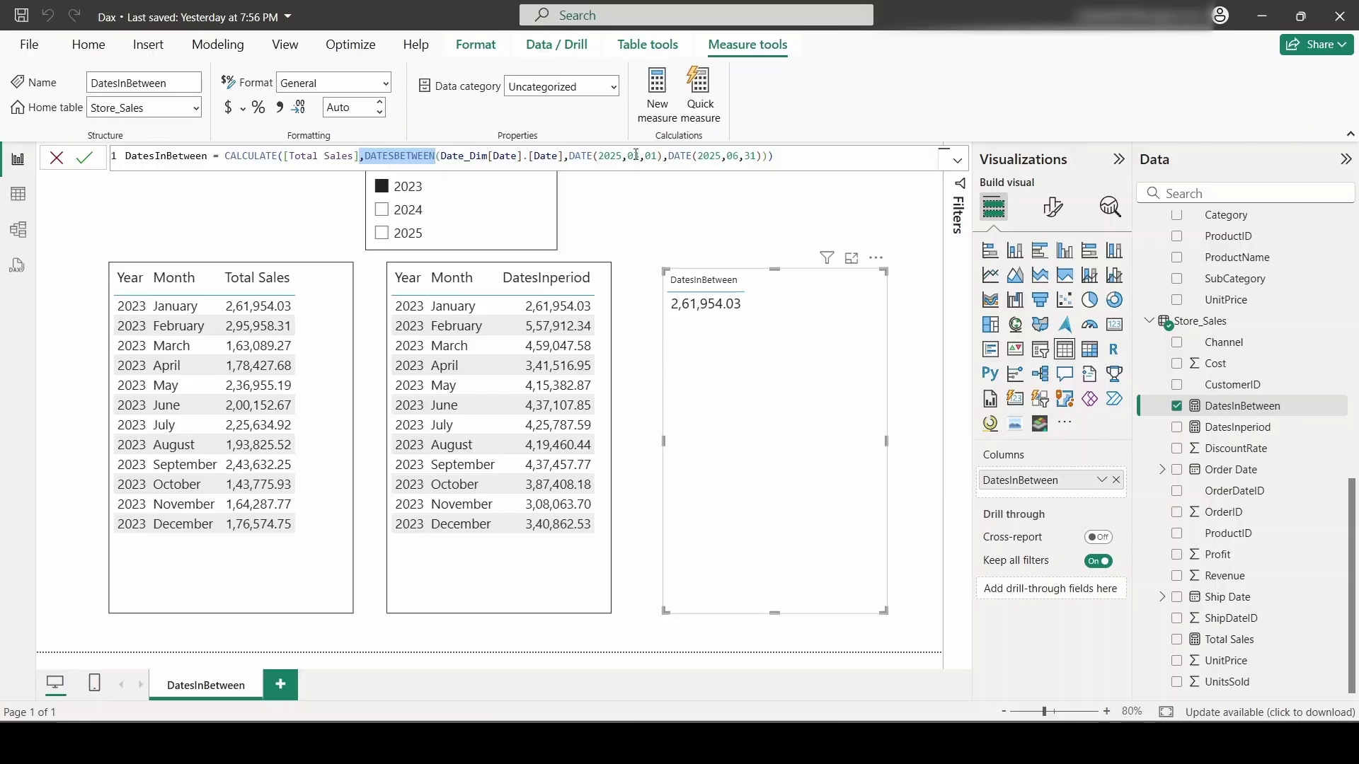
left_click(788, 156)
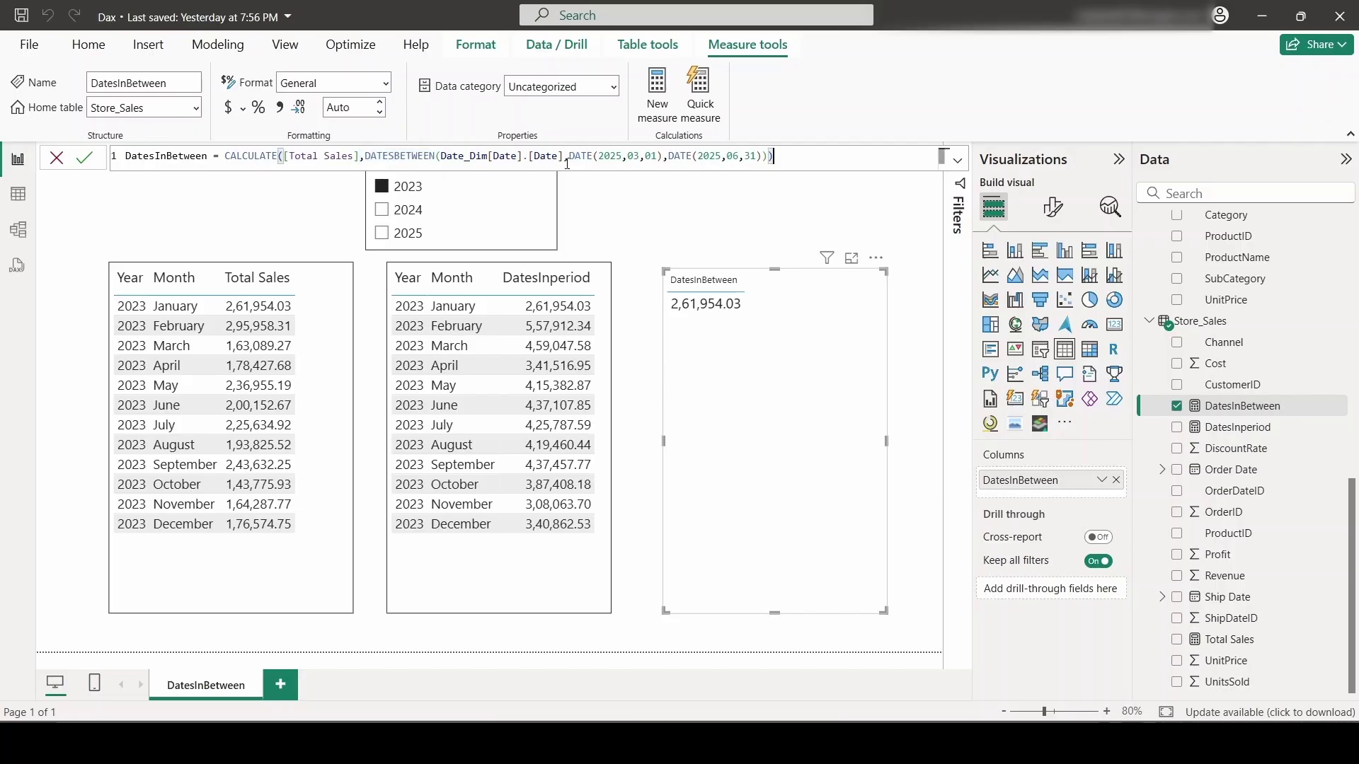
left_click_drag(572, 156, 810, 157)
left_click(821, 161)
key("Return")
left_click(777, 310)
left_click(778, 309)
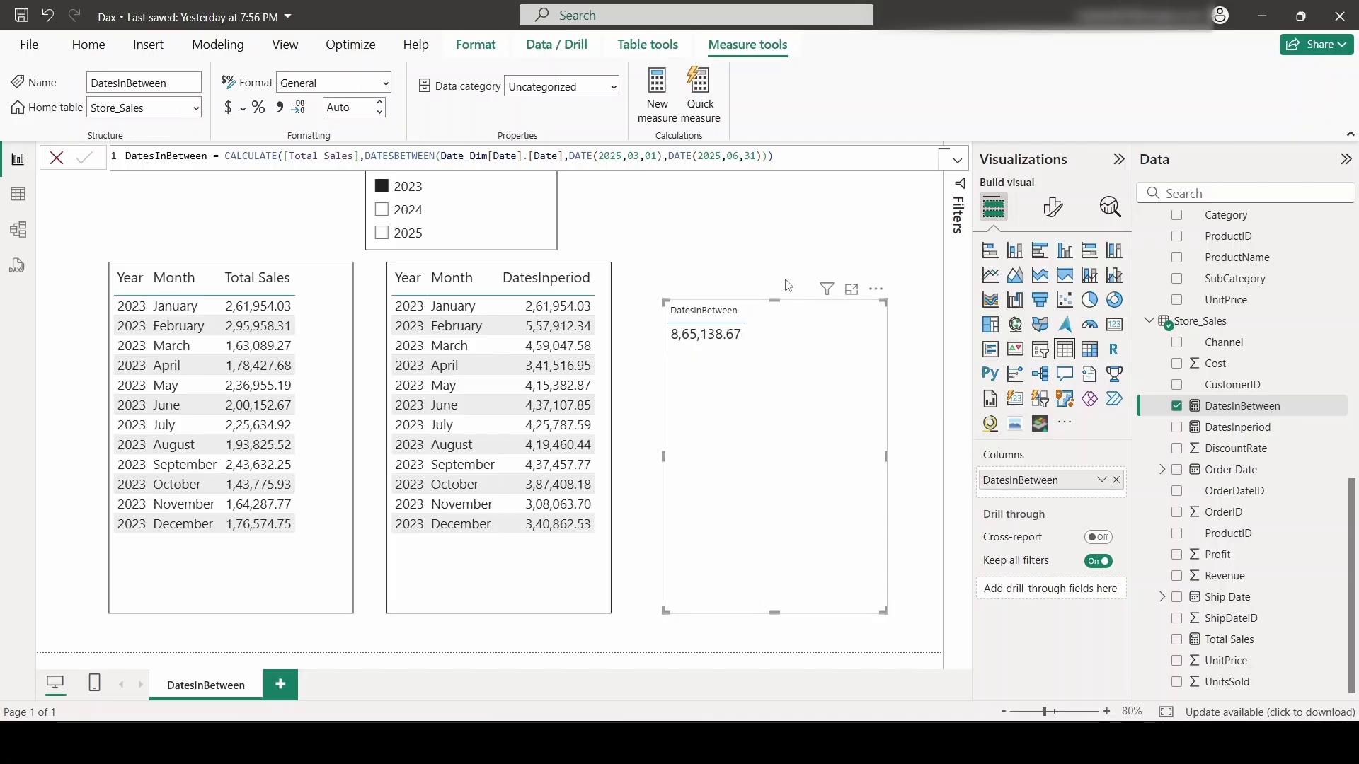
Filter the page to 2025 with the Year slicer and extend the DatesInBetween table upward to align with the neighbouring tables
left_click(404, 233)
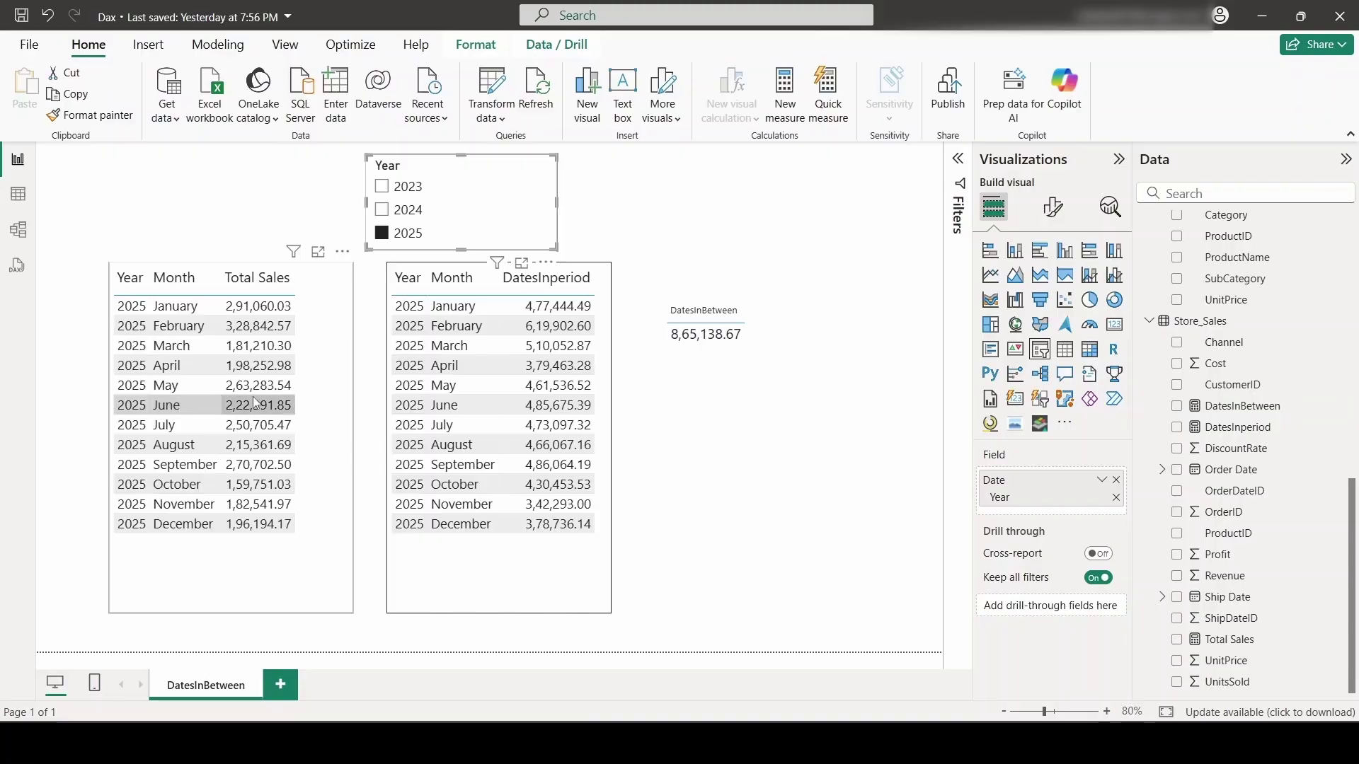
left_click(846, 474)
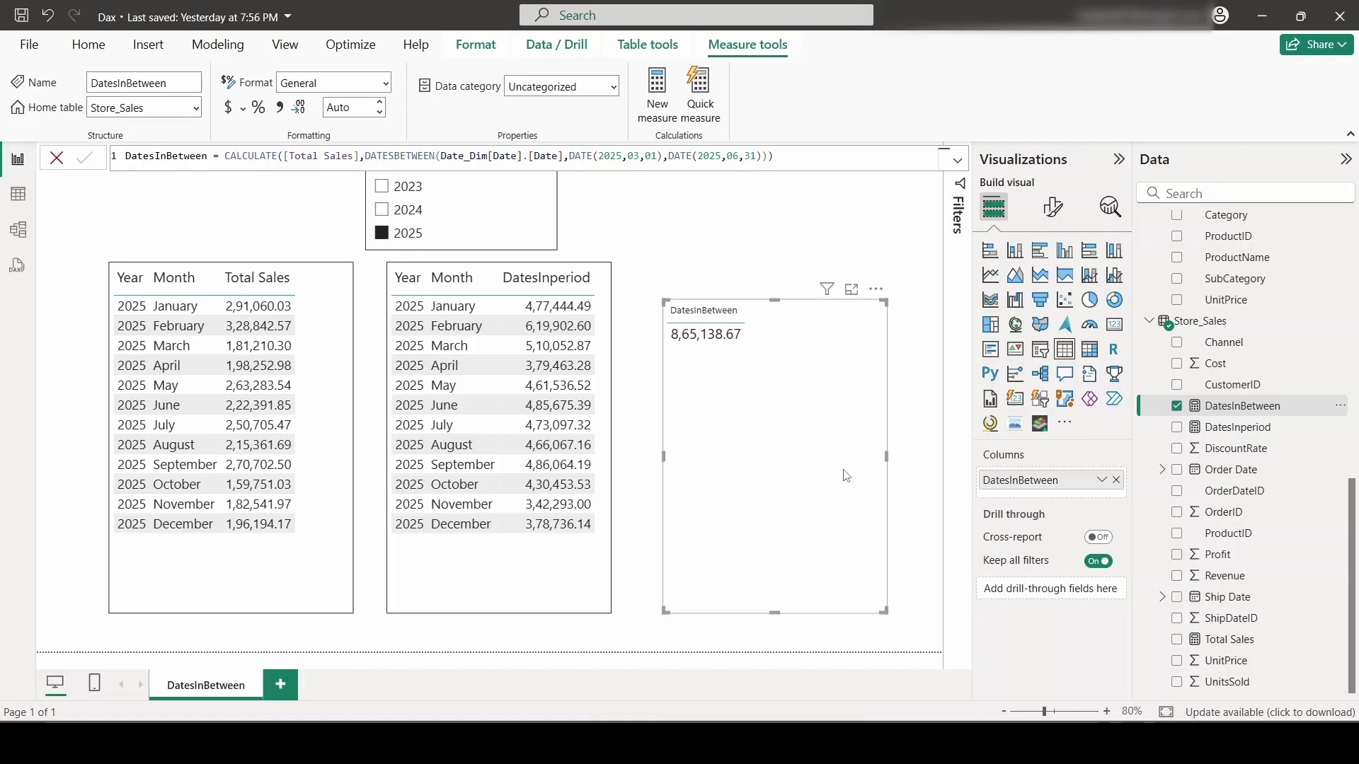
left_click(780, 480)
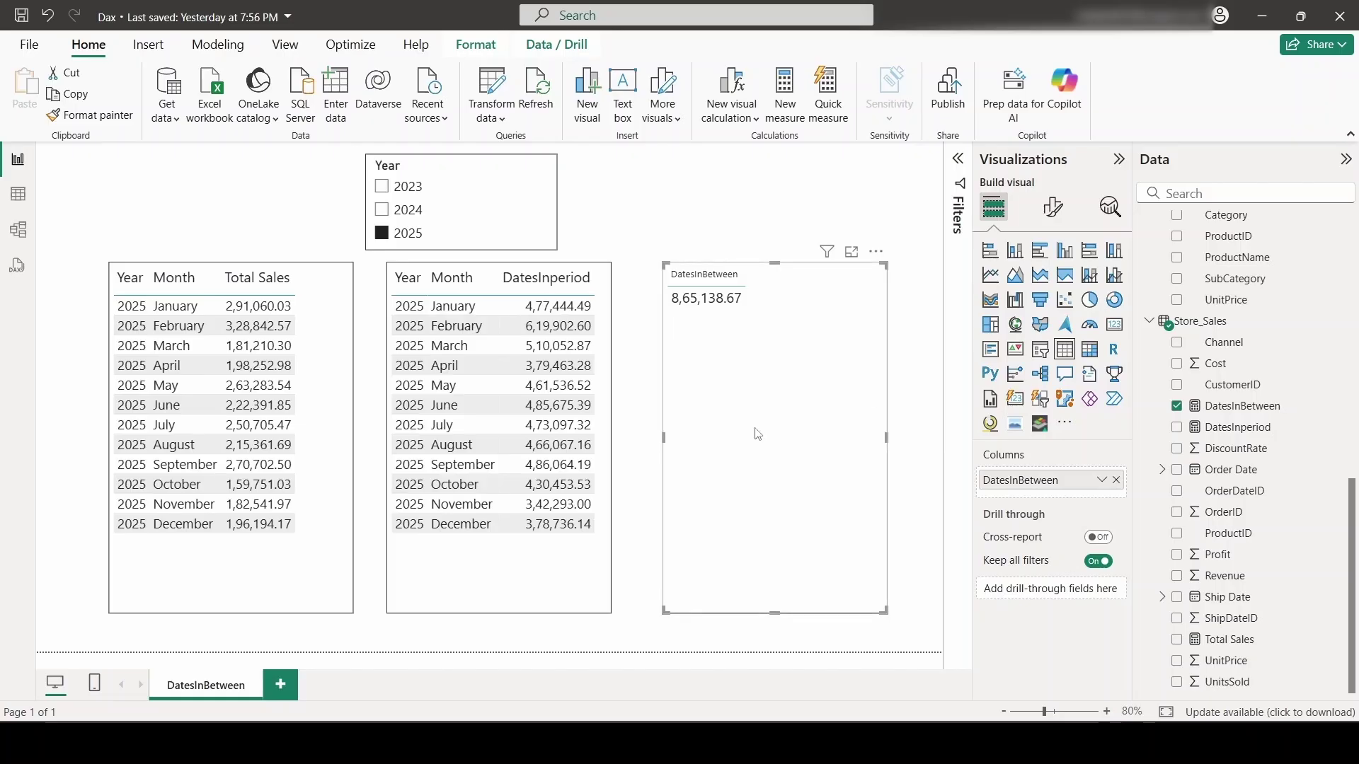
Reopen the DatesInBetween formula and remove the fixed start and end dates after Date_Dim[Date].[Date], keeping the separating comma
left_click(1240, 406)
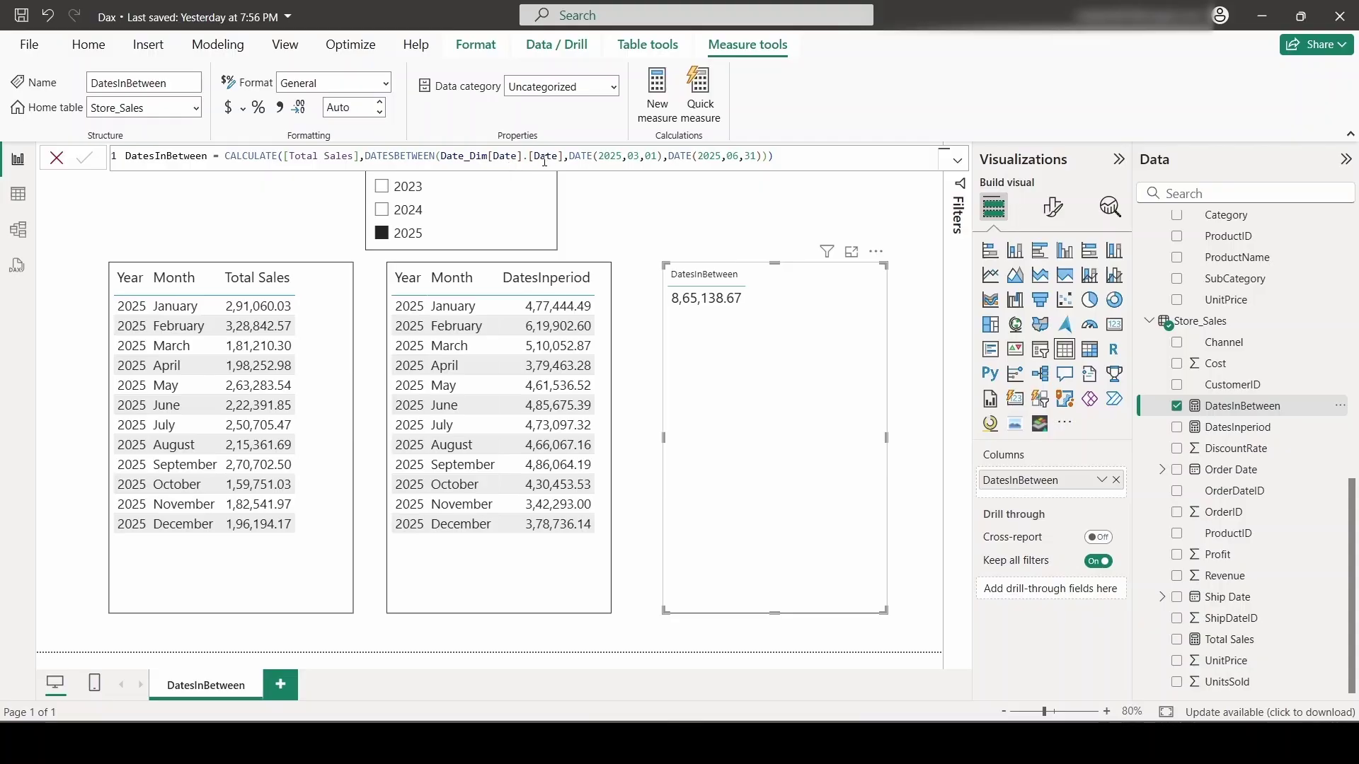
left_click_drag(568, 157, 905, 162)
key("Delete")
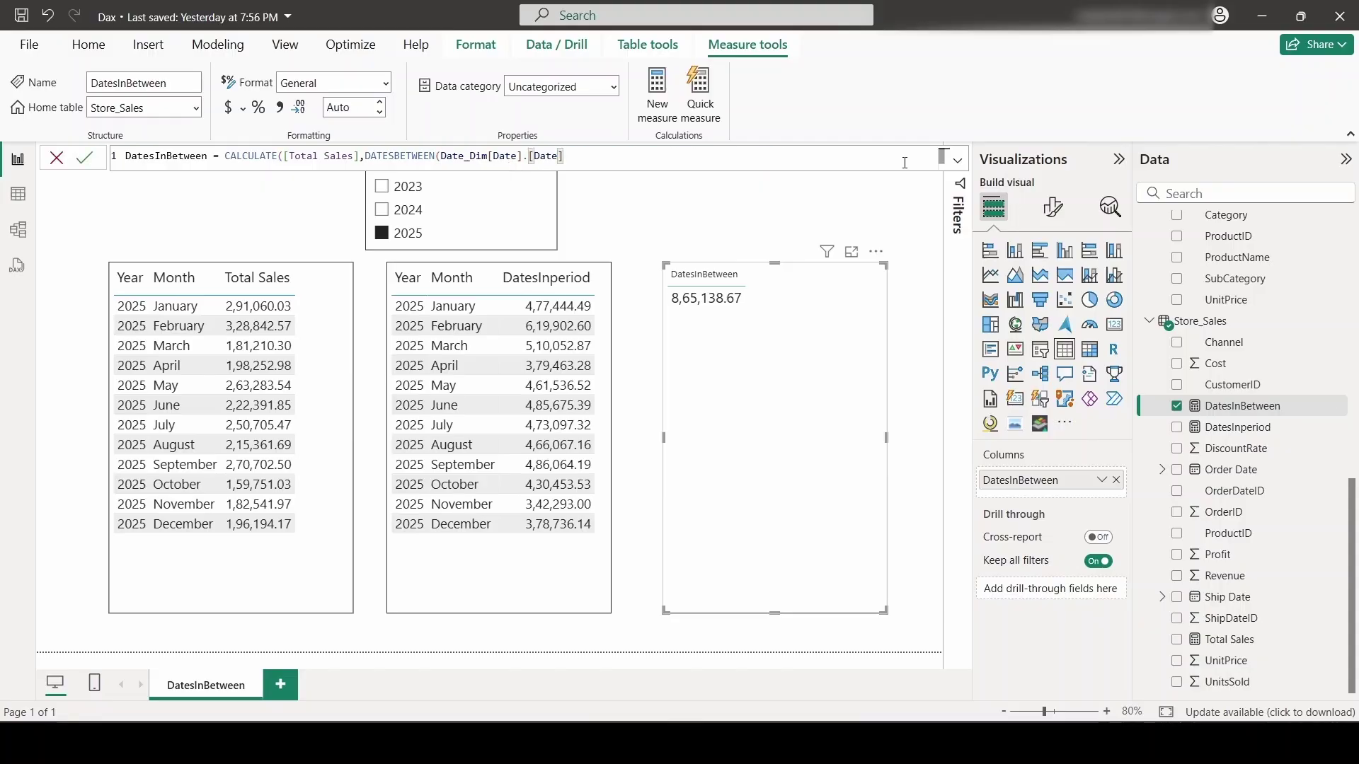
type(",")
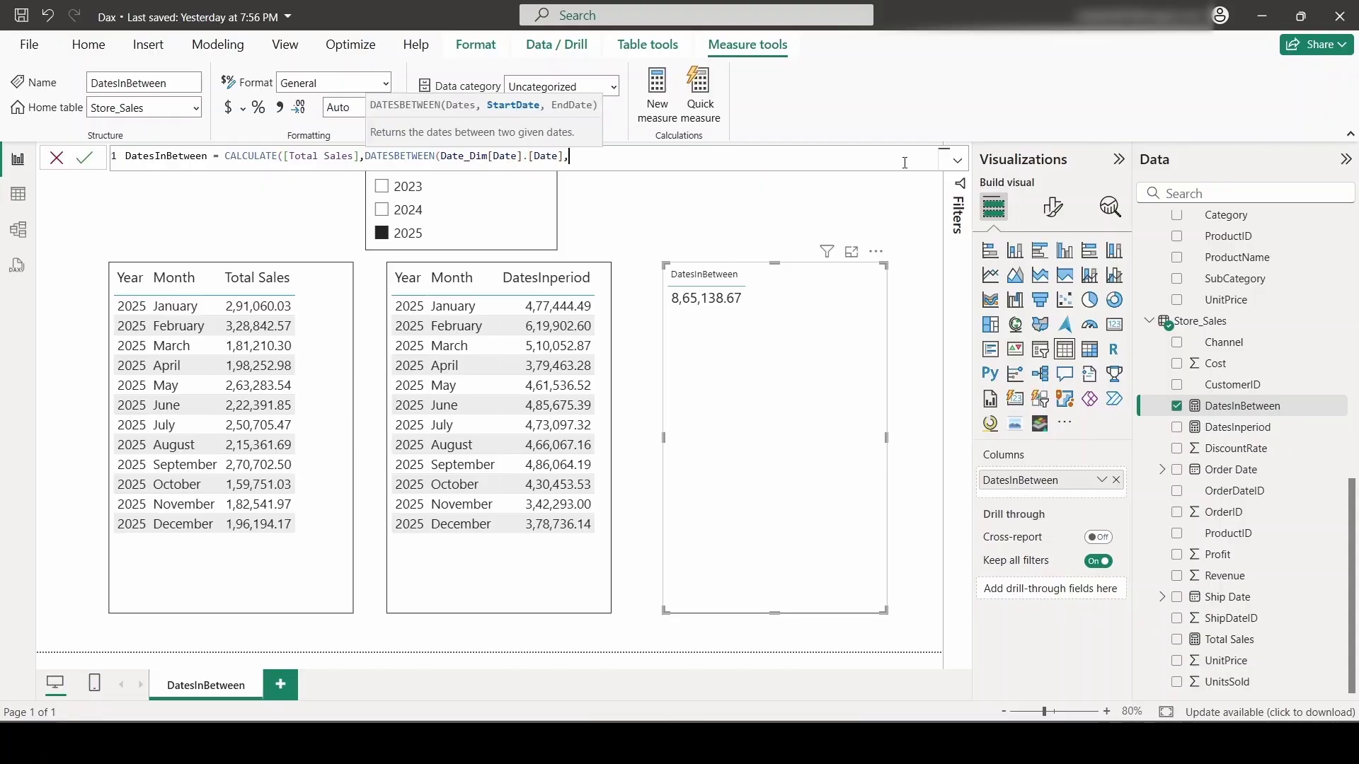
Begin the start date argument with DATEADD, using LASTDATE(Date_Dim[Date].[Date]) as its dates
type("datea")
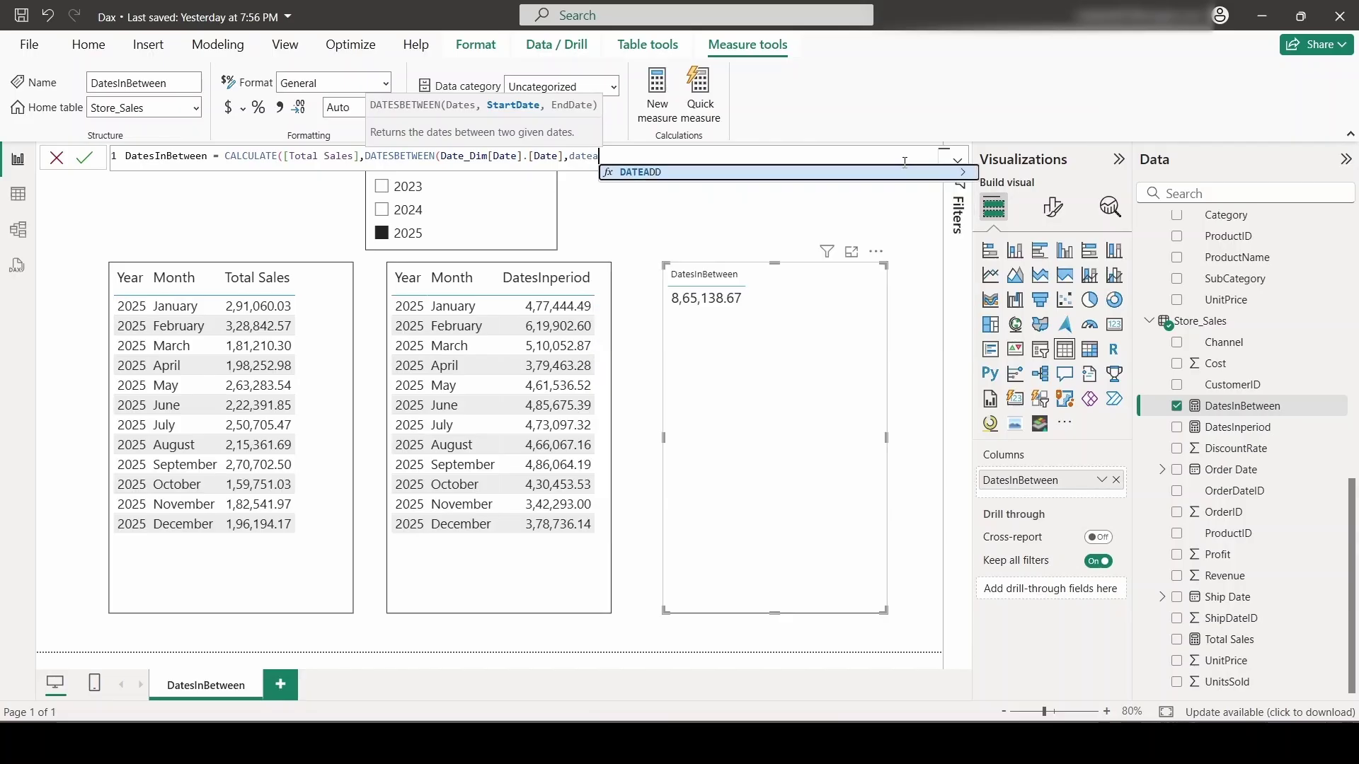
key("Tab")
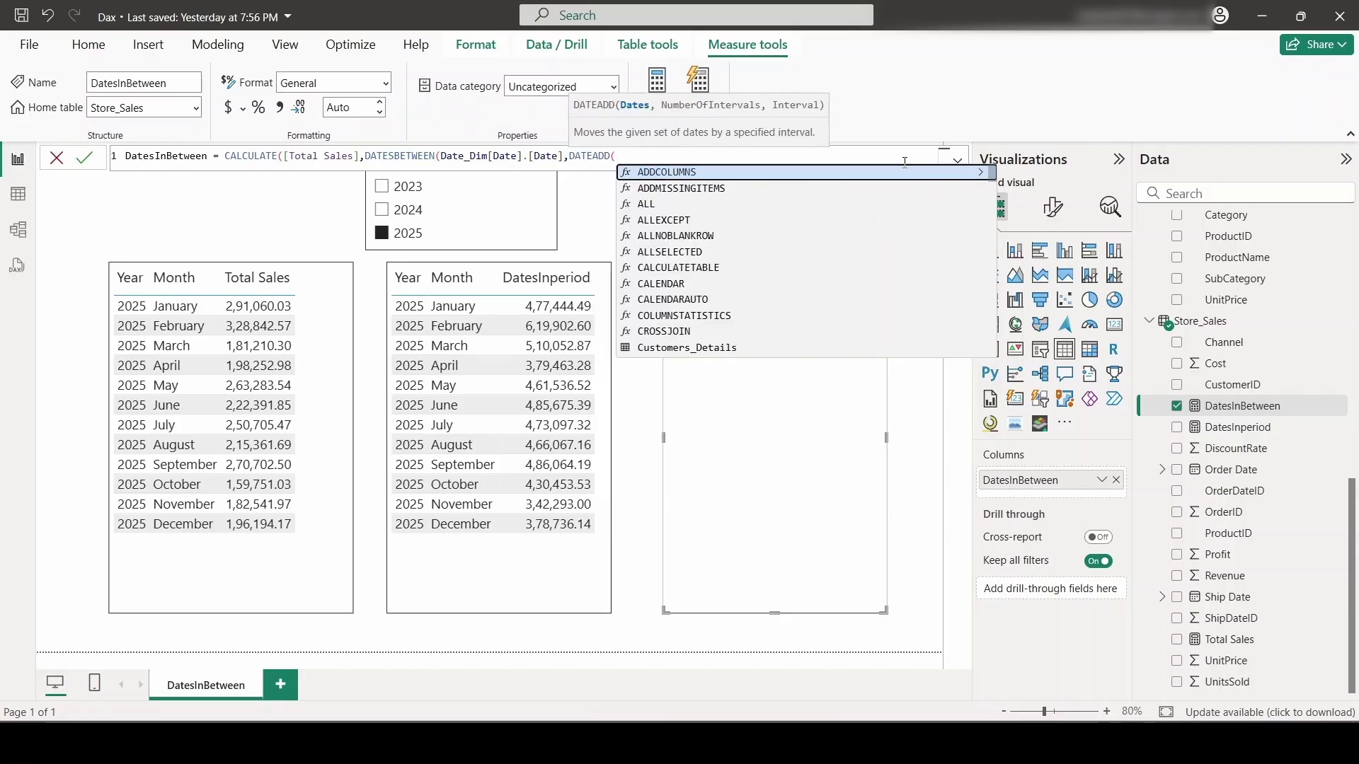
type("l")
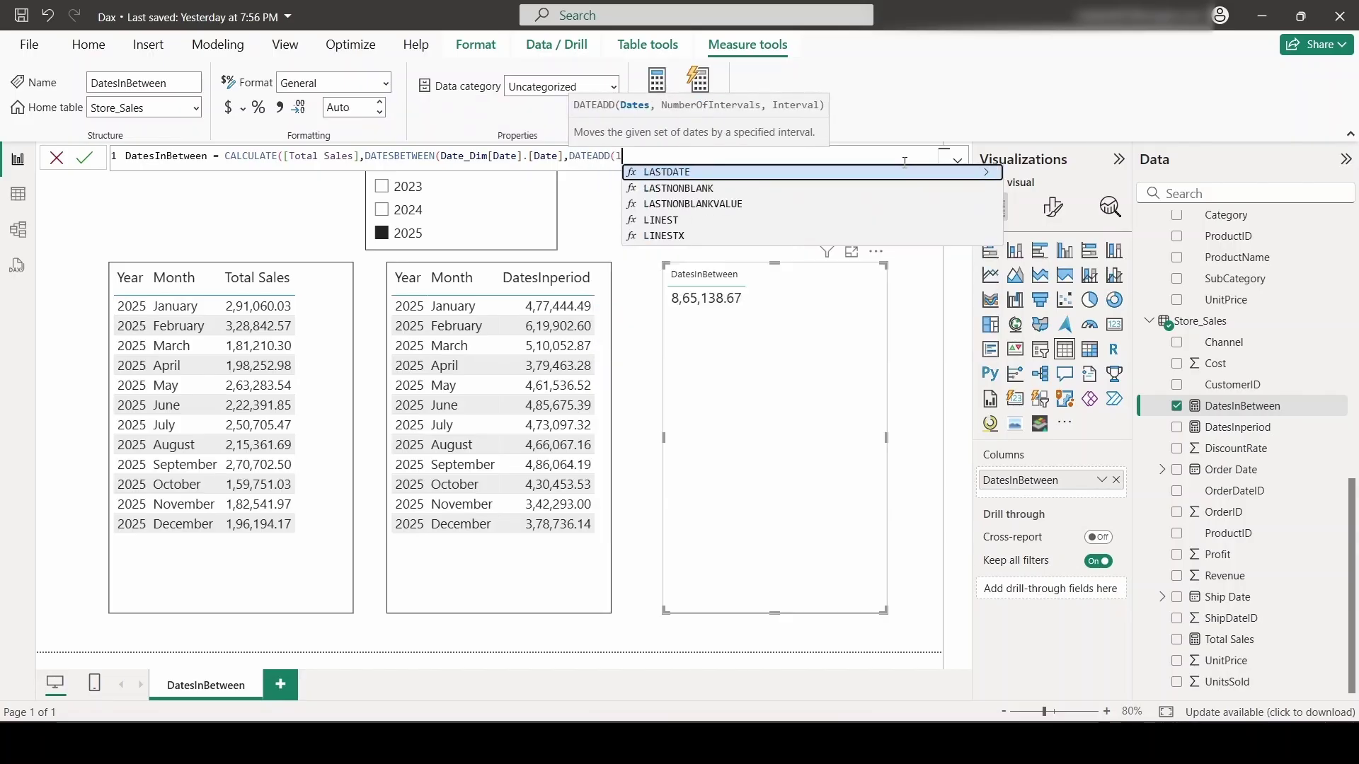
type("as")
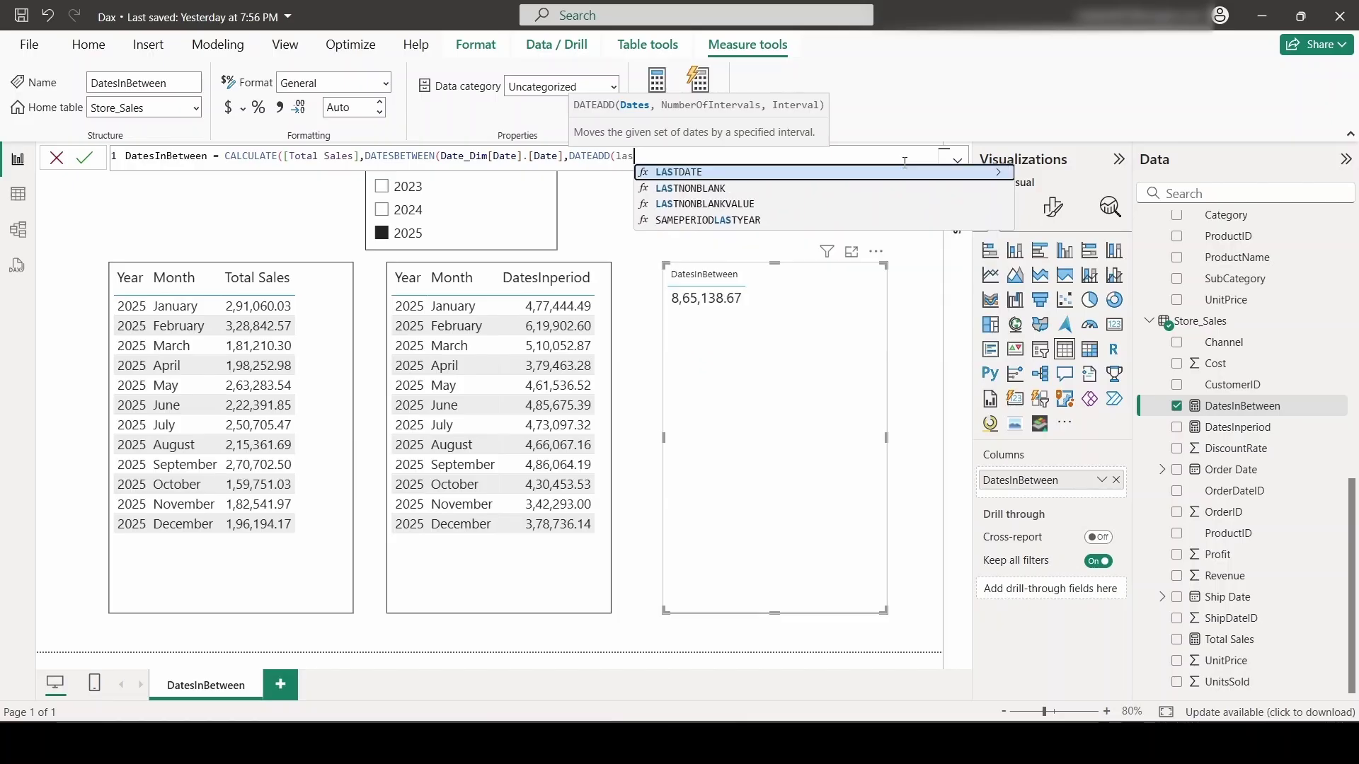
key("Tab")
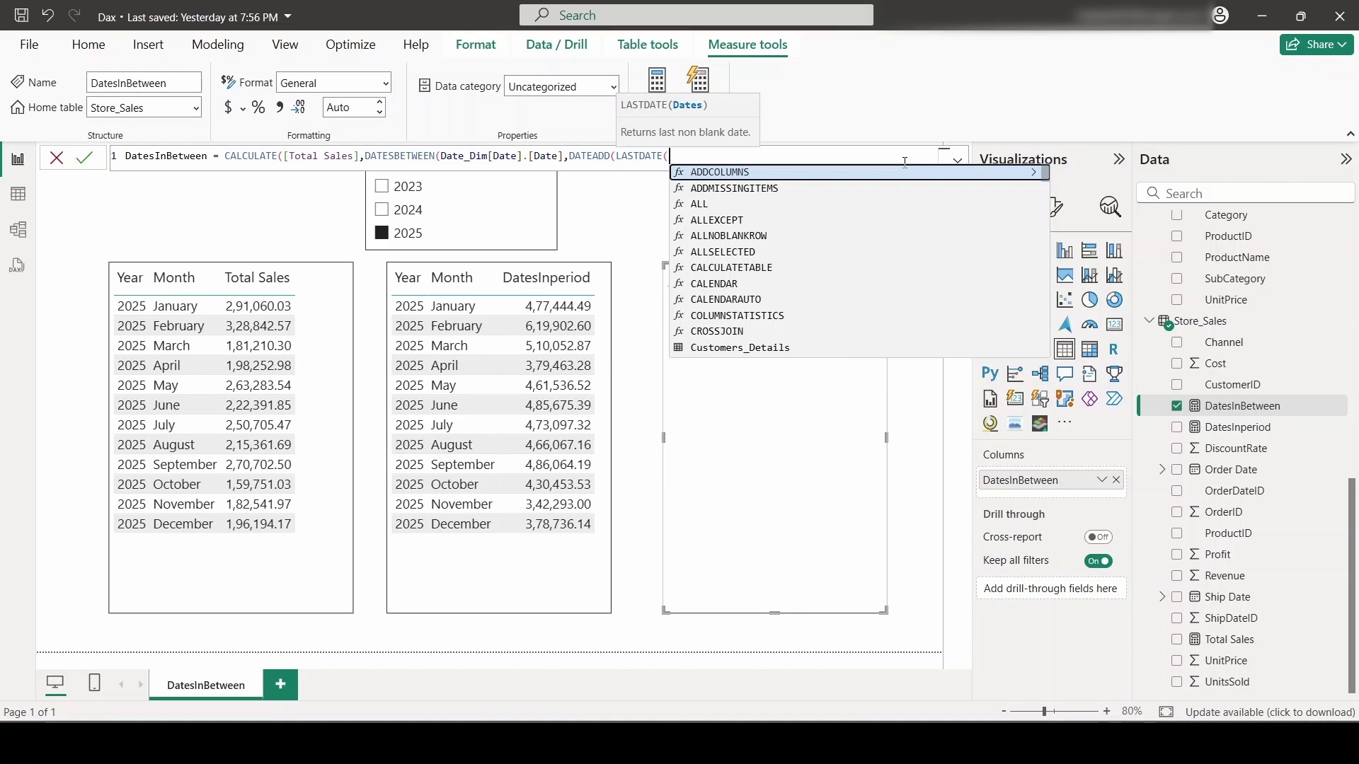
type("date")
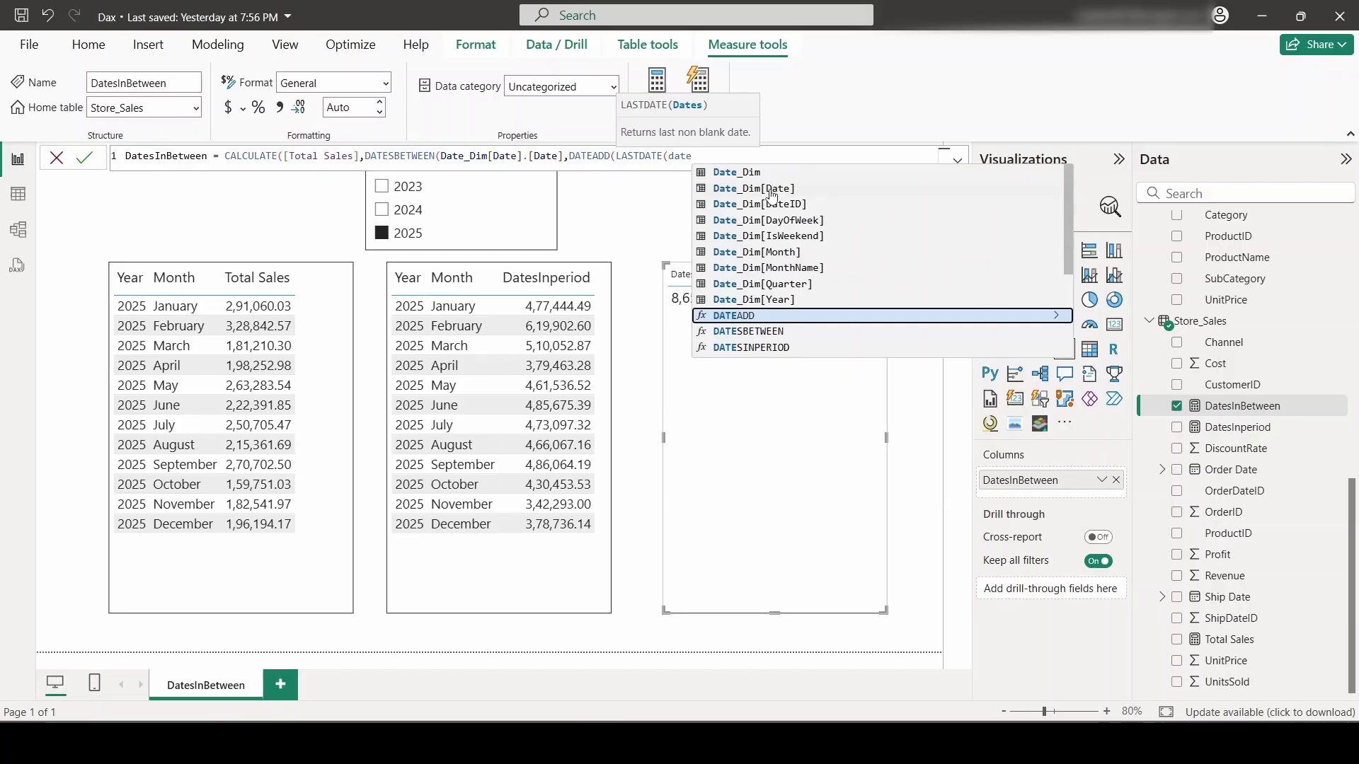
left_click(771, 185)
left_click(789, 176)
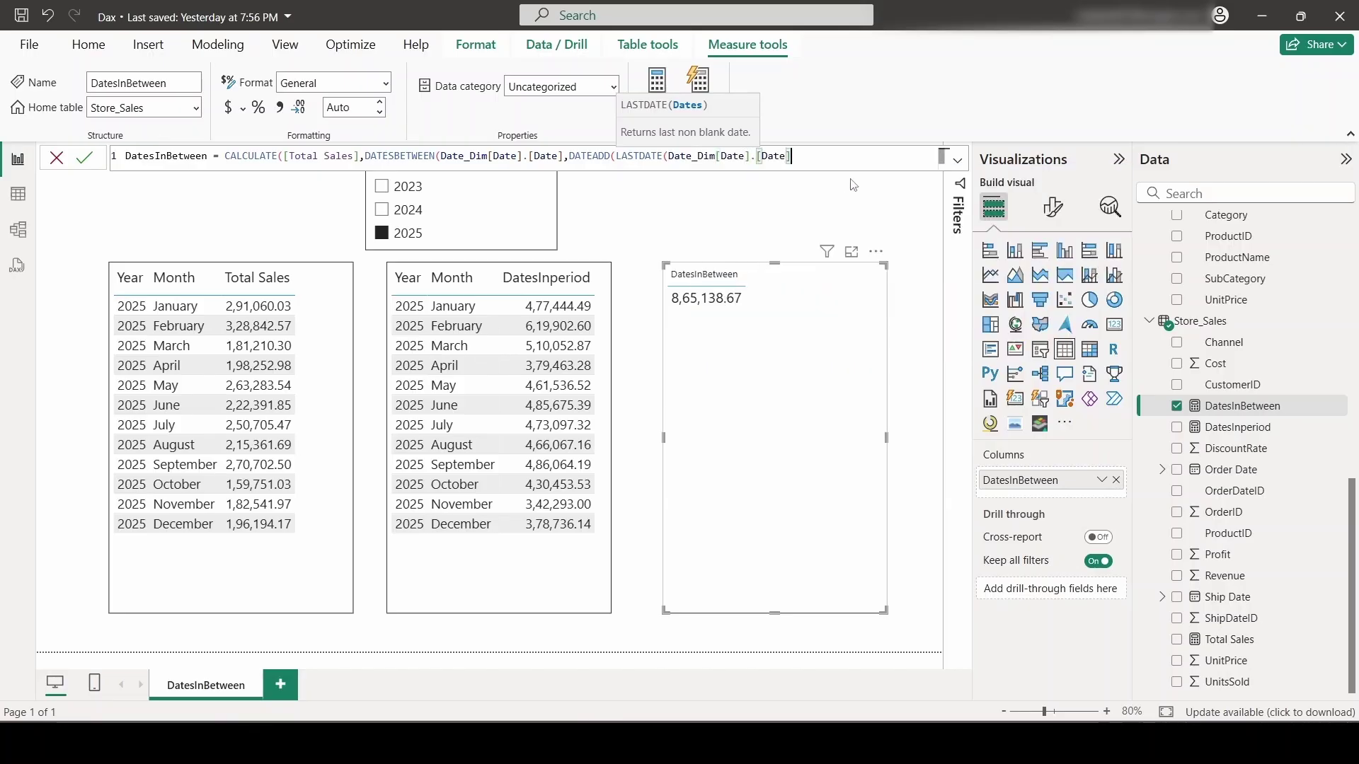
type(")")
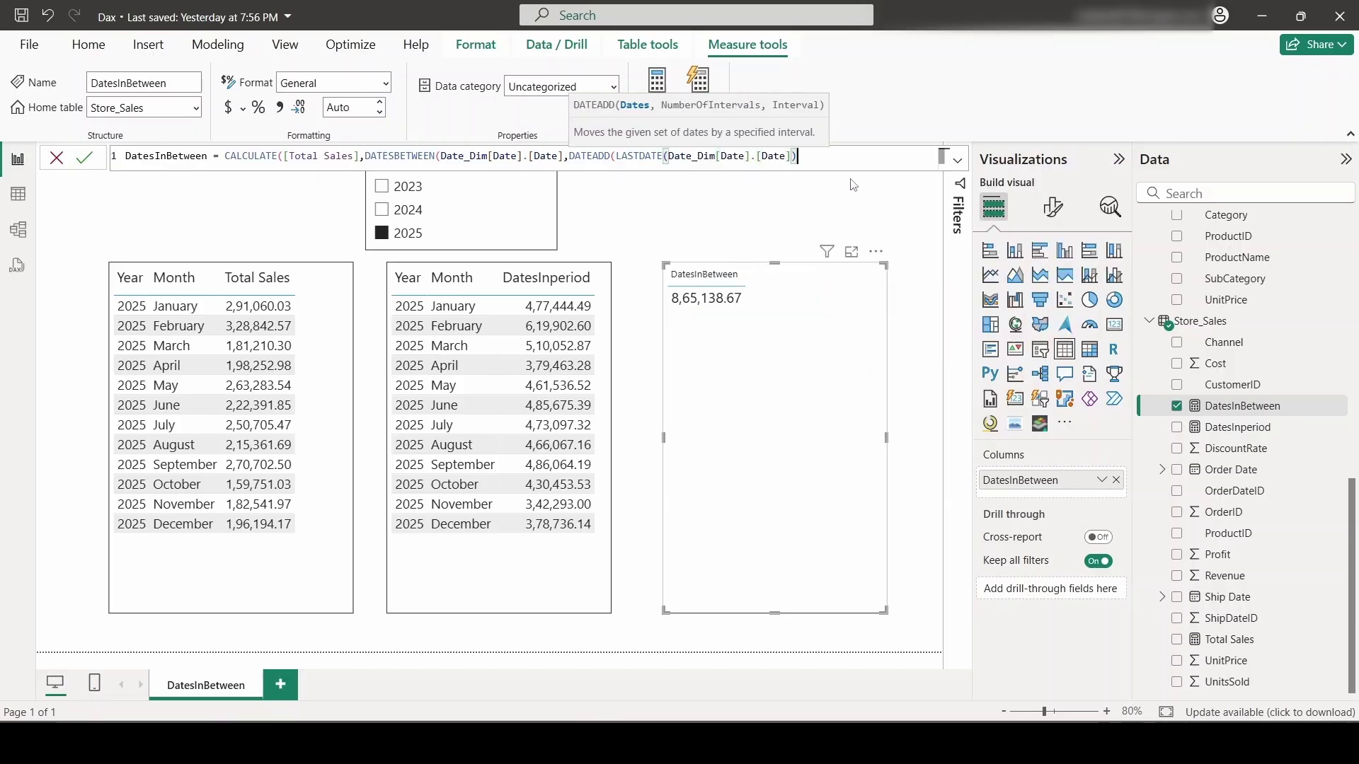
Set the DATEADD shift to -2 with the MONTH interval and close the start date argument
type(",-2,")
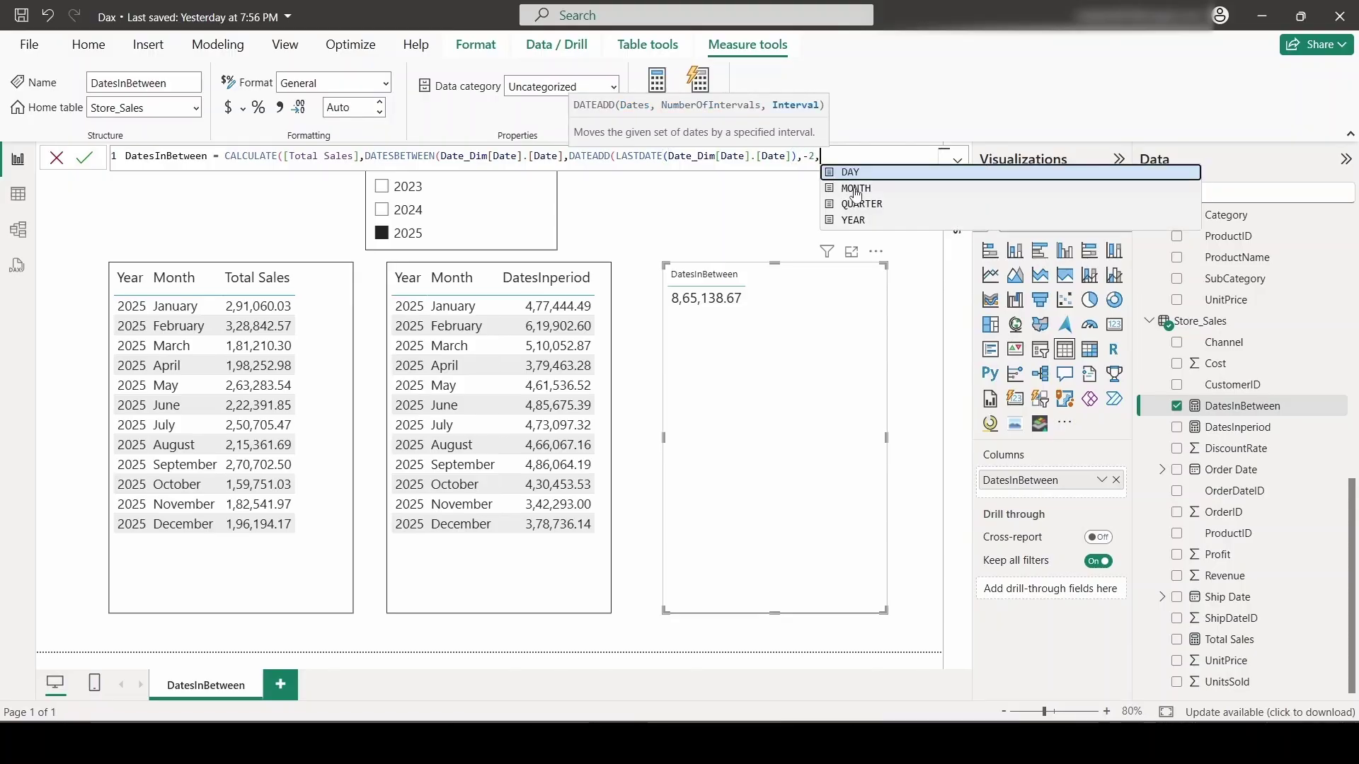
left_click(854, 187)
type("),")
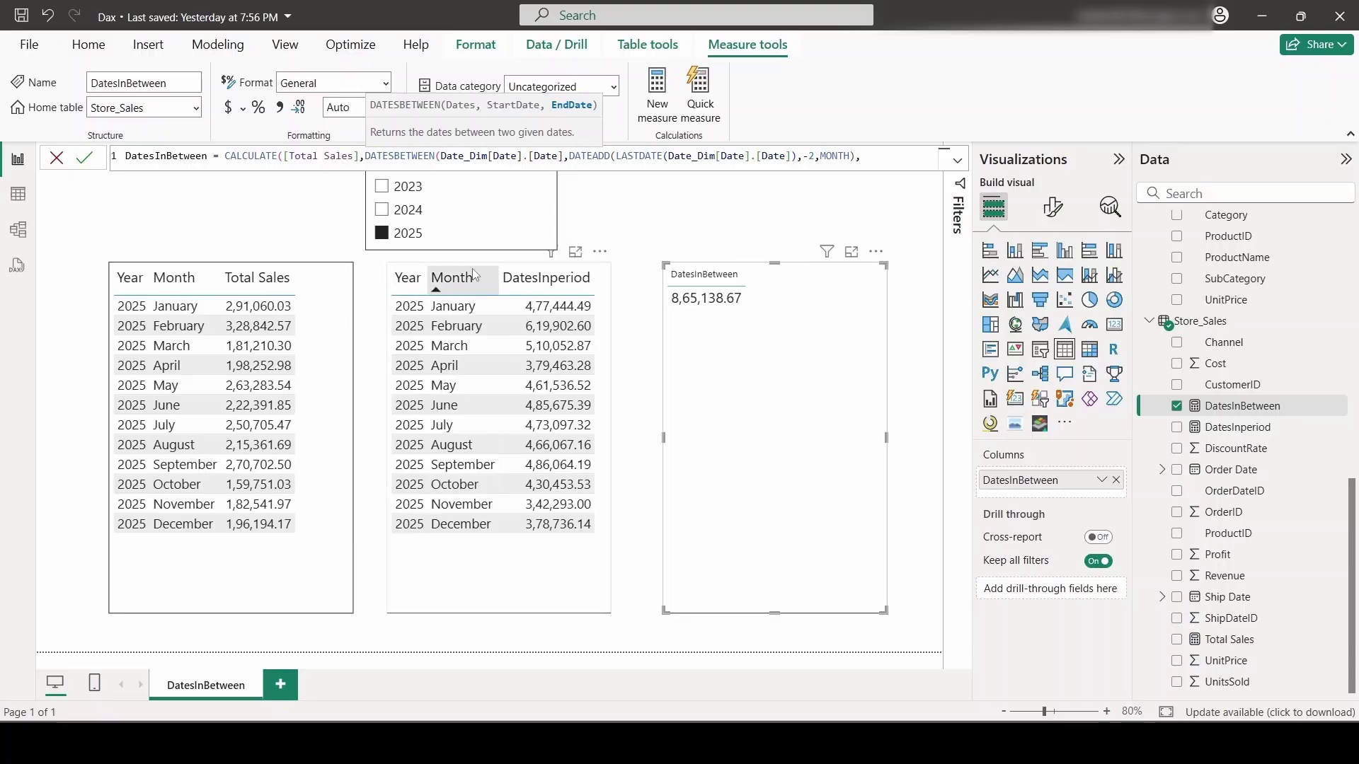
Enter LASTDATE(Date_Dim[Date]) as the end date and close the DATESBETWEEN function
type("last")
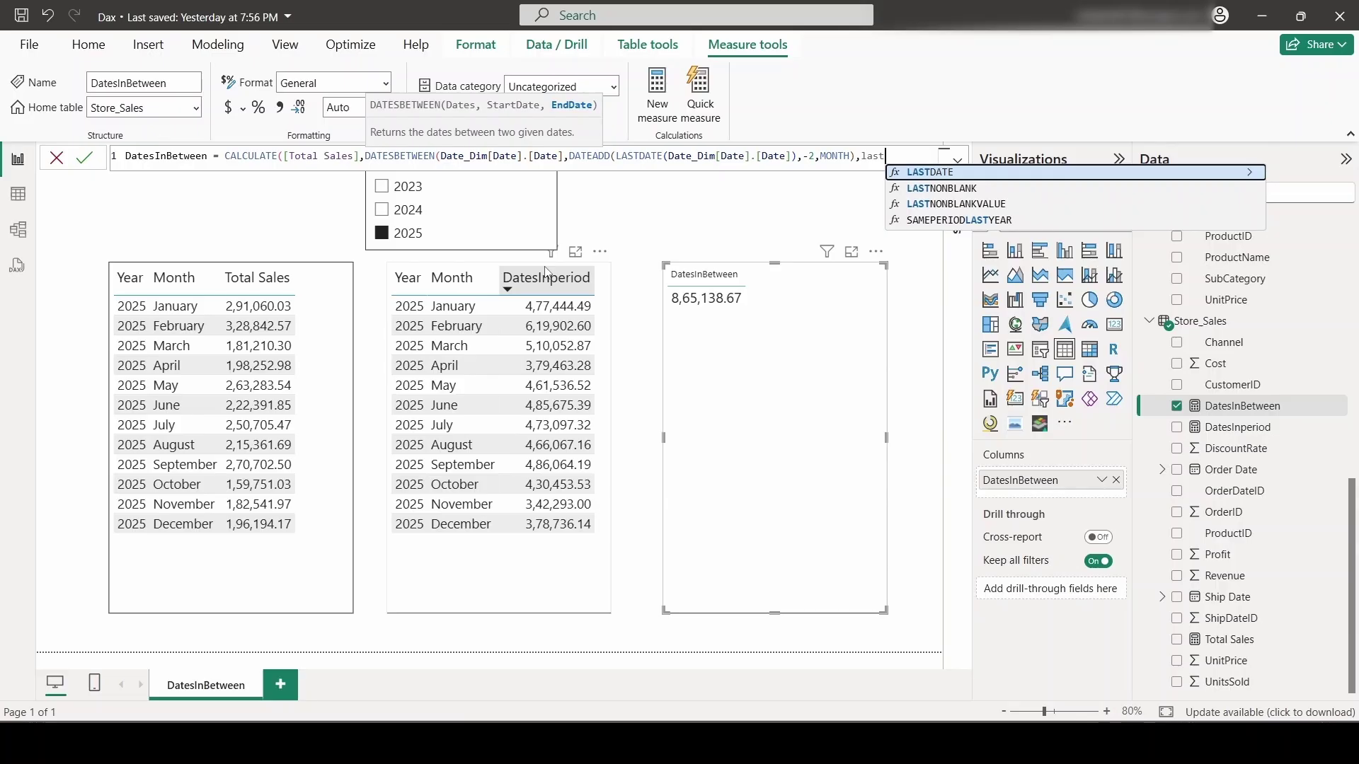
key("Tab")
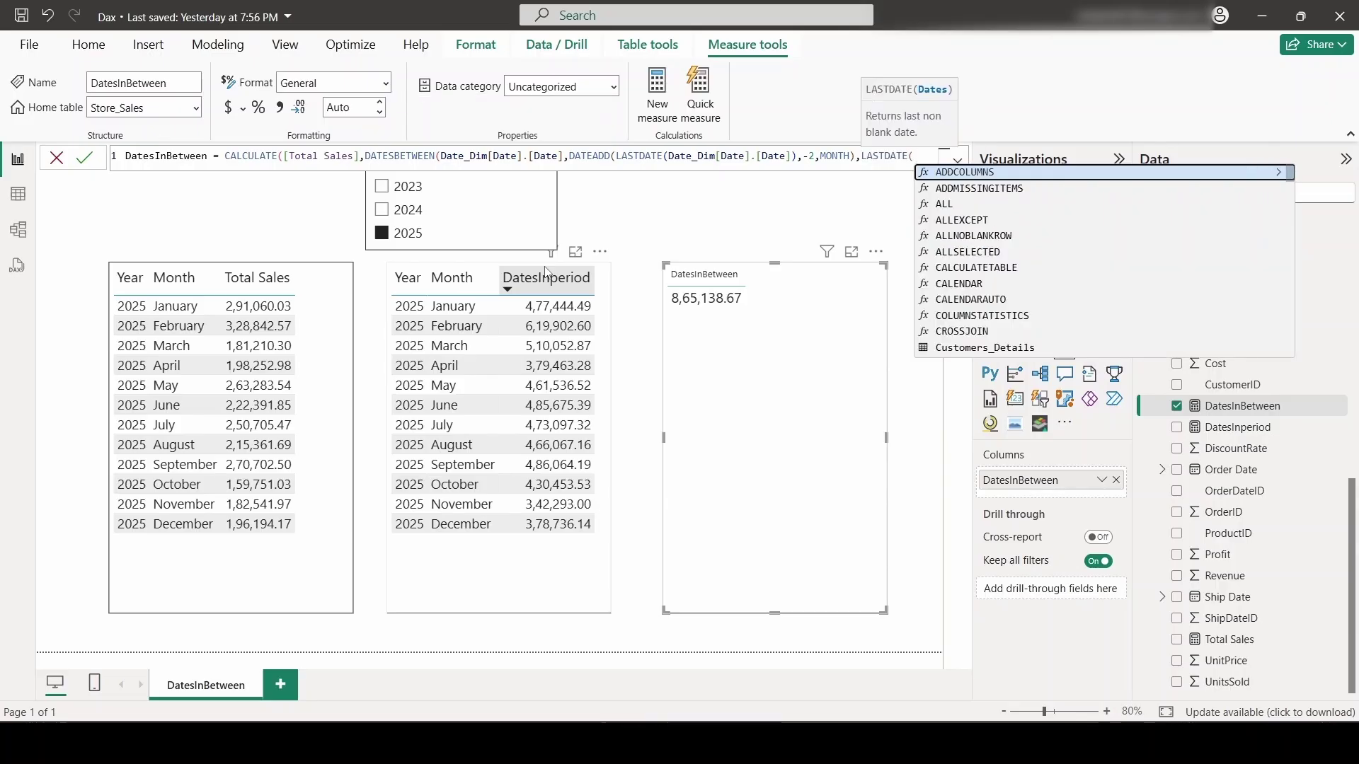
type("date")
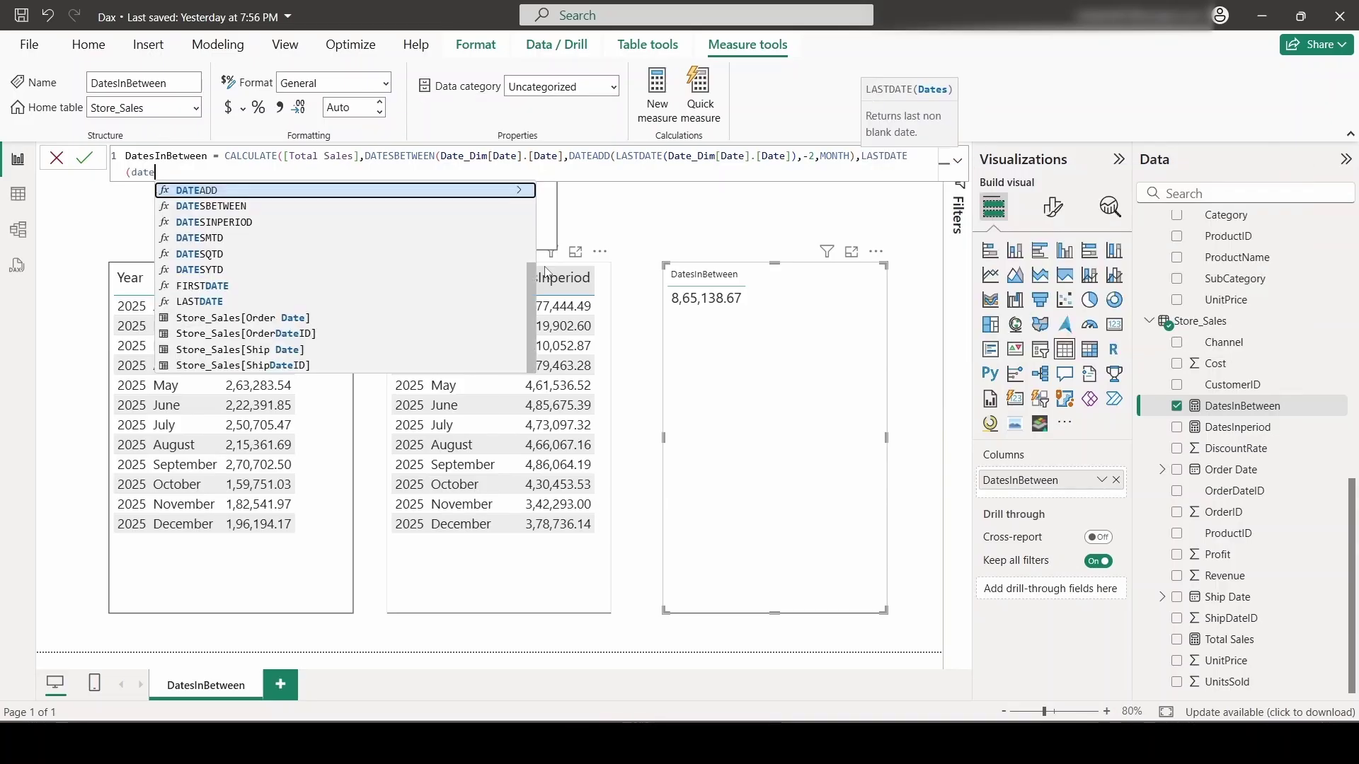
scroll(276, 350, "up", 3)
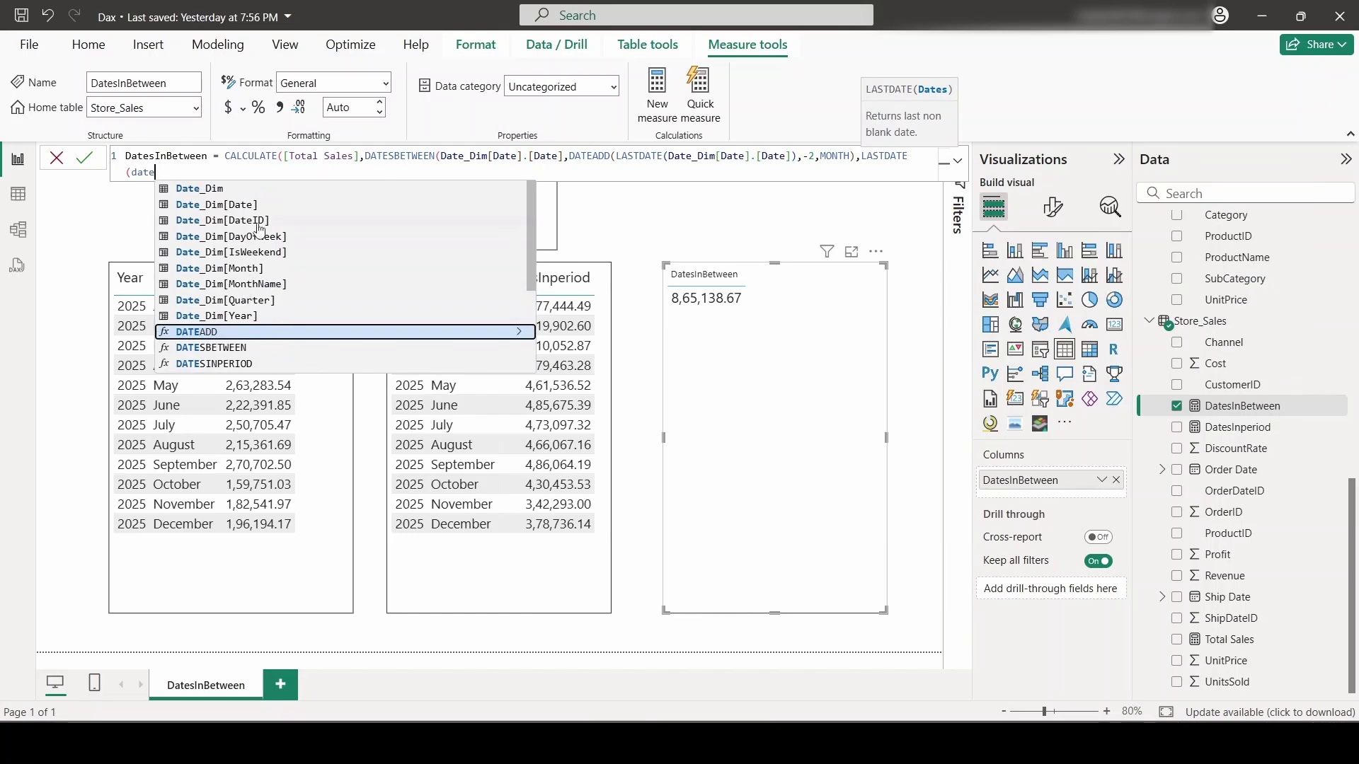
left_click(260, 206)
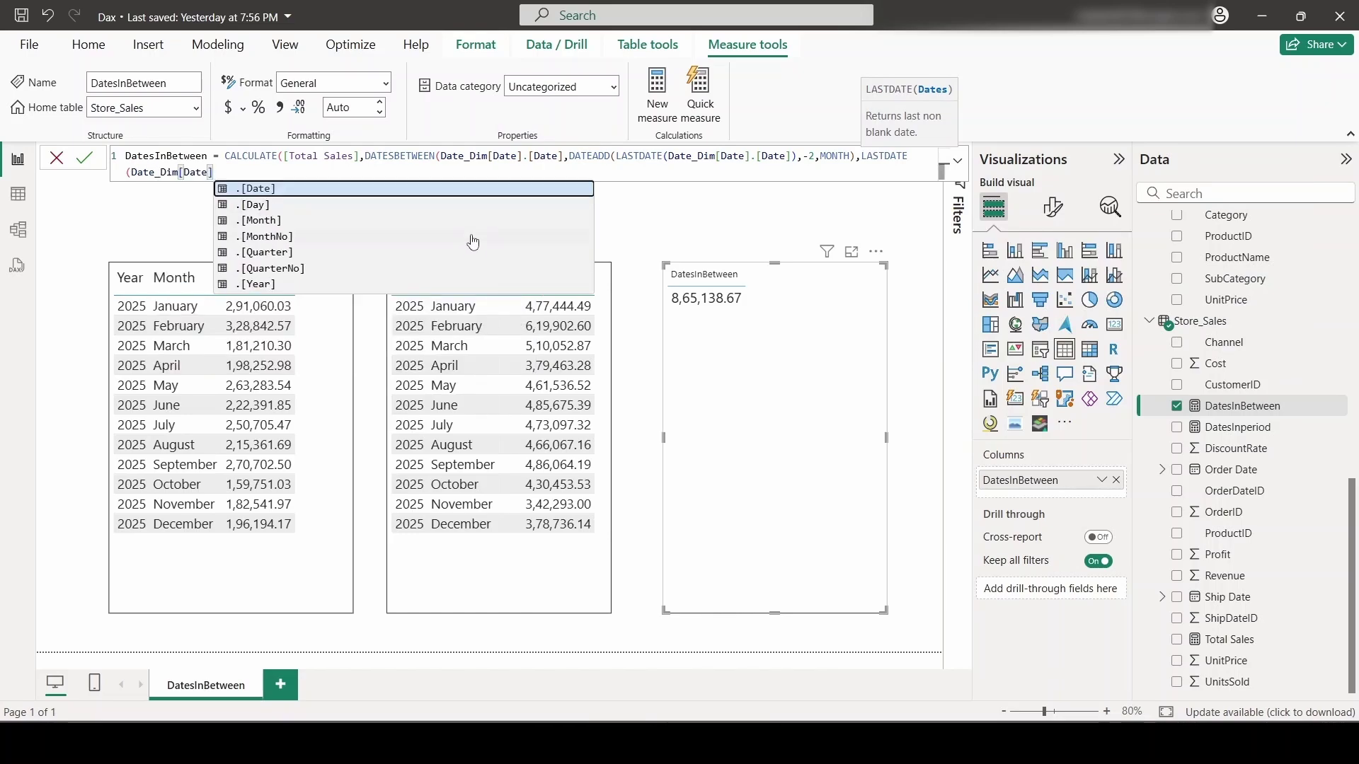
type(")")
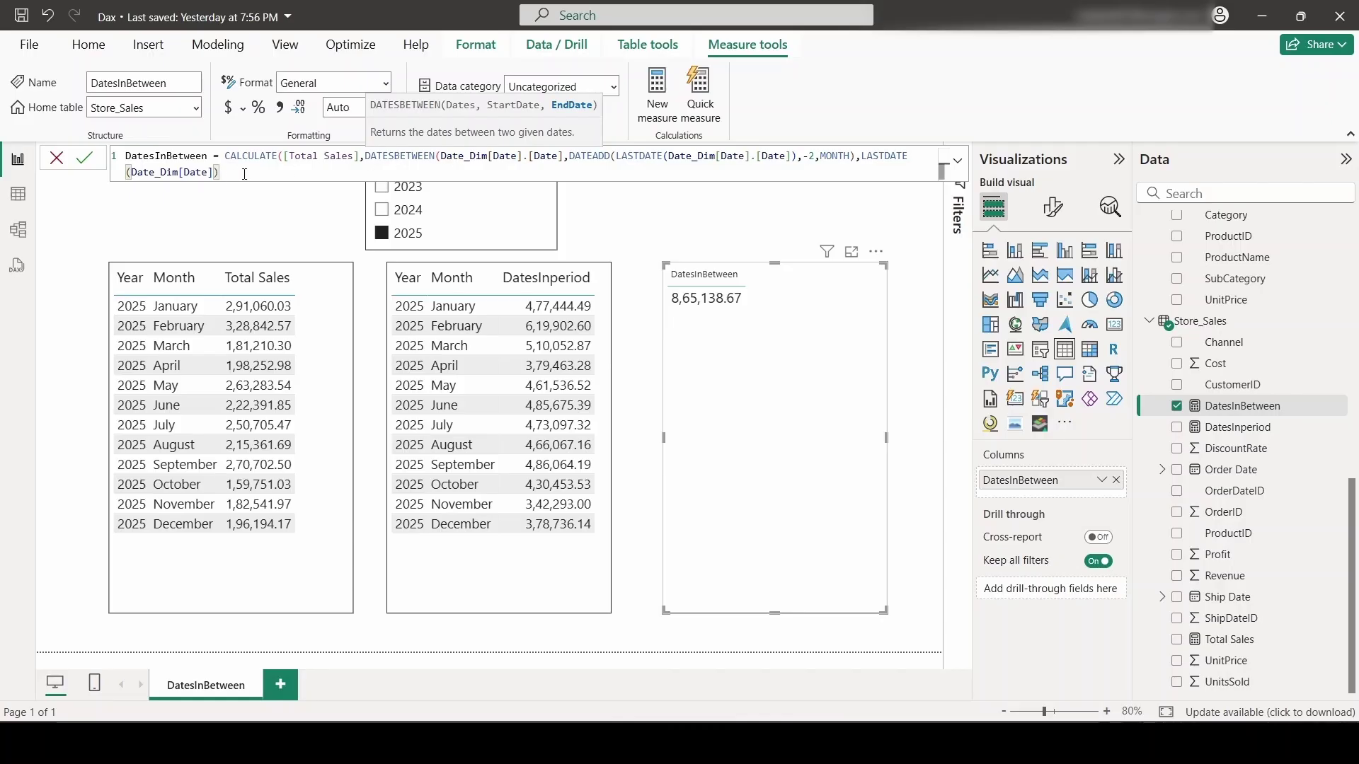
type(")")
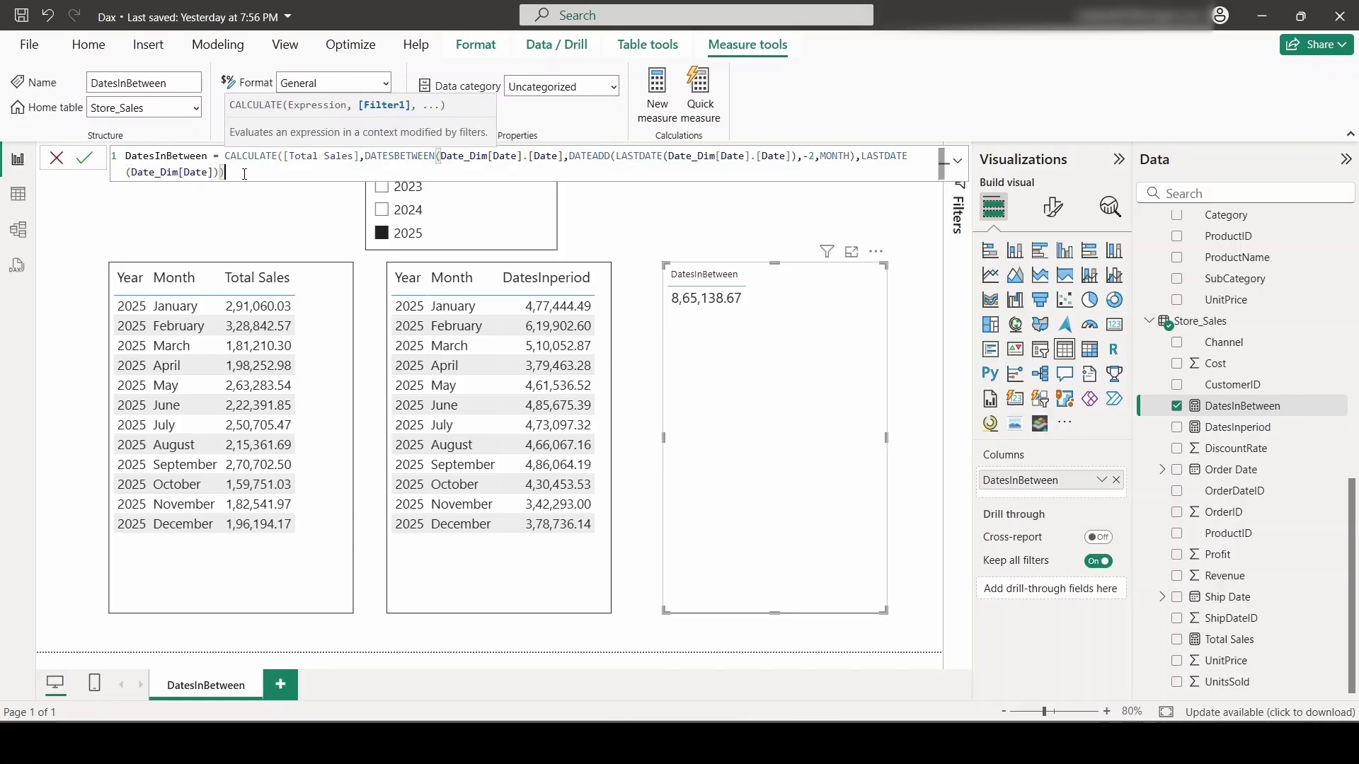
Close the CALCULATE function and commit the DatesInBetween measure
type(")")
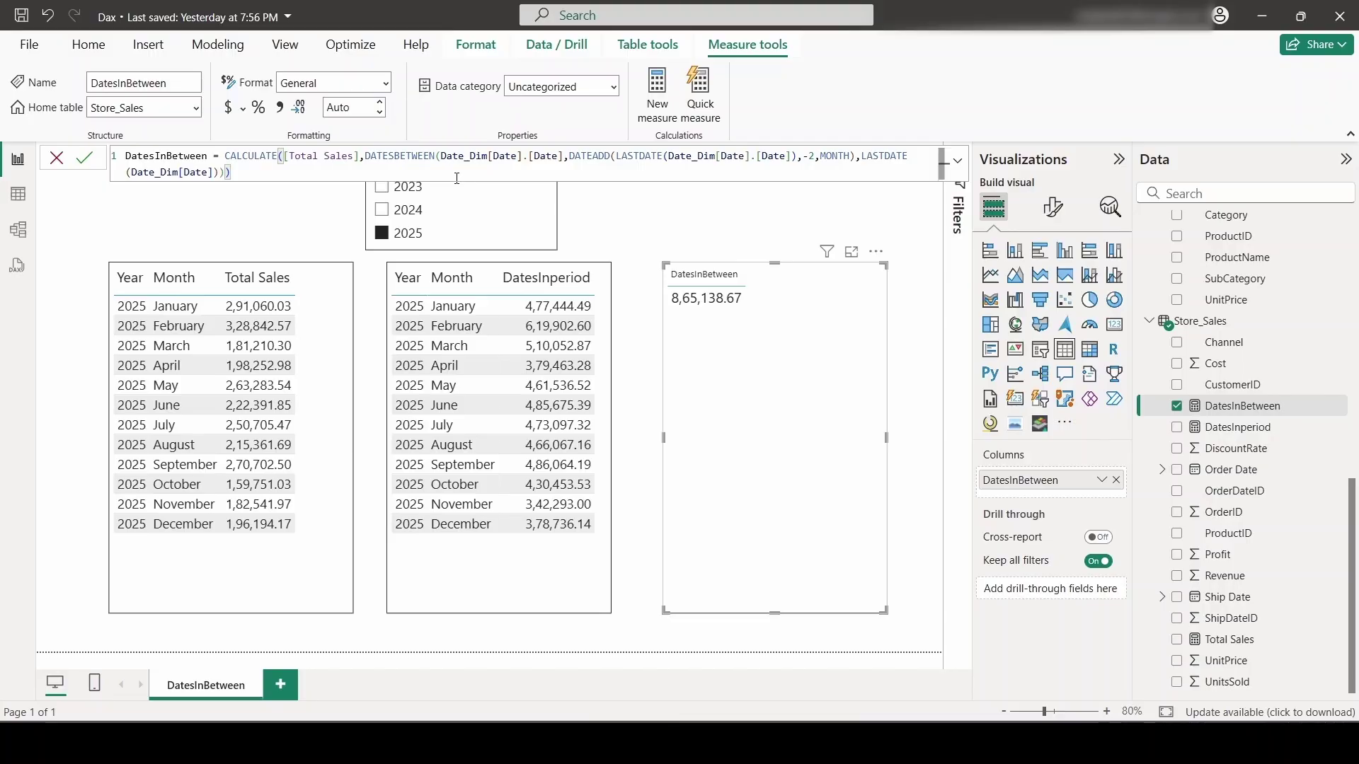
key("Return")
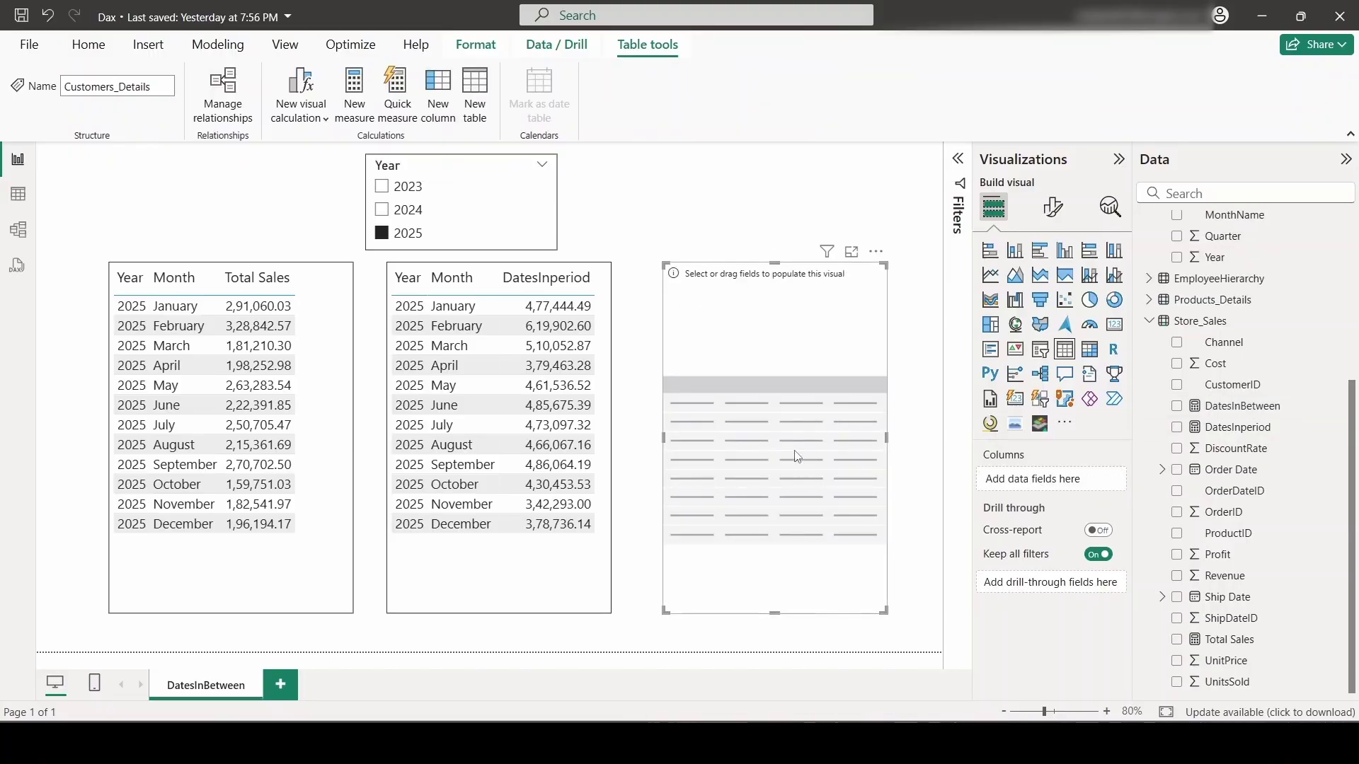
Fill the empty table with Year and Month from Date_Dim's Date Hierarchy, without Quarter and Day, plus the DatesInBetween measure
scroll(1177, 425, "up", 4)
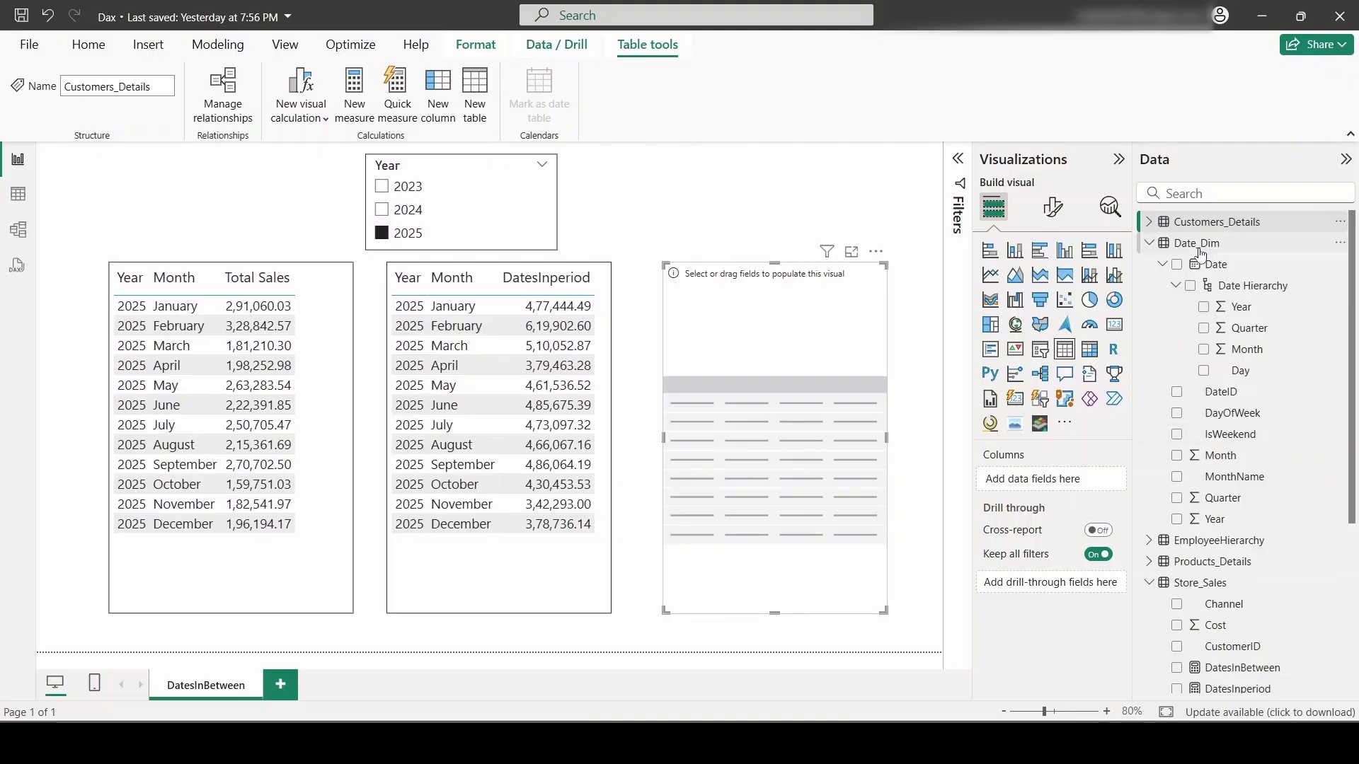
left_click_drag(1233, 287, 1075, 485)
left_click(1148, 243)
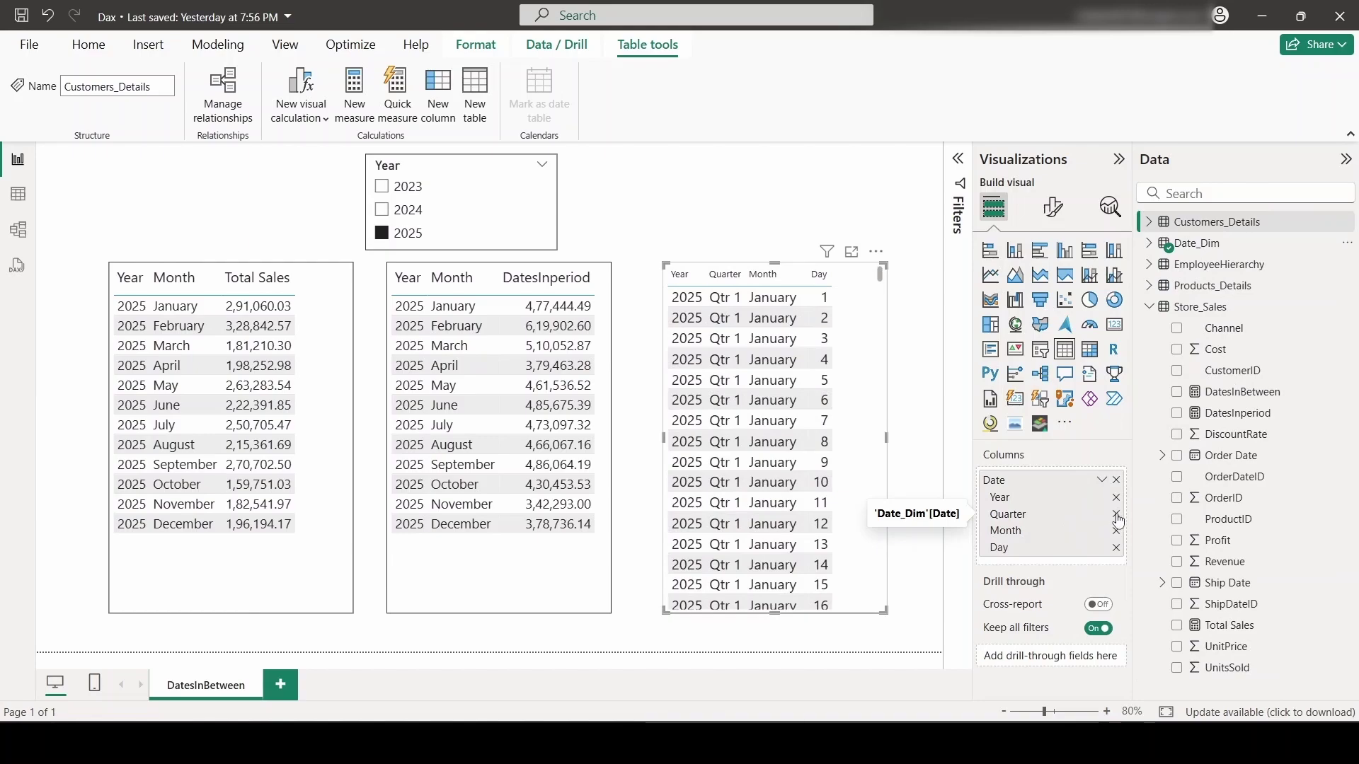
left_click(1116, 515)
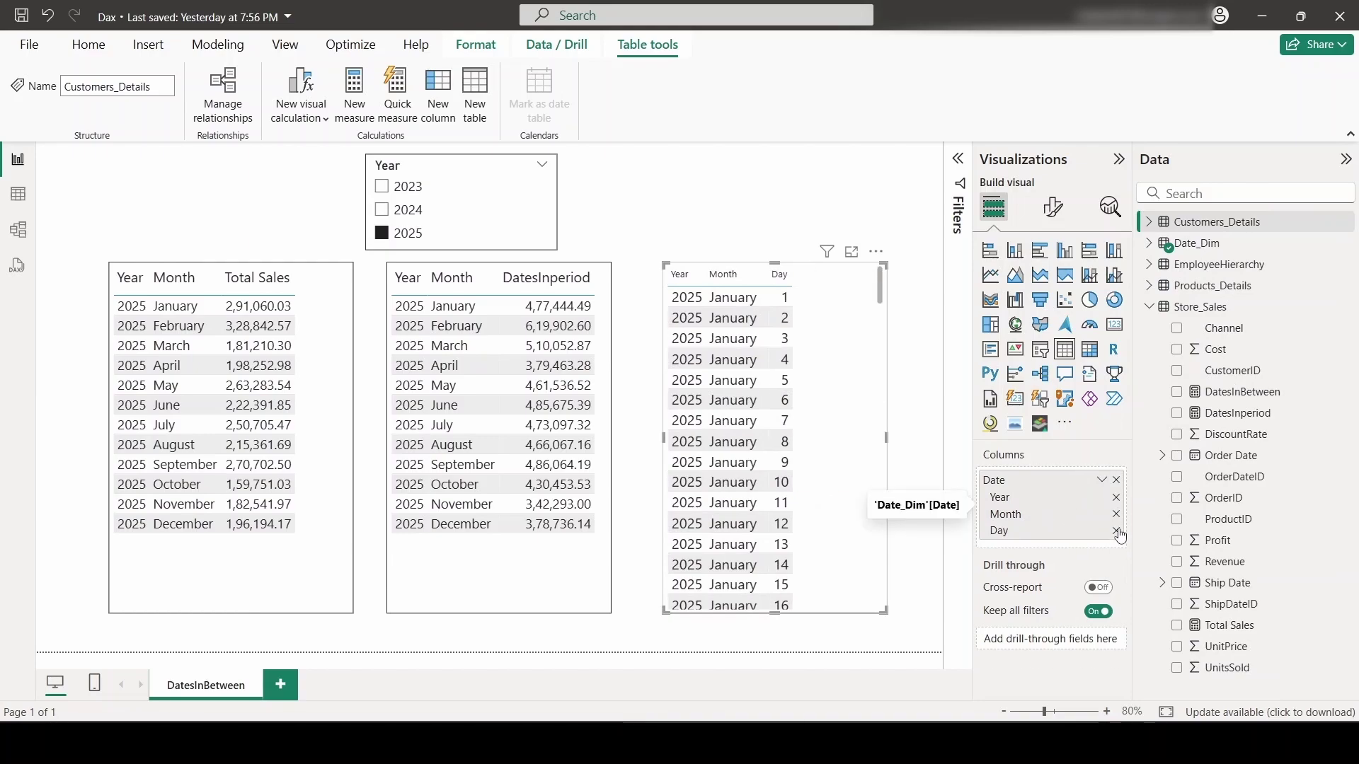
left_click(1116, 532)
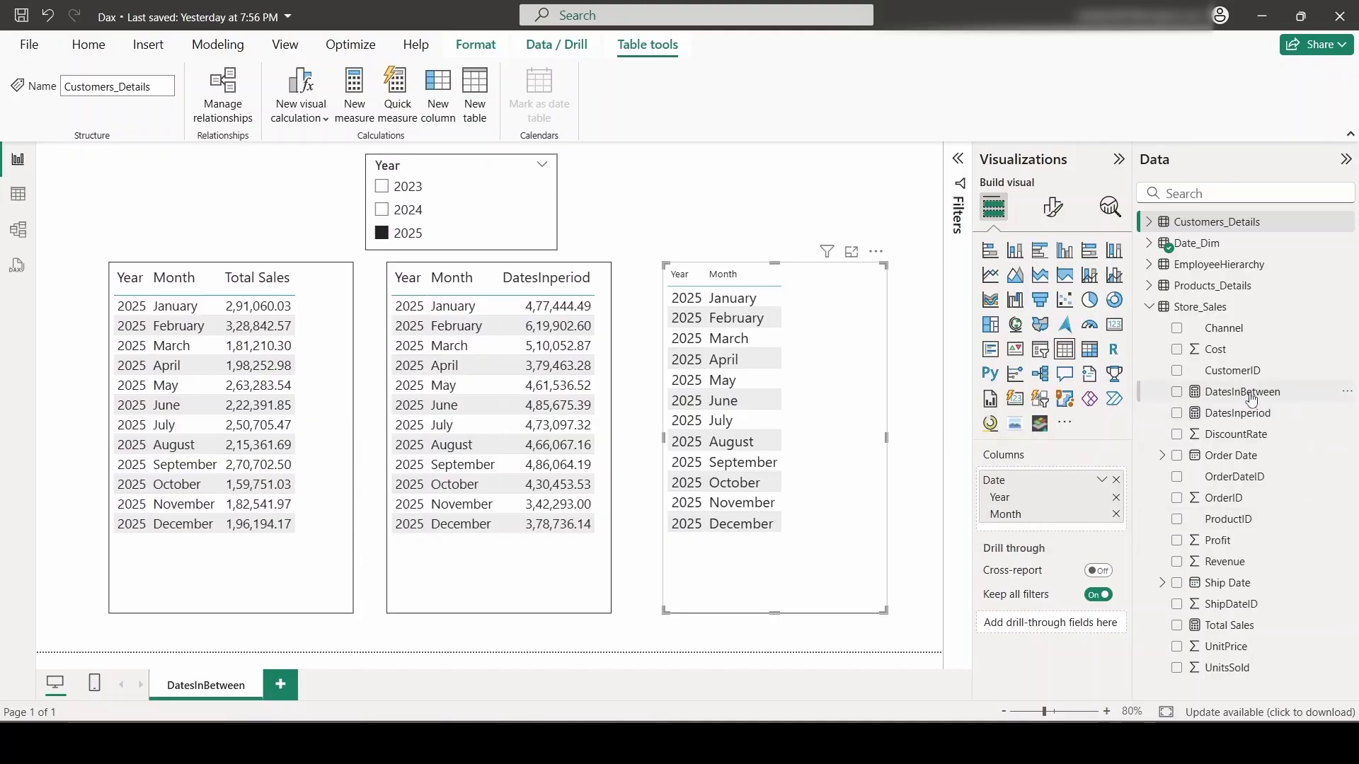
left_click_drag(1252, 399, 1040, 530)
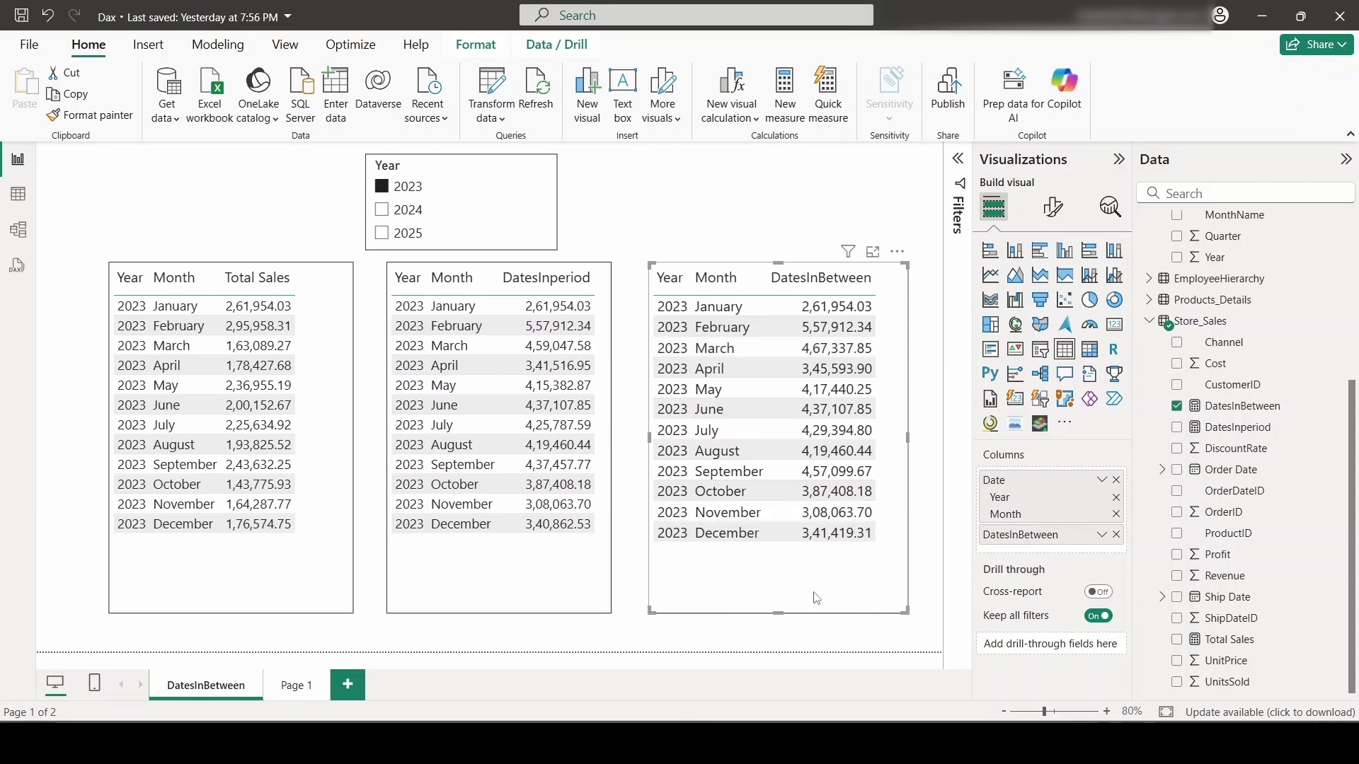
Display the DatesInBetween formula and open Page 1 of the report
left_click(1253, 413)
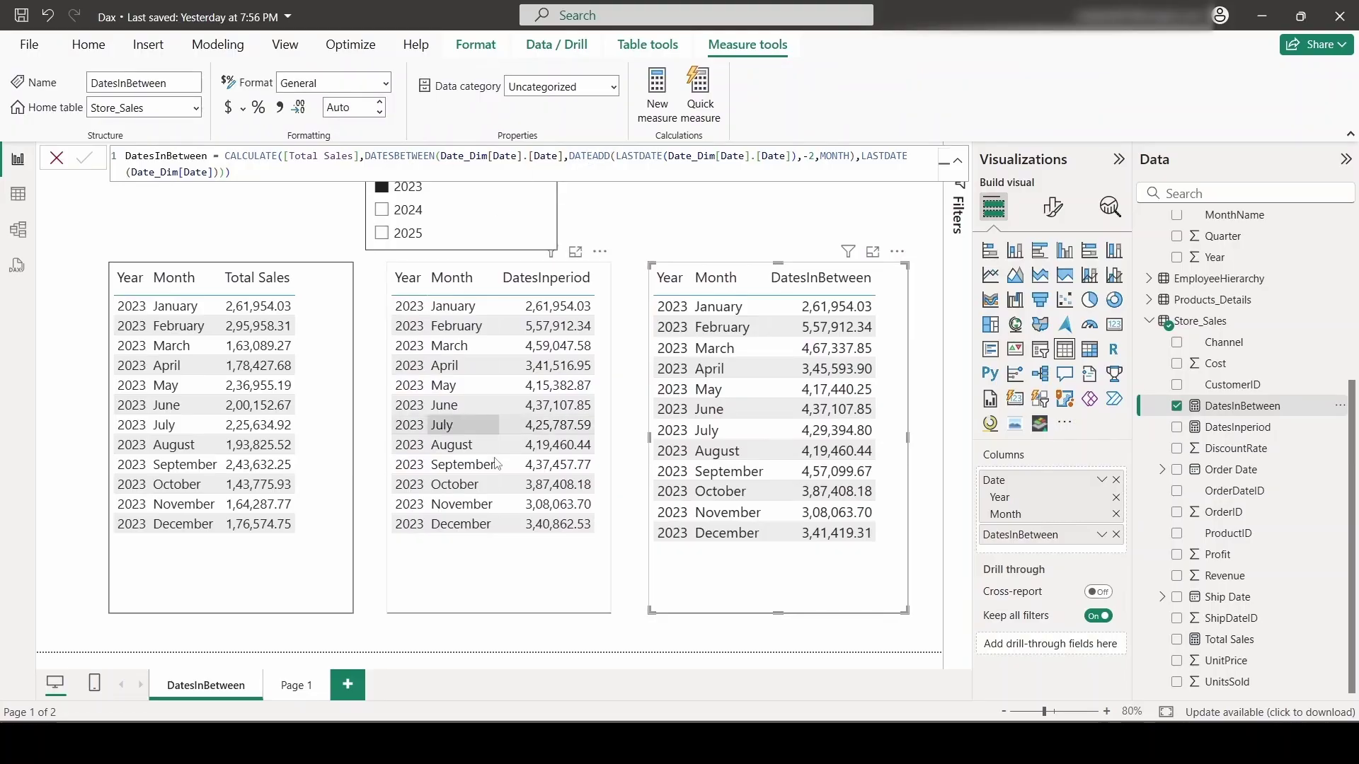
left_click(302, 687)
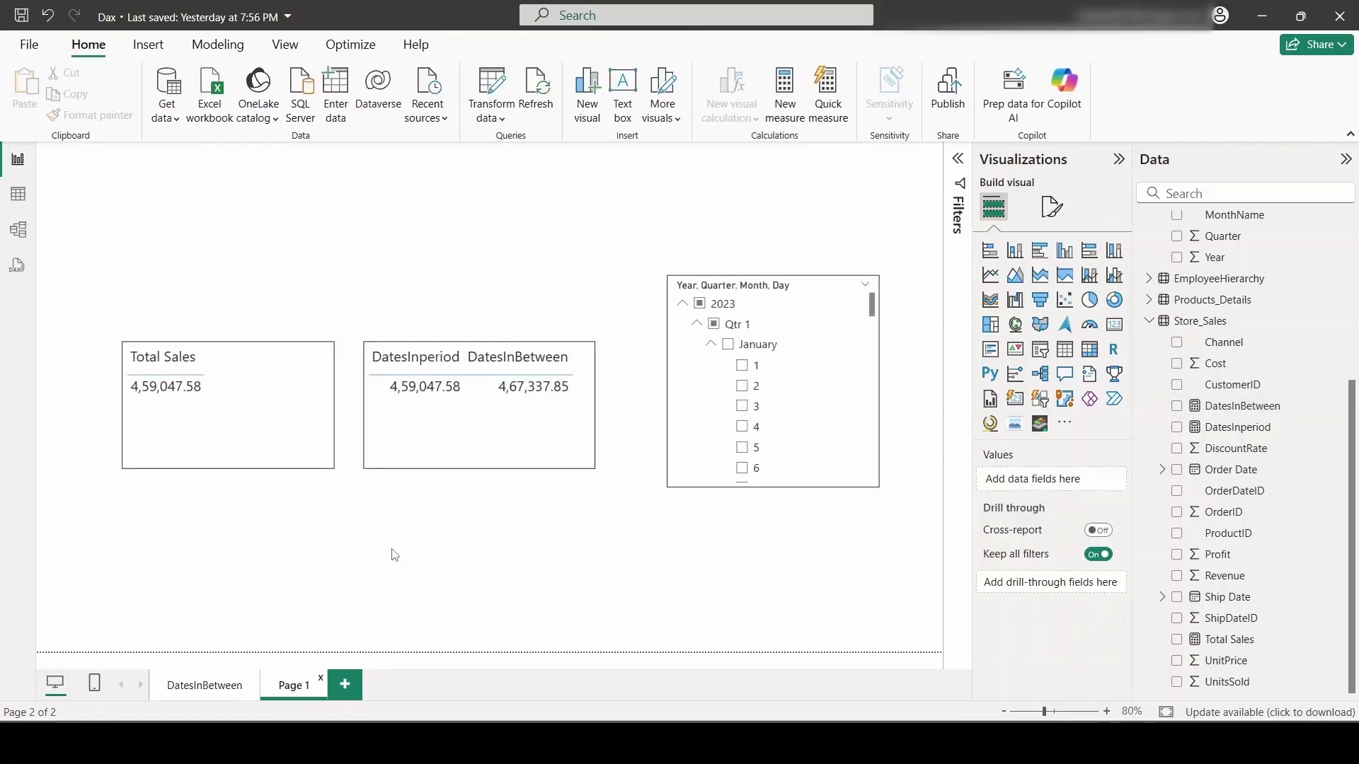
Rearrange Page 1: align the Total Sales and DatesInperiod/DatesInBetween tables side by side, widen the latter slightly, and raise the date slicer
mouse_move(248, 446)
left_mouse_down()
mouse_move(227, 385)
mouse_move(226, 440)
left_mouse_up()
left_click_drag(474, 435, 472, 420)
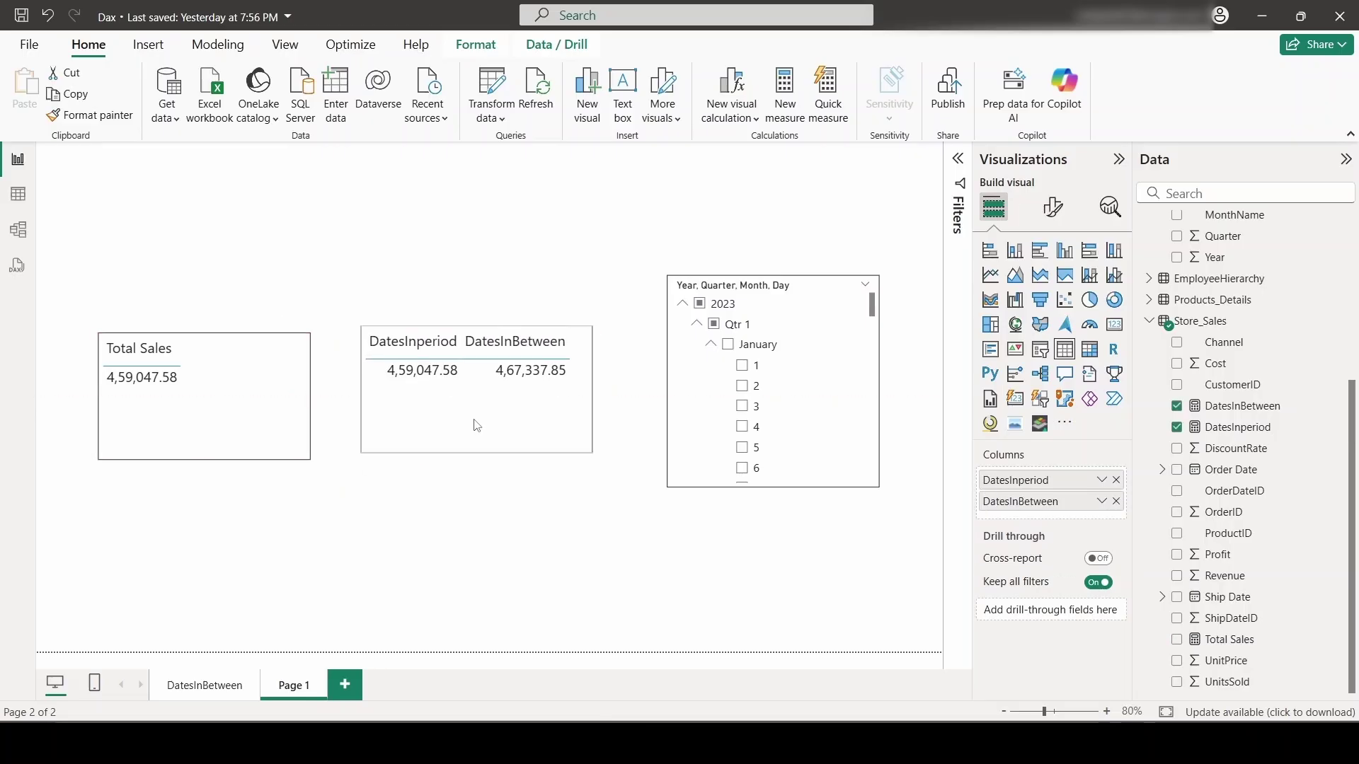
left_click(183, 429)
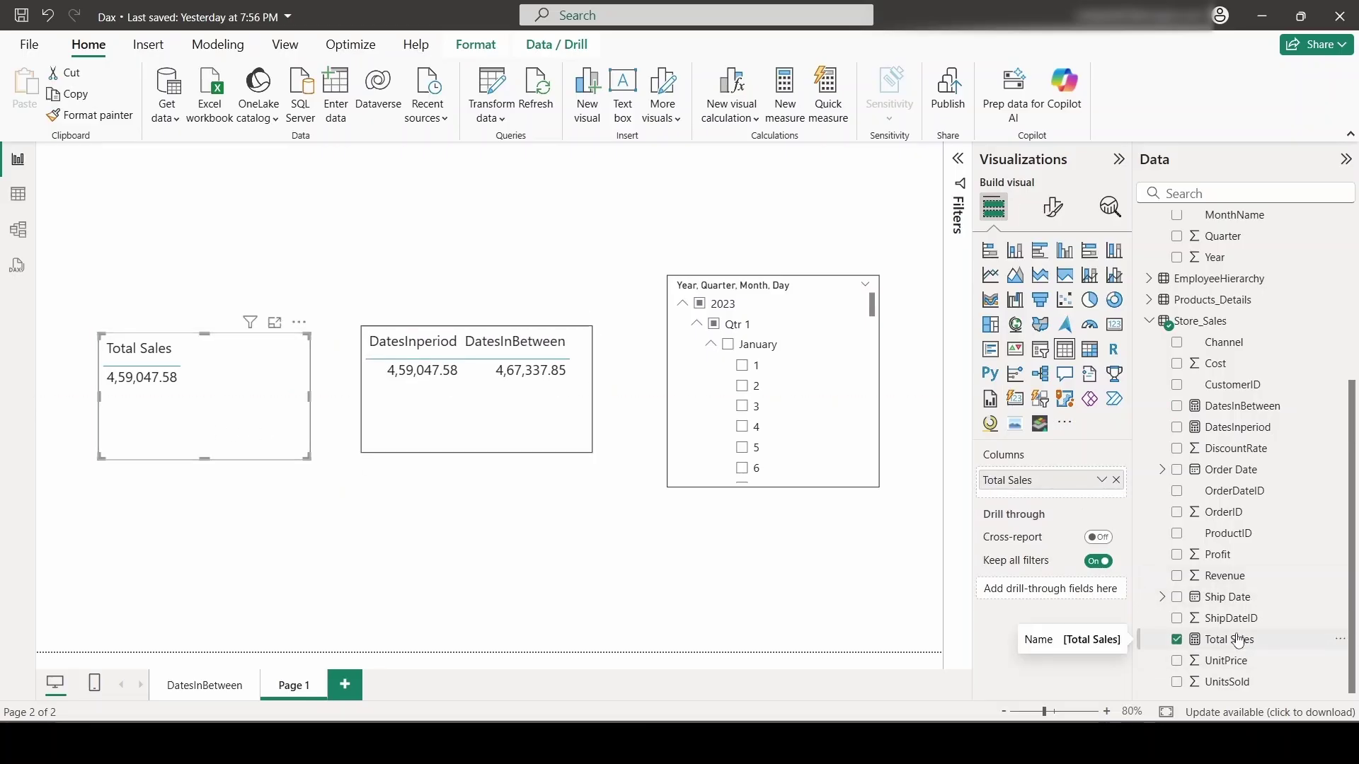
left_click_drag(476, 425, 474, 434)
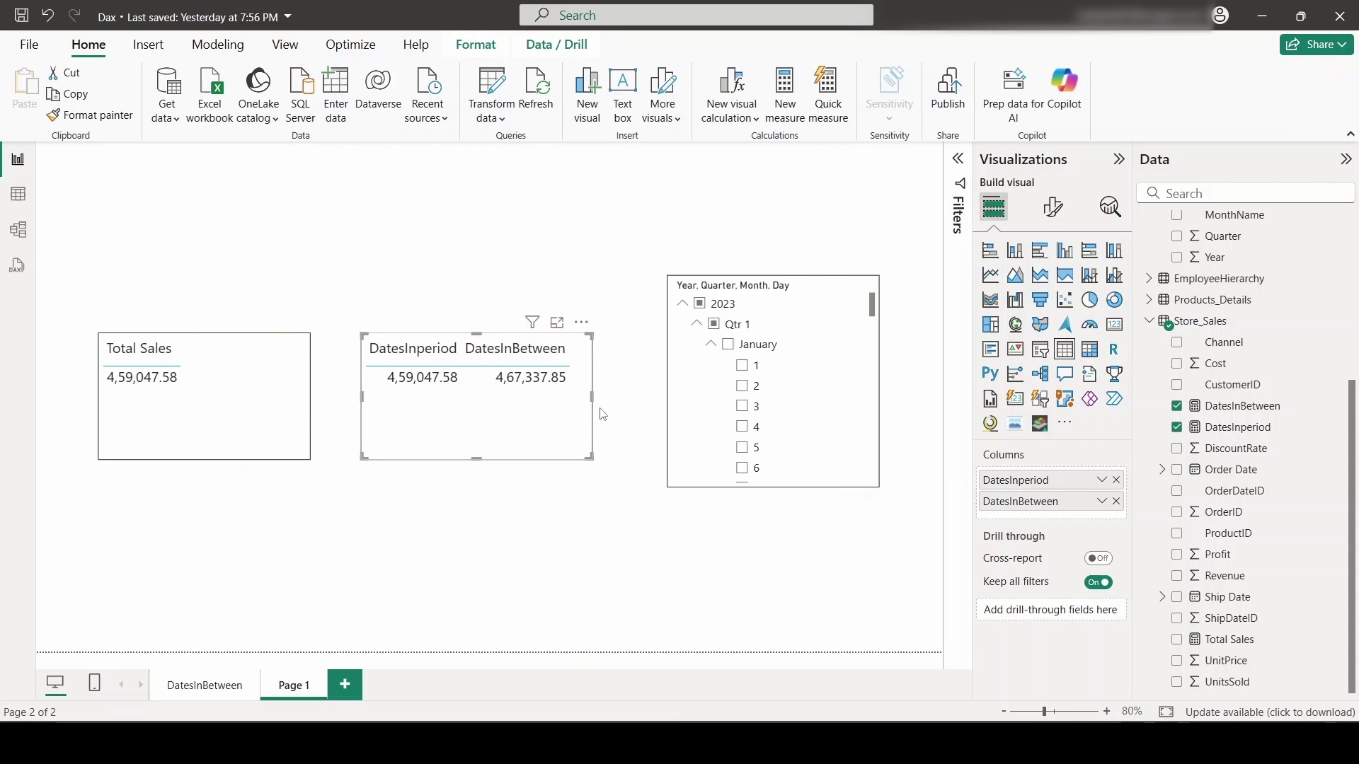
left_click_drag(593, 397, 602, 407)
left_click_drag(850, 425, 860, 365)
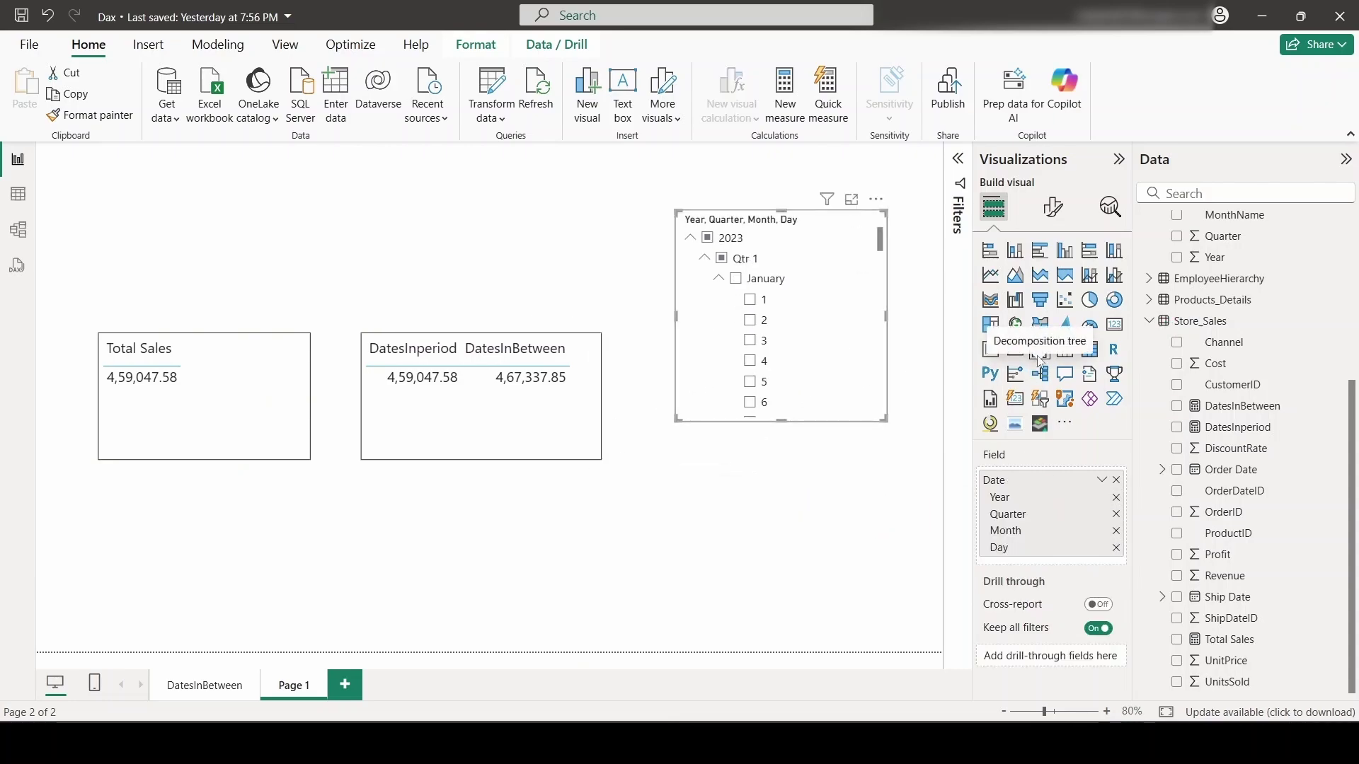
Clear the full-year 2023 selection in the date slicer, and select March and February under Qtr 1 instead
scroll(1201, 359, "up", 4)
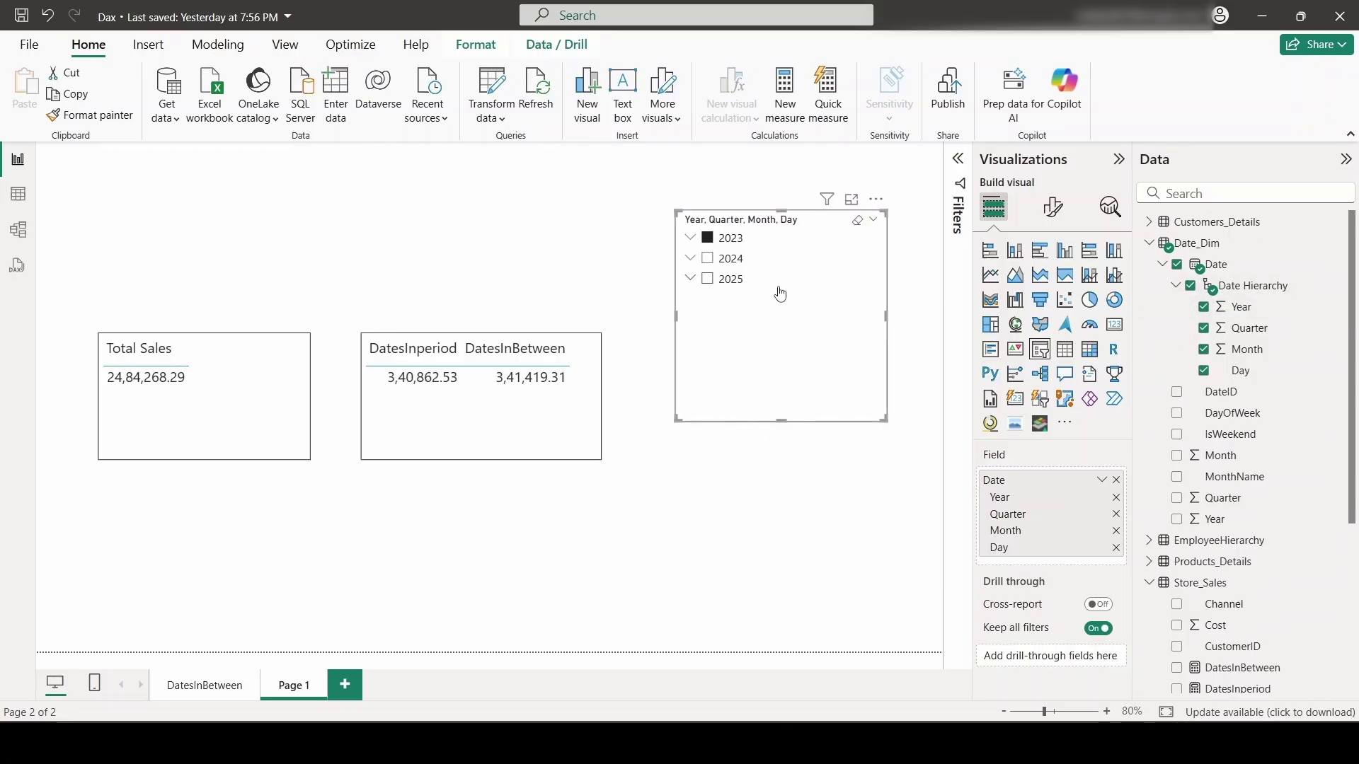
left_click(691, 239)
left_click(706, 260)
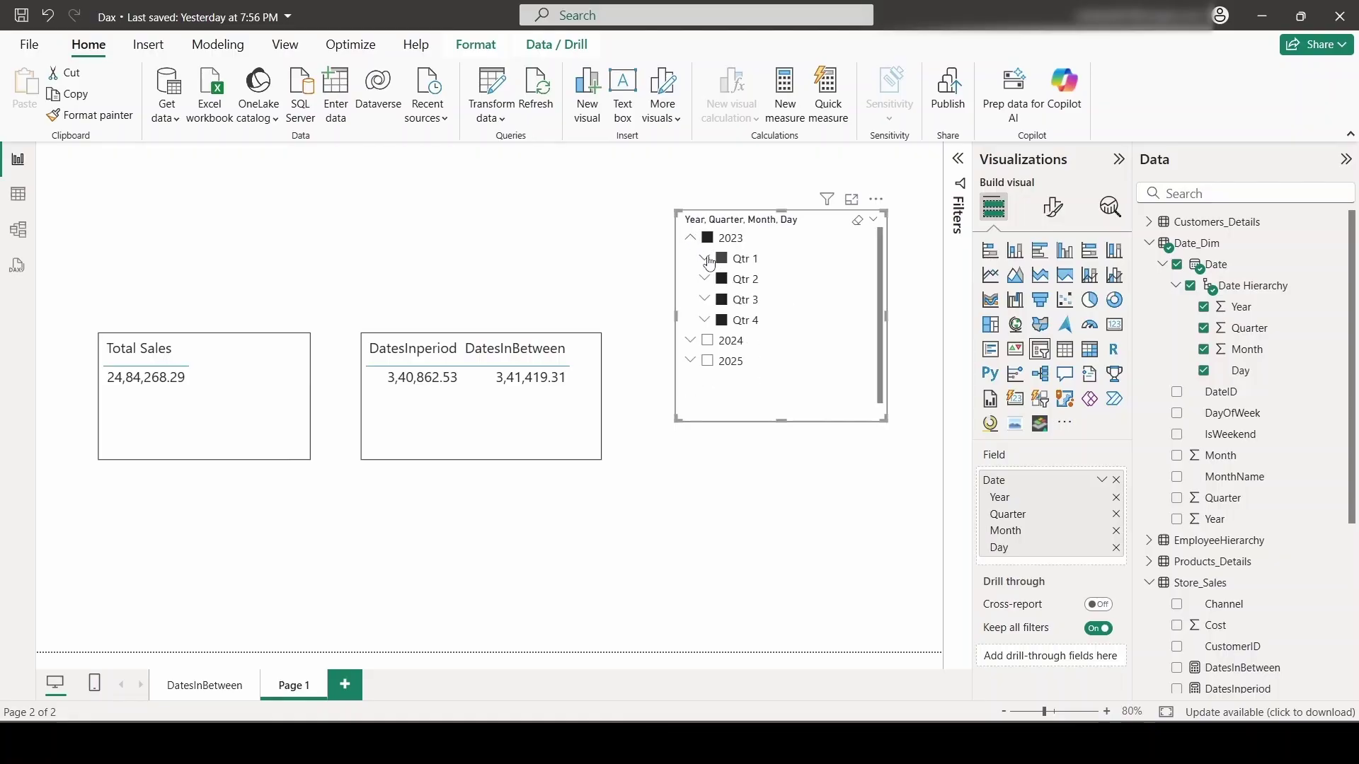
left_click(706, 249)
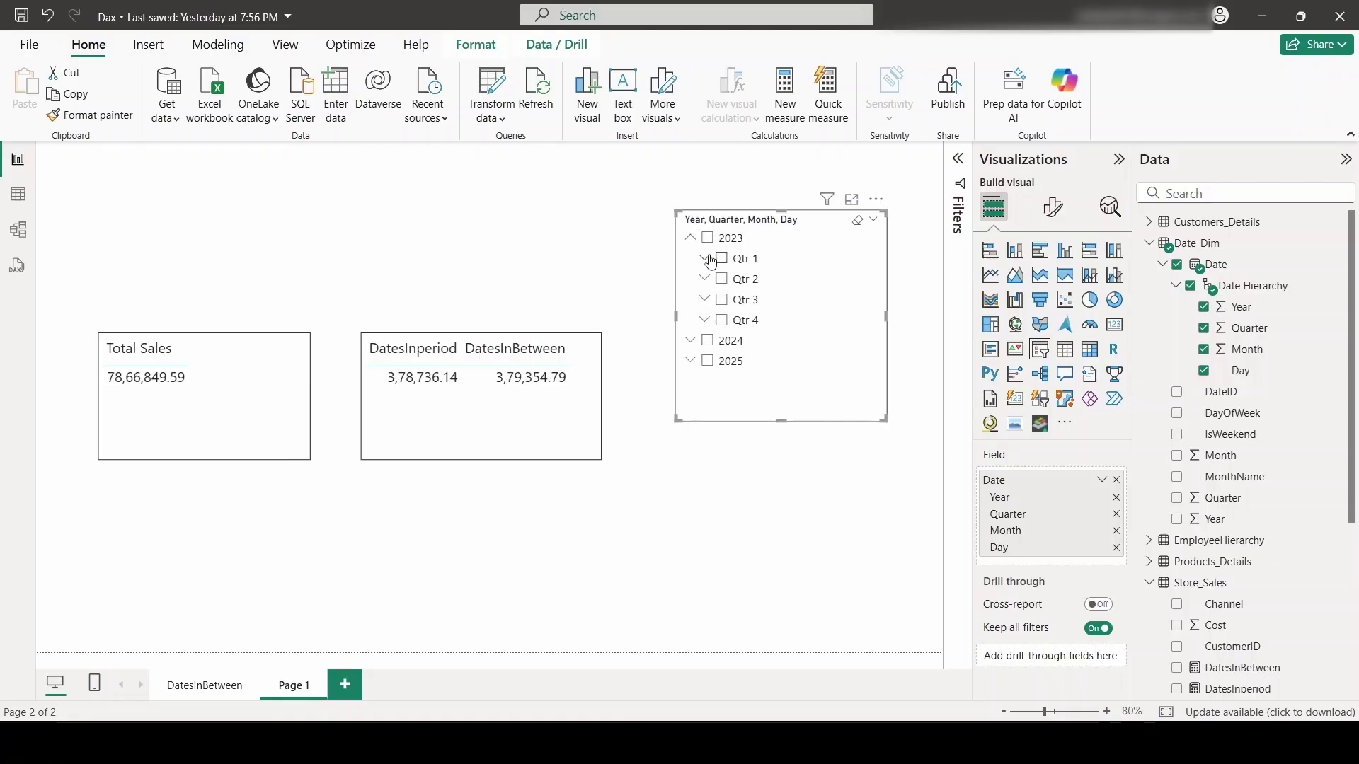
left_click(709, 259)
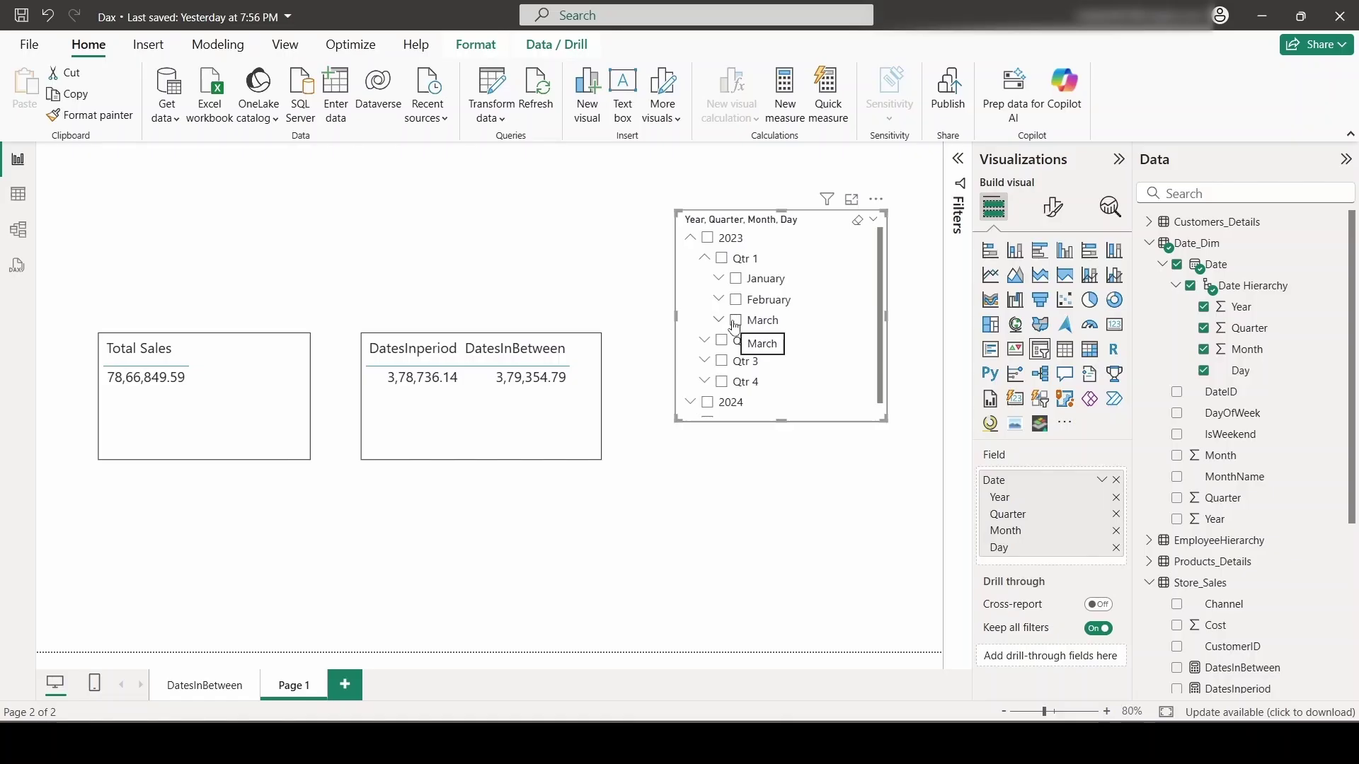
left_click(735, 322)
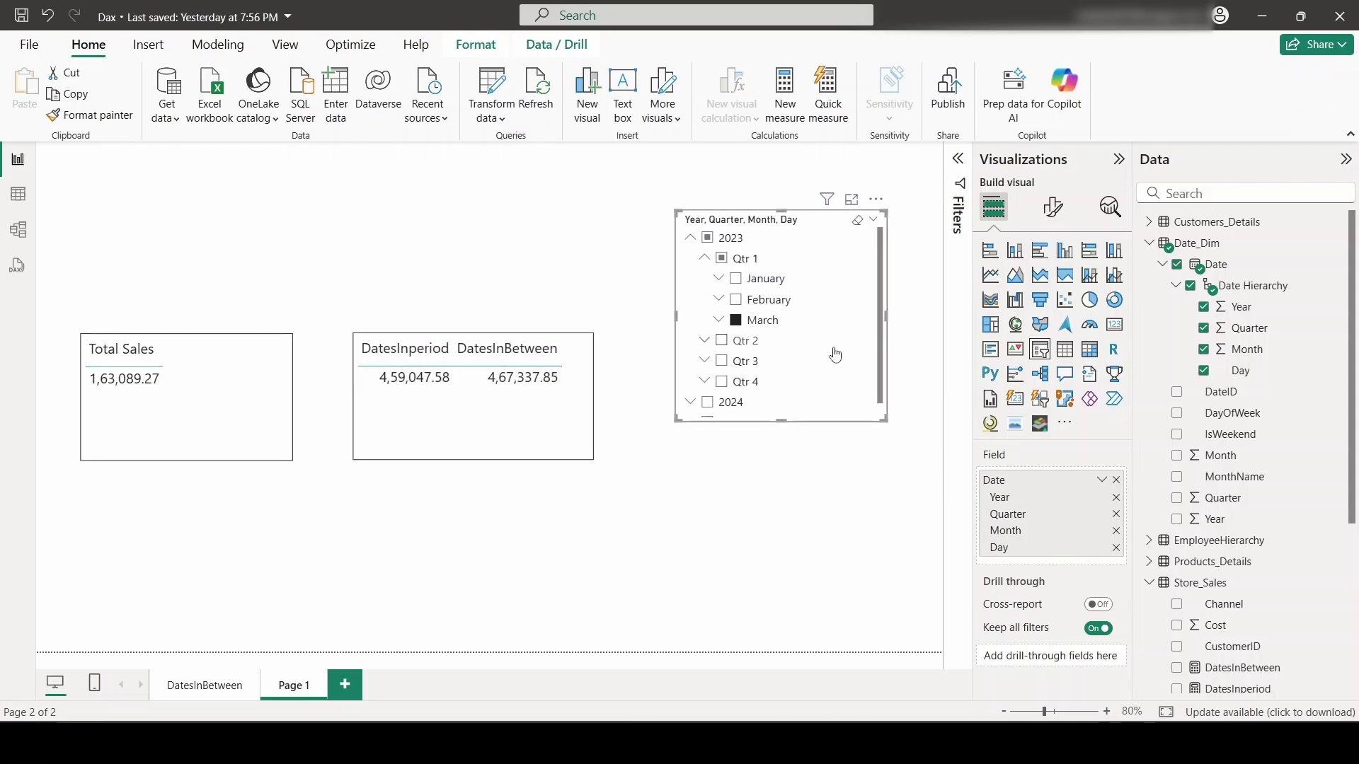
left_click(736, 299)
left_click(283, 446)
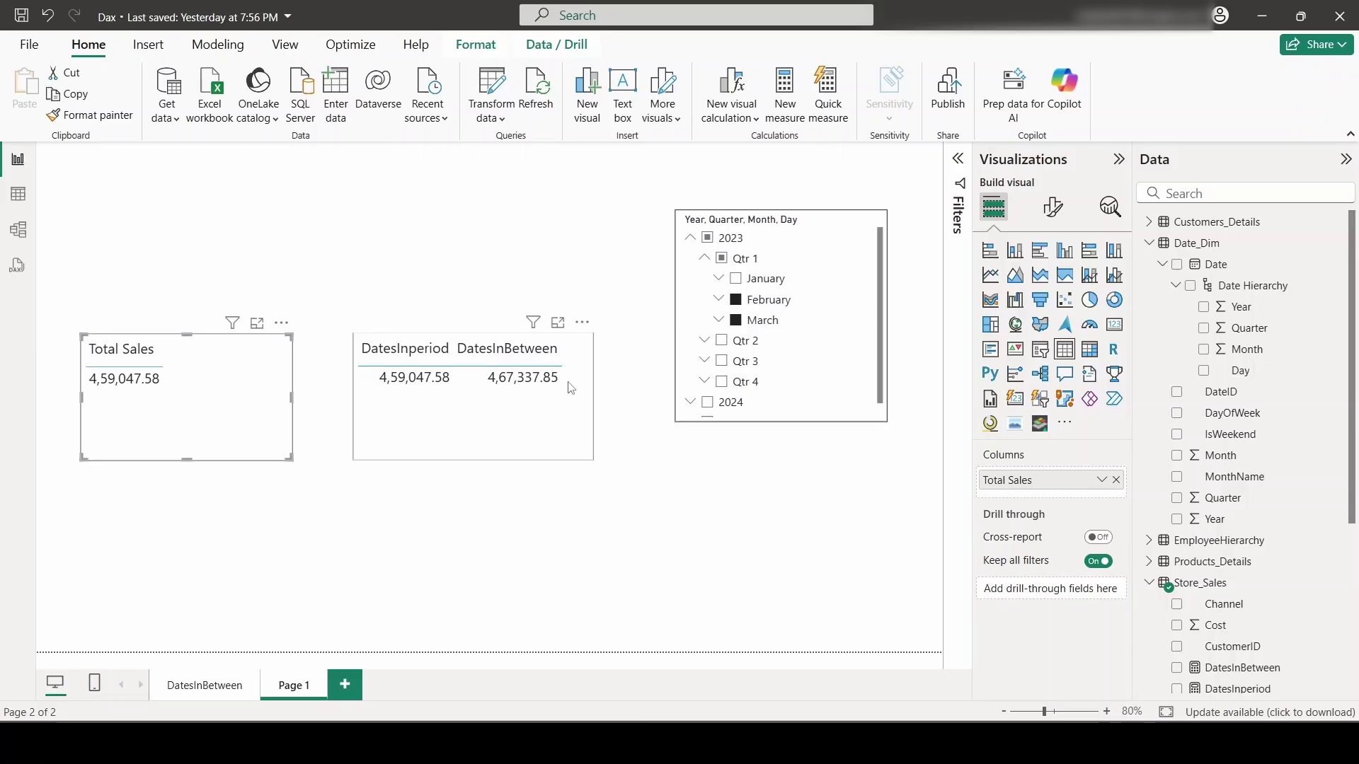
Examine the individual days under March and January 2023 in the date slicer to compare the period boundaries
left_click(721, 324)
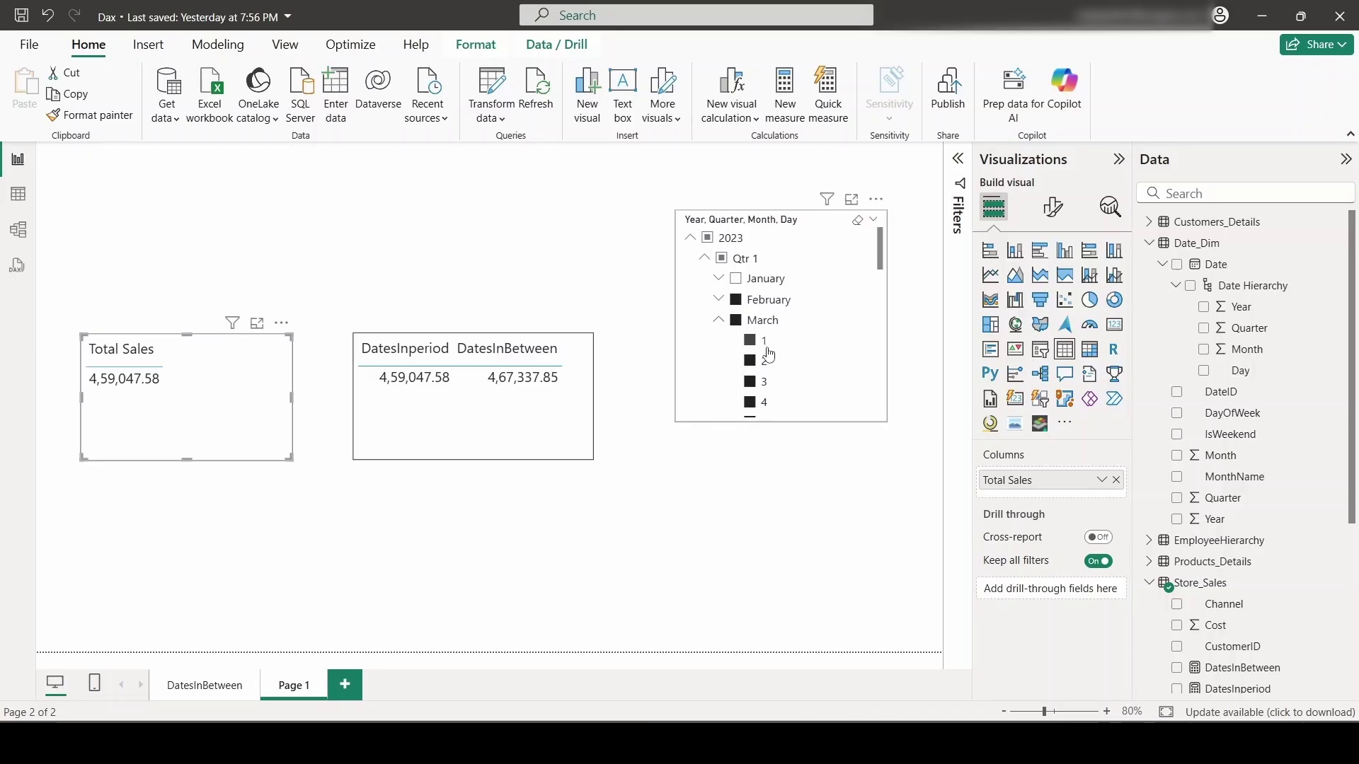
scroll(767, 354, "down", 10)
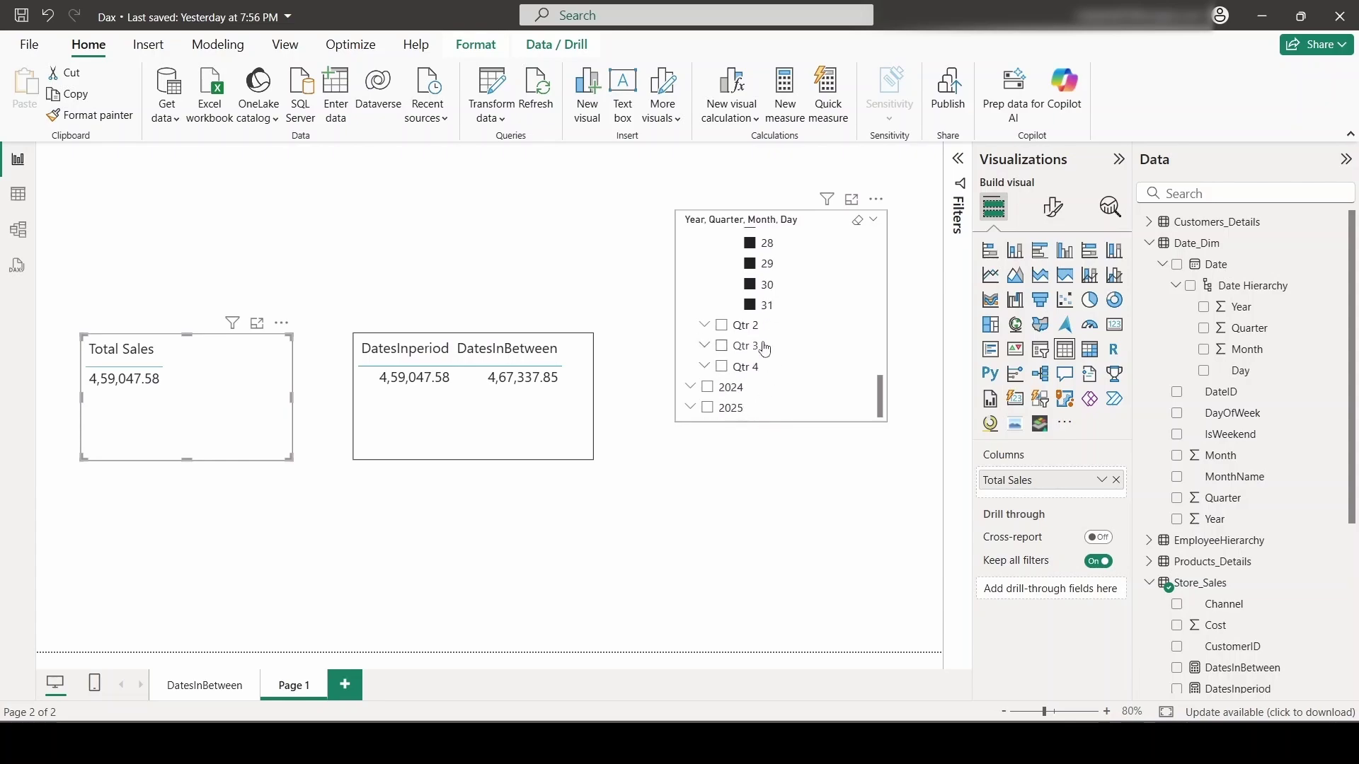
scroll(778, 326, "up", 10)
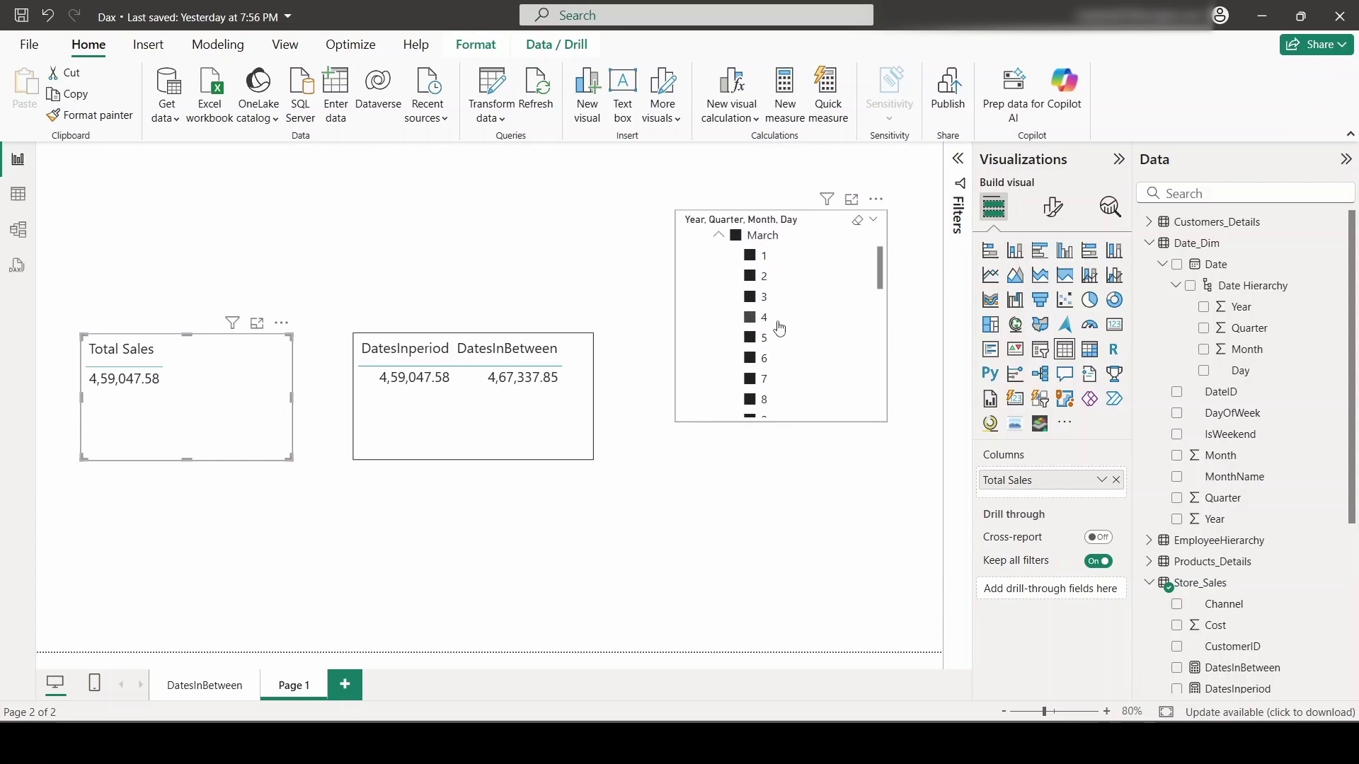
scroll(779, 327, "up", 2)
scroll(793, 346, "down", 10)
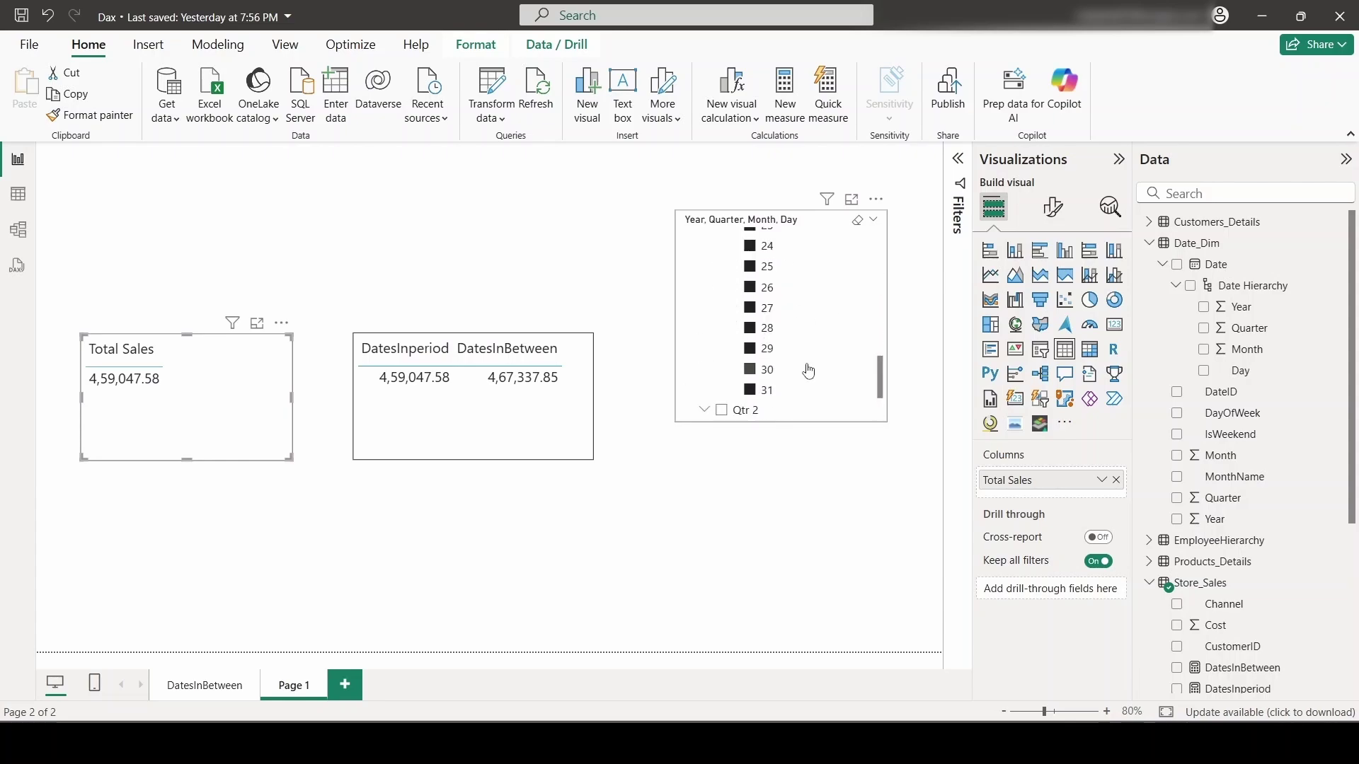
scroll(792, 361, "up", 10)
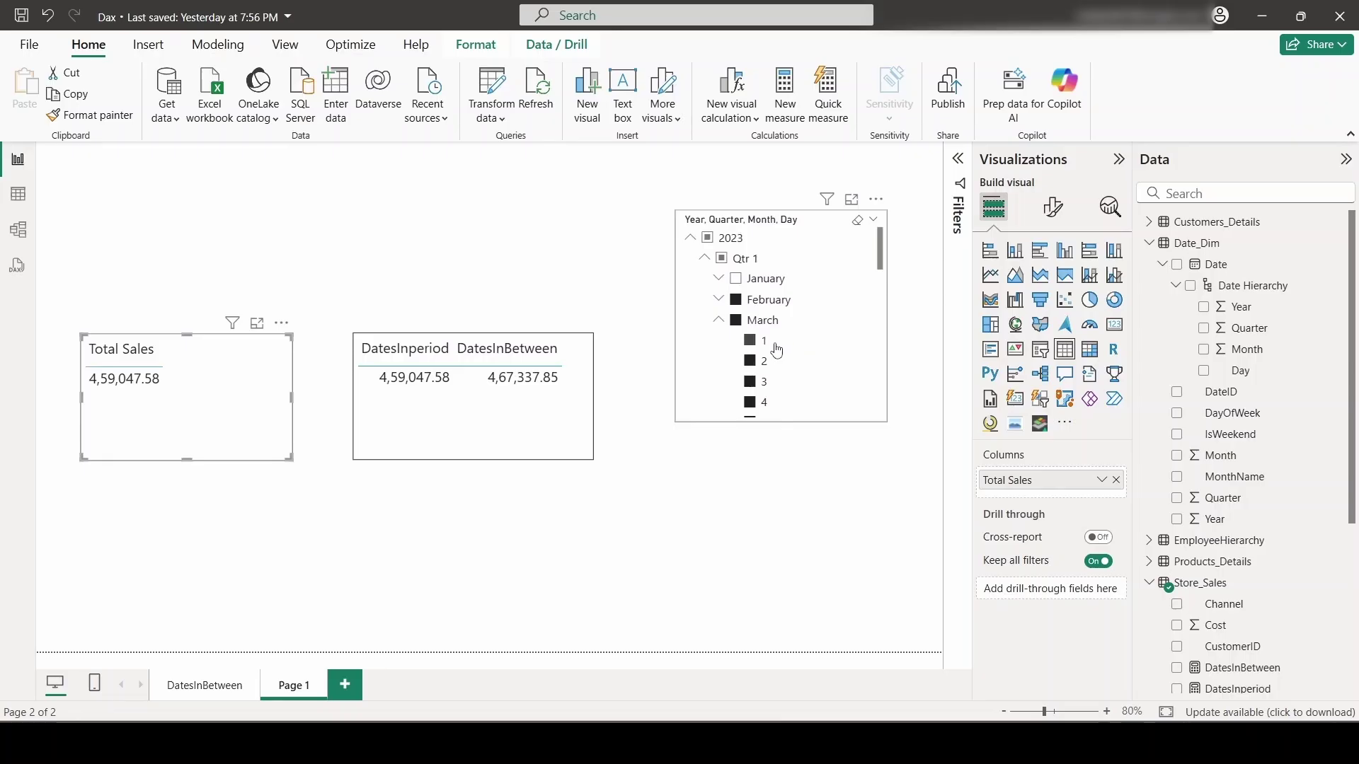
left_click(718, 319)
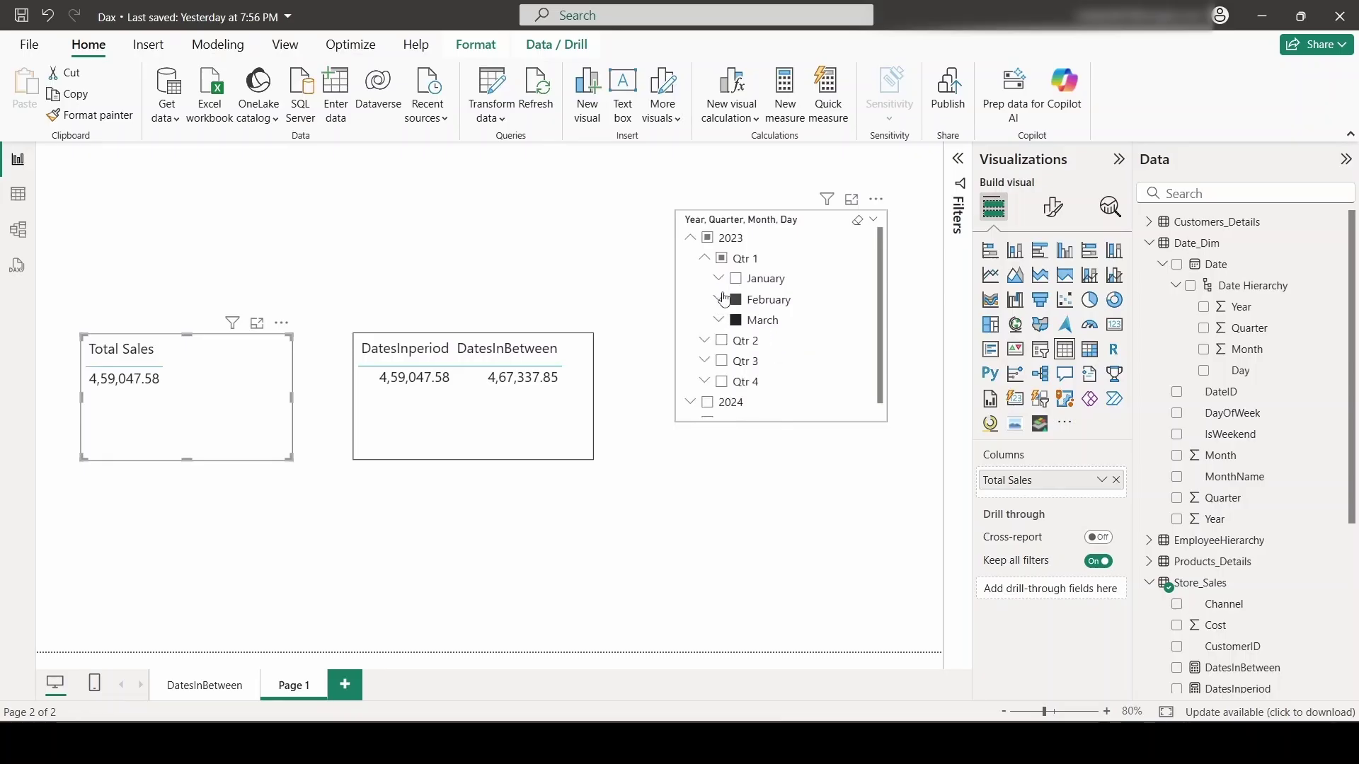
left_click(718, 278)
scroll(771, 332, "down", 5)
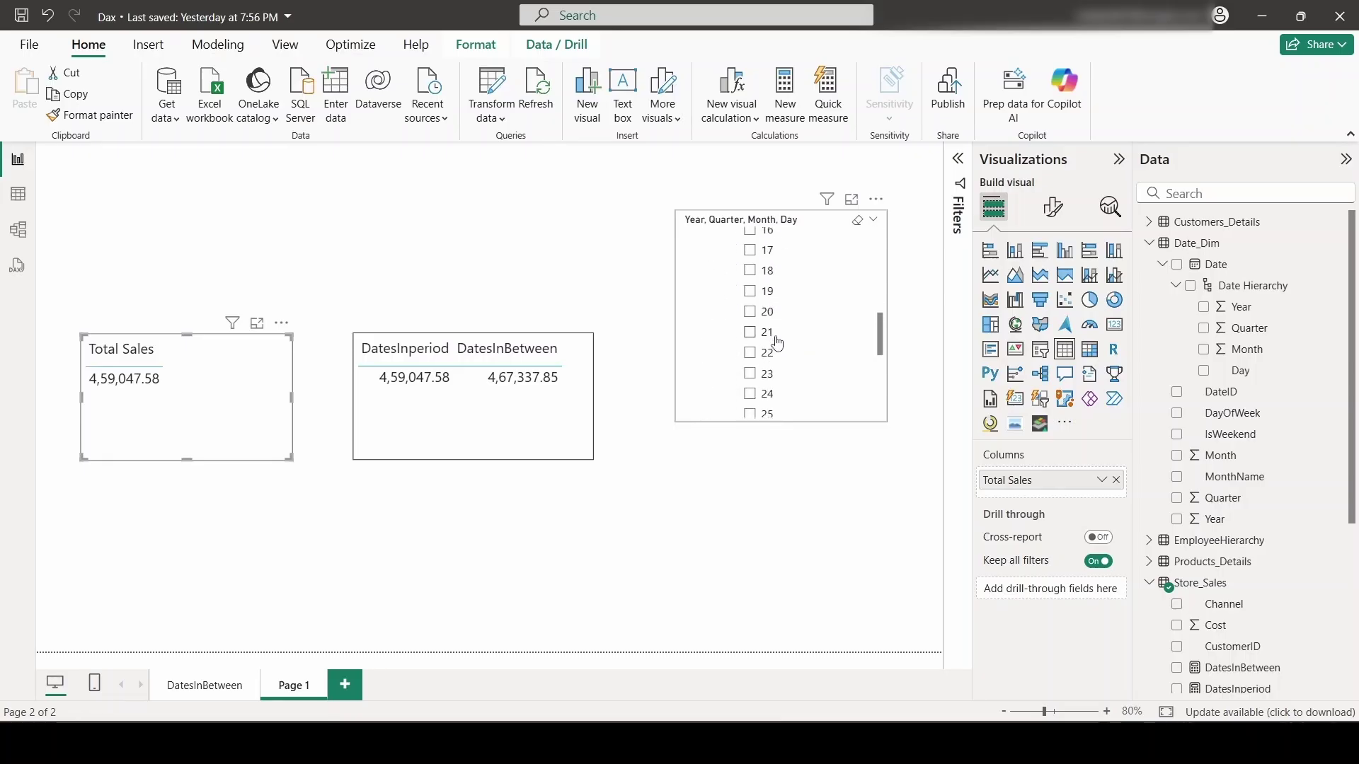
scroll(777, 343, "down", 4)
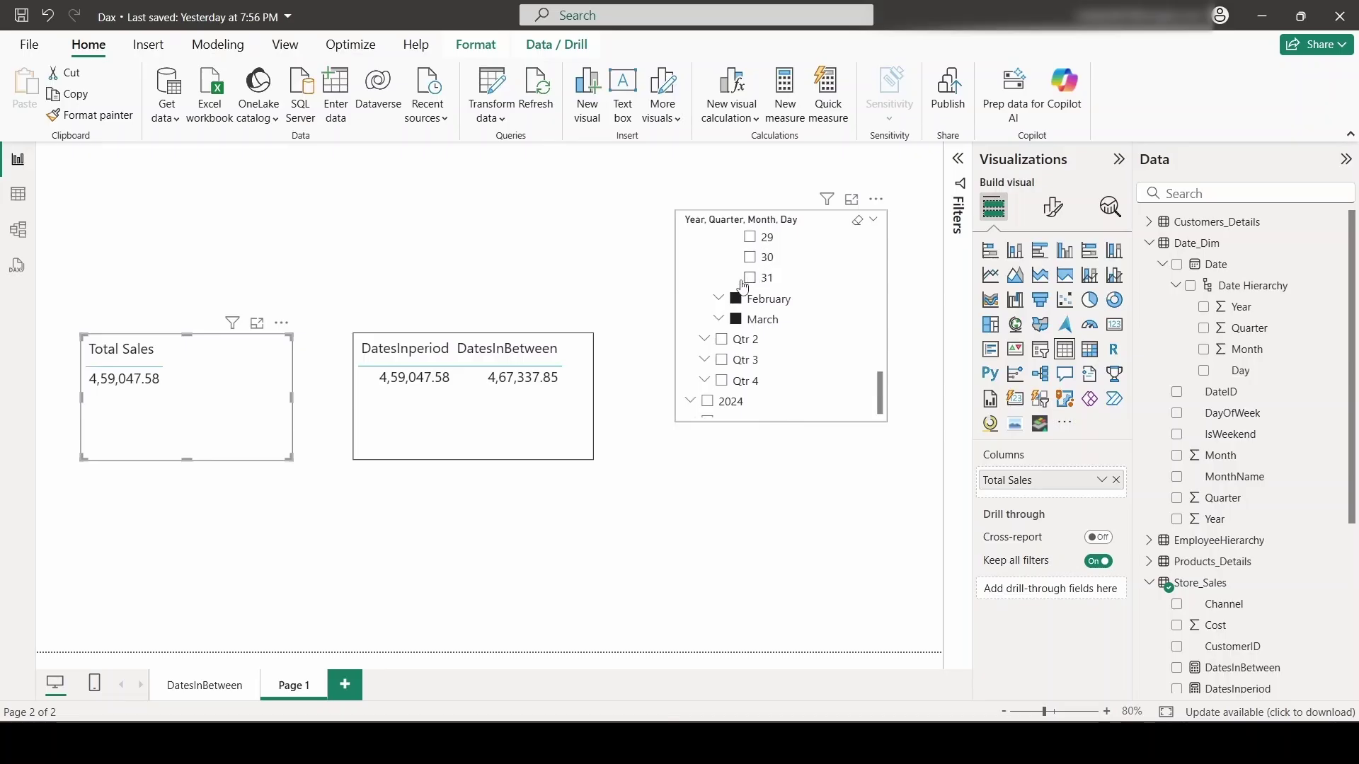
scroll(750, 283, "up", 10)
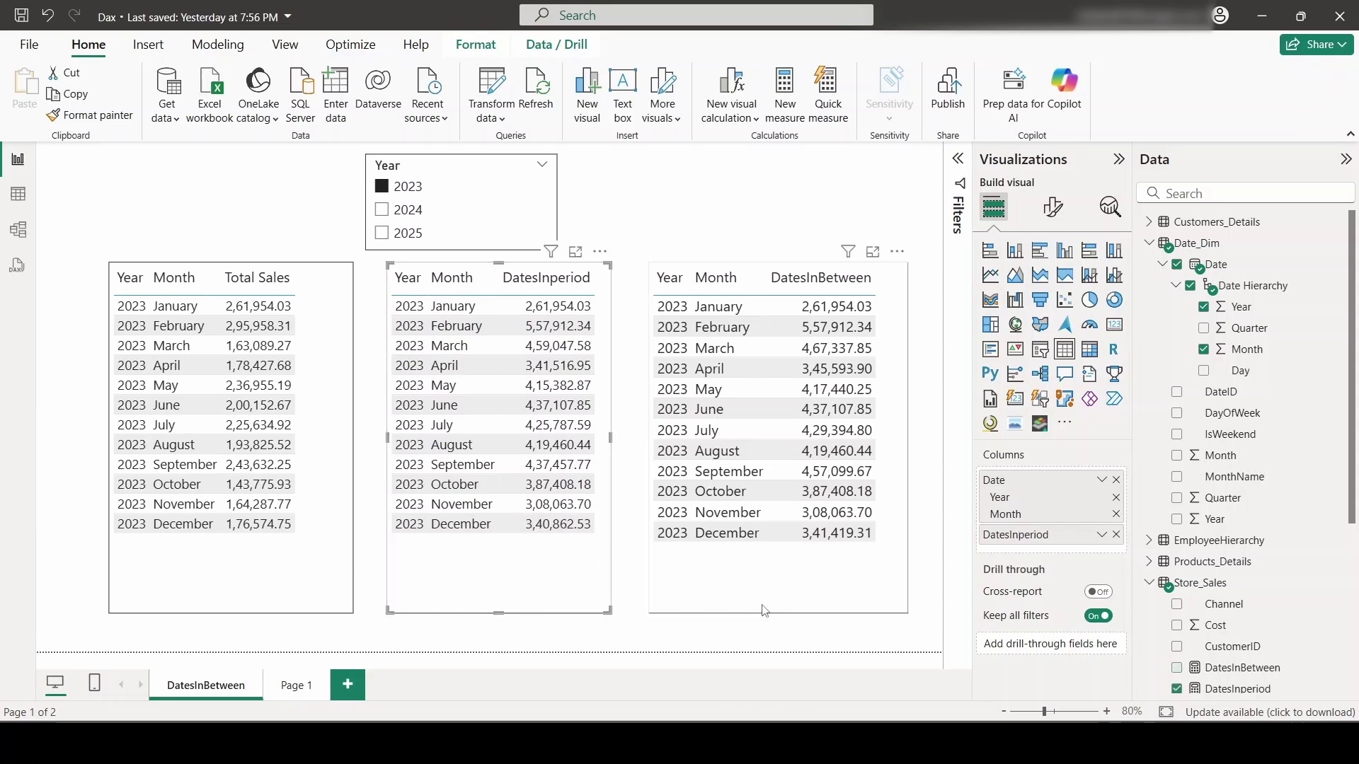
Display the DatesInBetween measure's formula on the DatesInBetween page
scroll(1246, 495, "down", 4)
left_click(1253, 409)
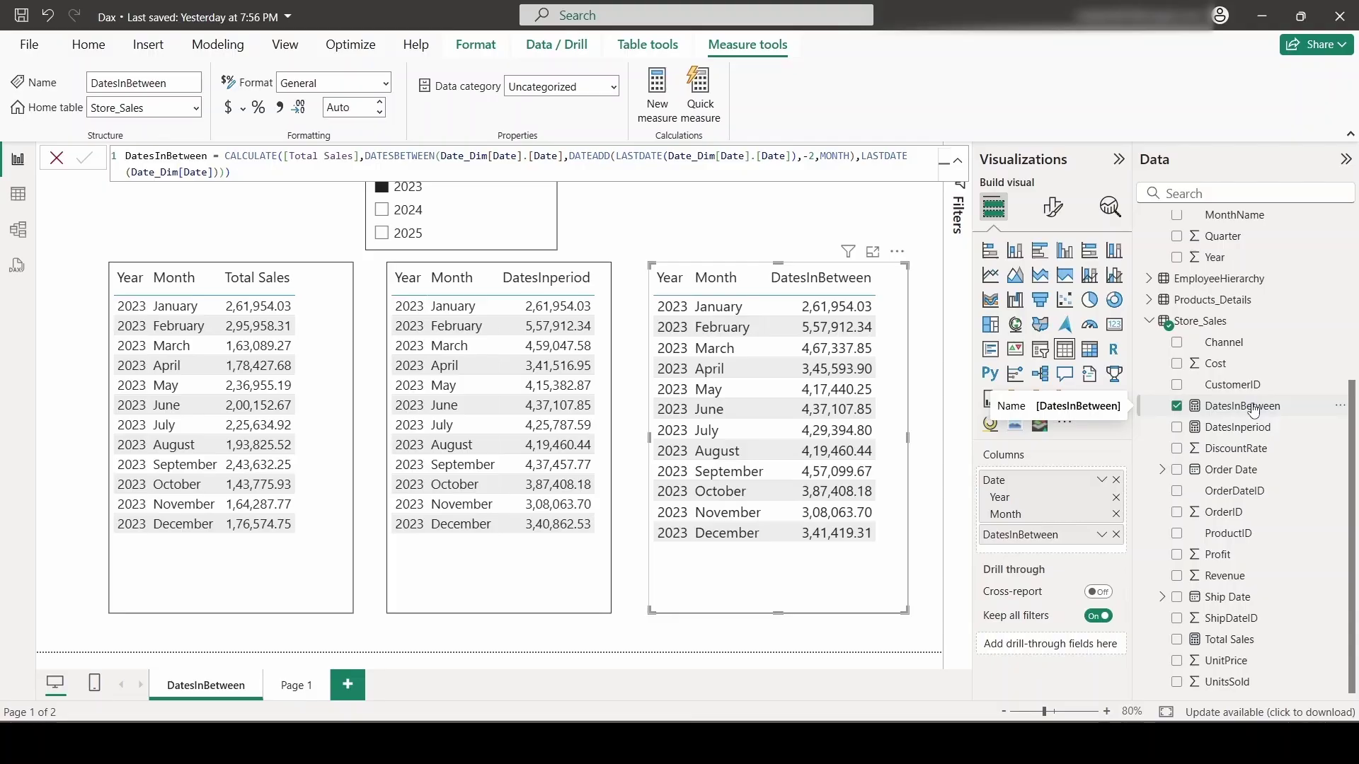